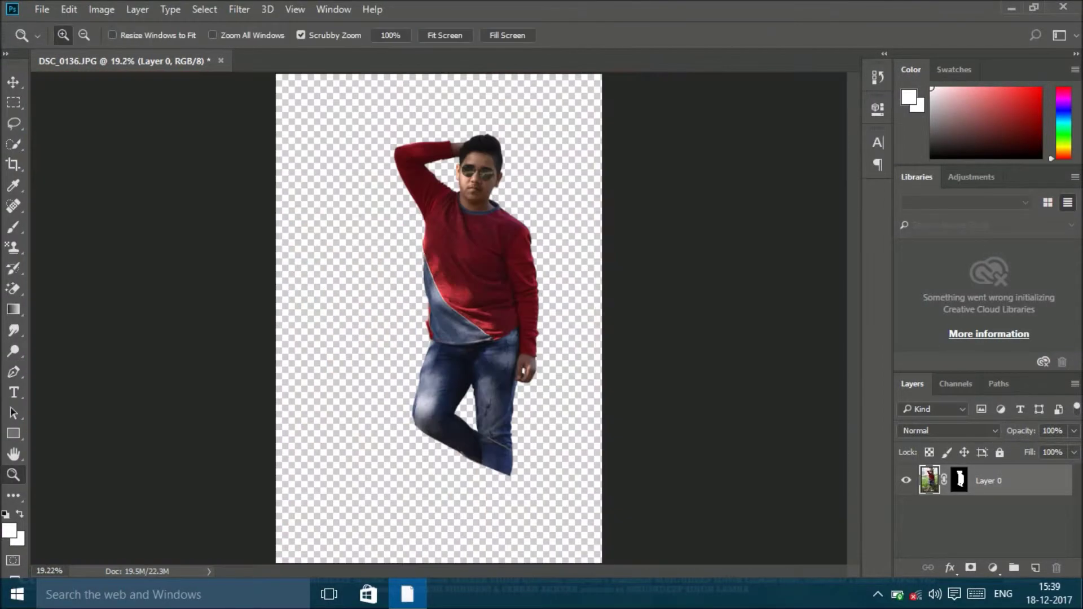
# - Duplicate Layer 0 holding the cut-out man with Ctrl+J
pyautogui.rightClick(465, 312)
pyautogui.click(474, 317)
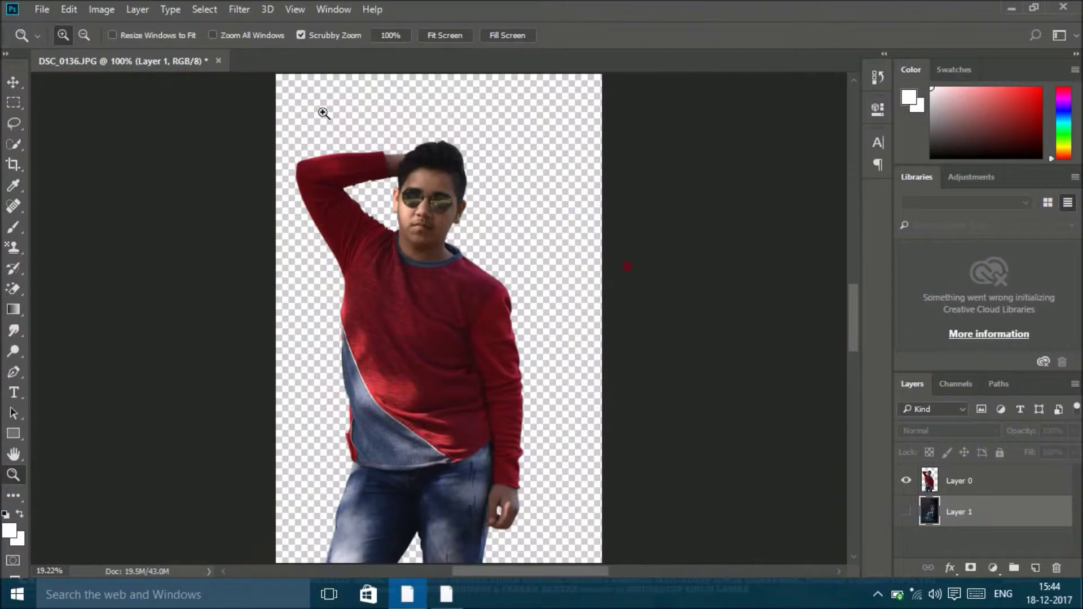
pyautogui.click(239, 9)
pyautogui.click(959, 480)
pyautogui.hotkey('ctrl', 'j')
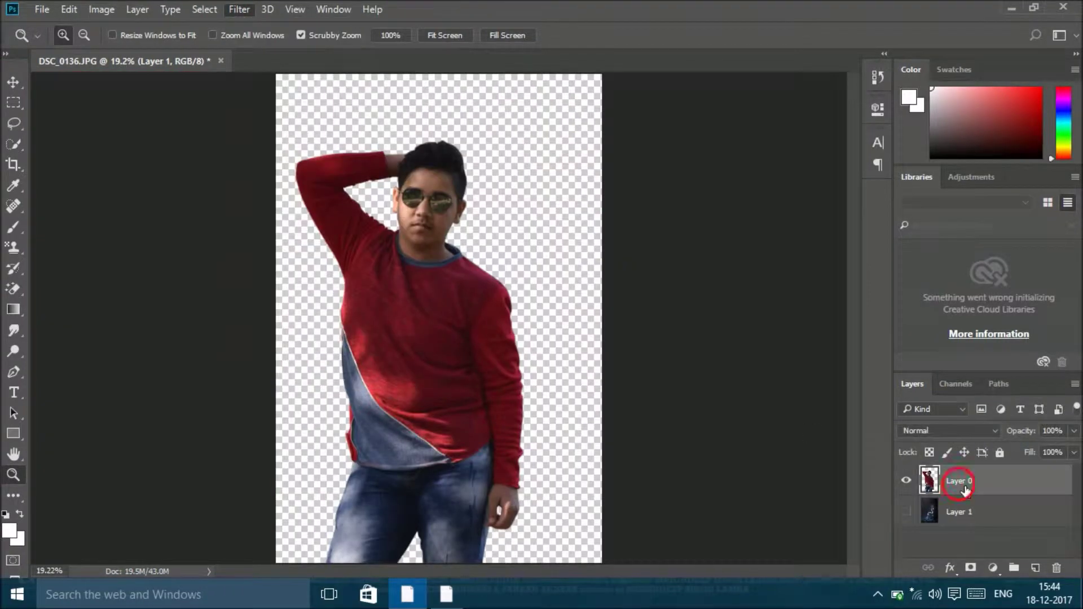
# - Attempt the Camera Raw filter on the copy, dismiss the error, and fit the image on screen
pyautogui.click(232, 10)
pyautogui.press('Escape')
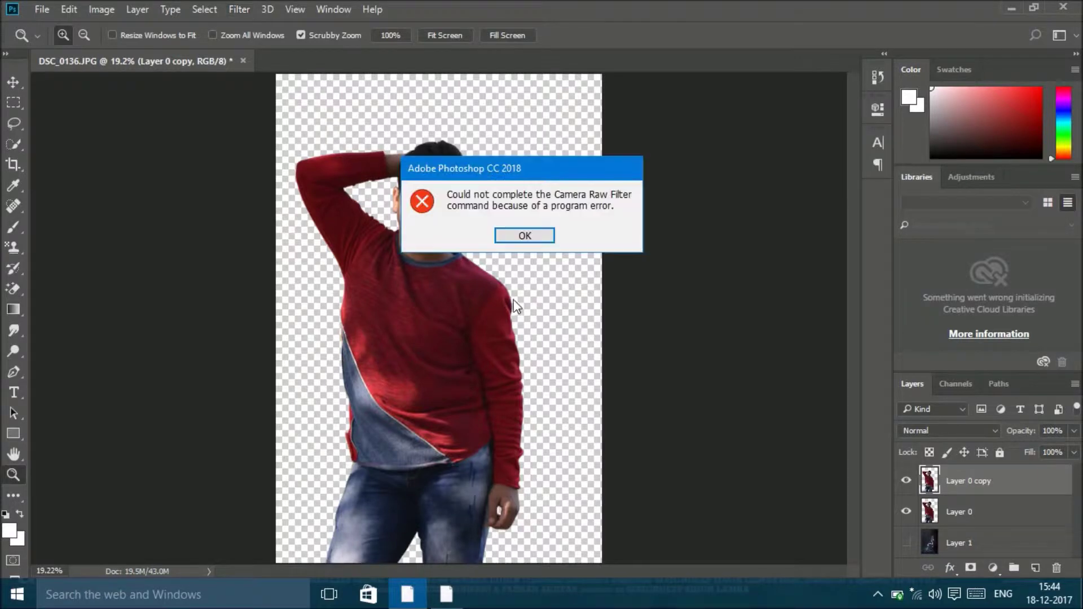
pyautogui.click(535, 236)
pyautogui.rightClick(473, 228)
pyautogui.click(508, 225)
# - Delete Layer 0, keeping only the copied cut-out layer
pyautogui.click(971, 515)
pyautogui.press('Delete')
pyautogui.click(978, 481)
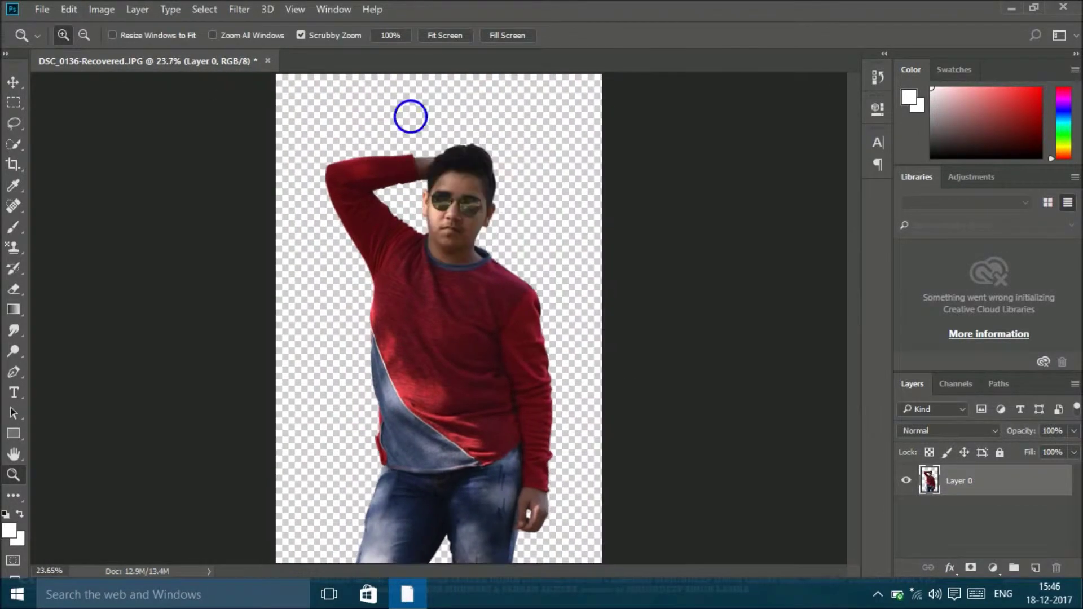
pyautogui.click(239, 9)
# - In Camera Raw, lift Blacks and Shadows to +100, lower Whites and Highlights to -67, add slight clarity
pyautogui.click(282, 100)
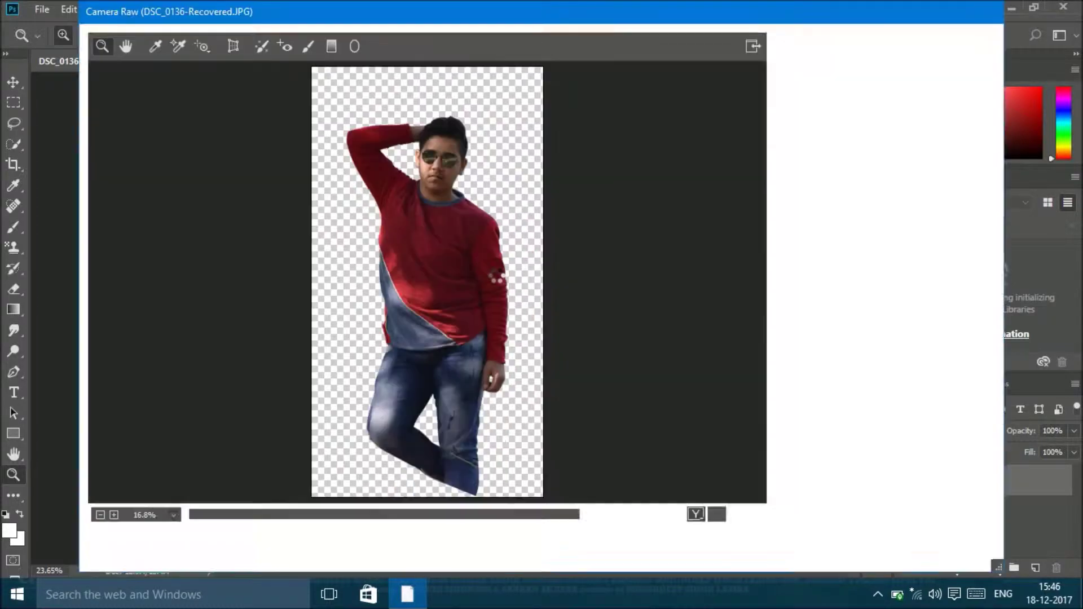
pyautogui.moveTo(880, 493); pyautogui.dragTo(884, 488)
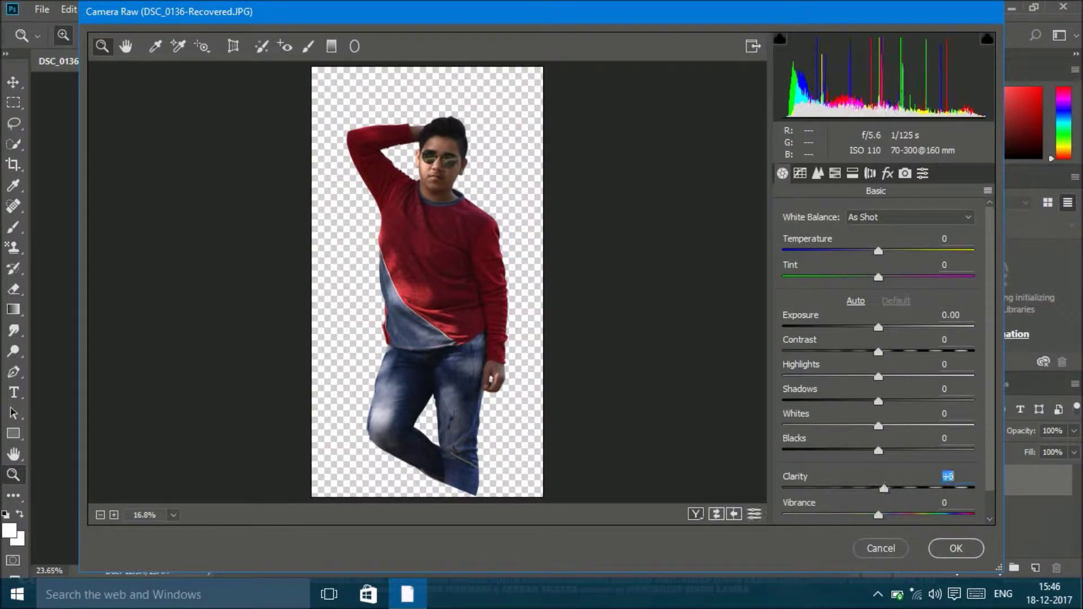
pyautogui.moveTo(878, 451); pyautogui.dragTo(976, 450)
pyautogui.moveTo(878, 426); pyautogui.dragTo(779, 426)
pyautogui.moveTo(878, 401); pyautogui.dragTo(982, 401)
pyautogui.moveTo(878, 376); pyautogui.dragTo(815, 376)
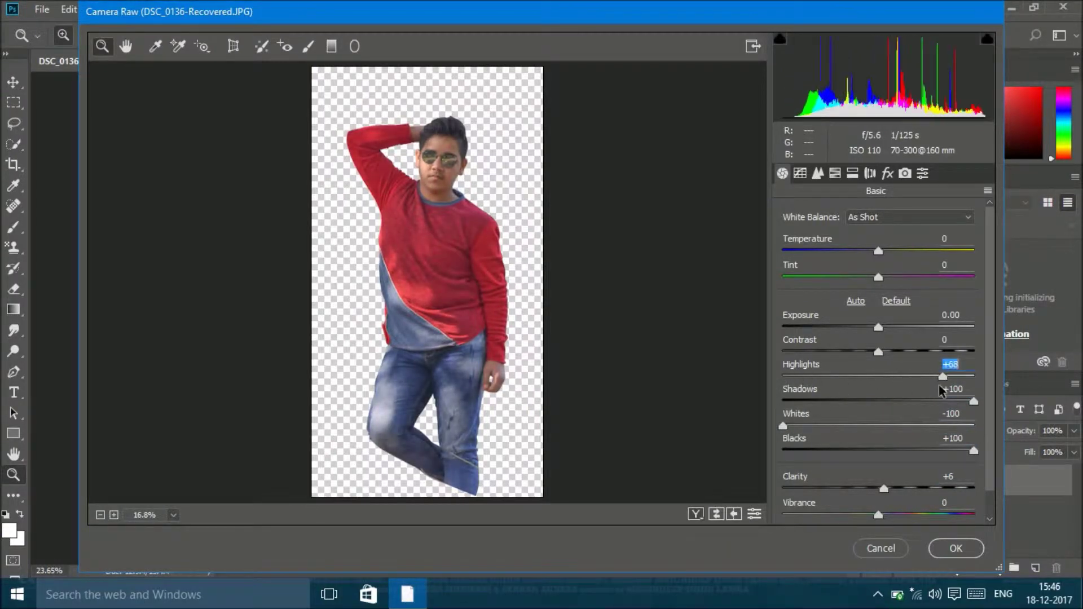
pyautogui.moveTo(878, 352); pyautogui.dragTo(877, 352)
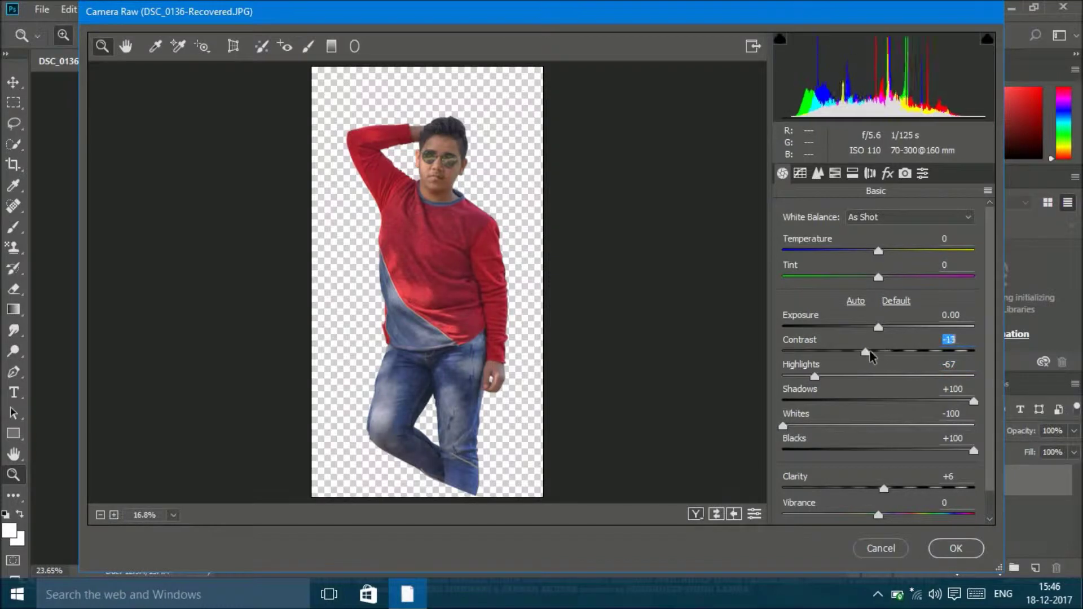
# - Mute orange saturation, brighten orange luminance and yellow luminance to +60, and apply the grade
pyautogui.click(835, 173)
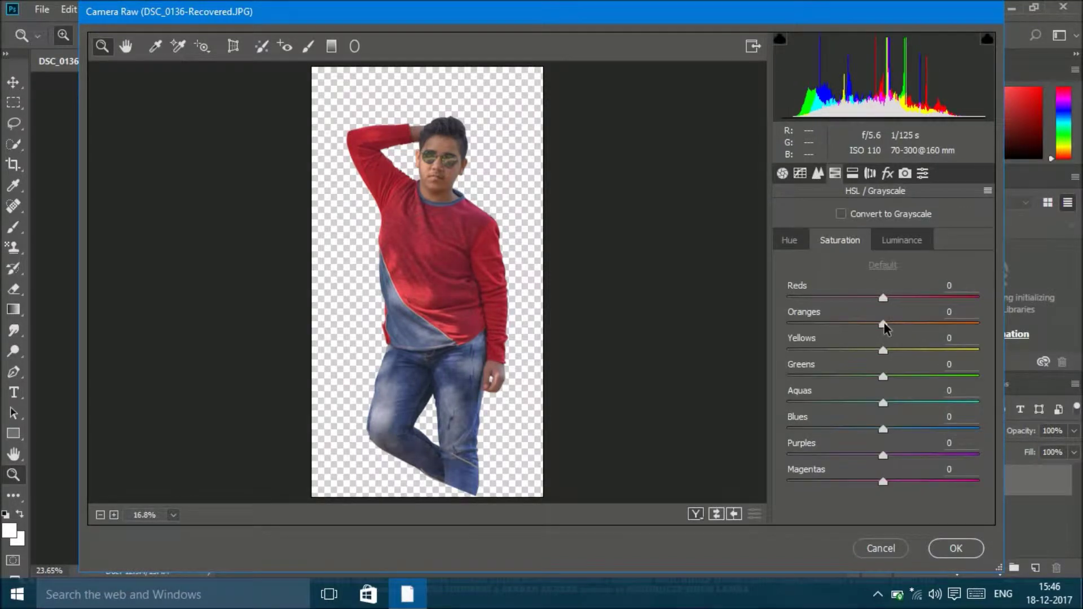
pyautogui.moveTo(883, 325); pyautogui.dragTo(866, 323)
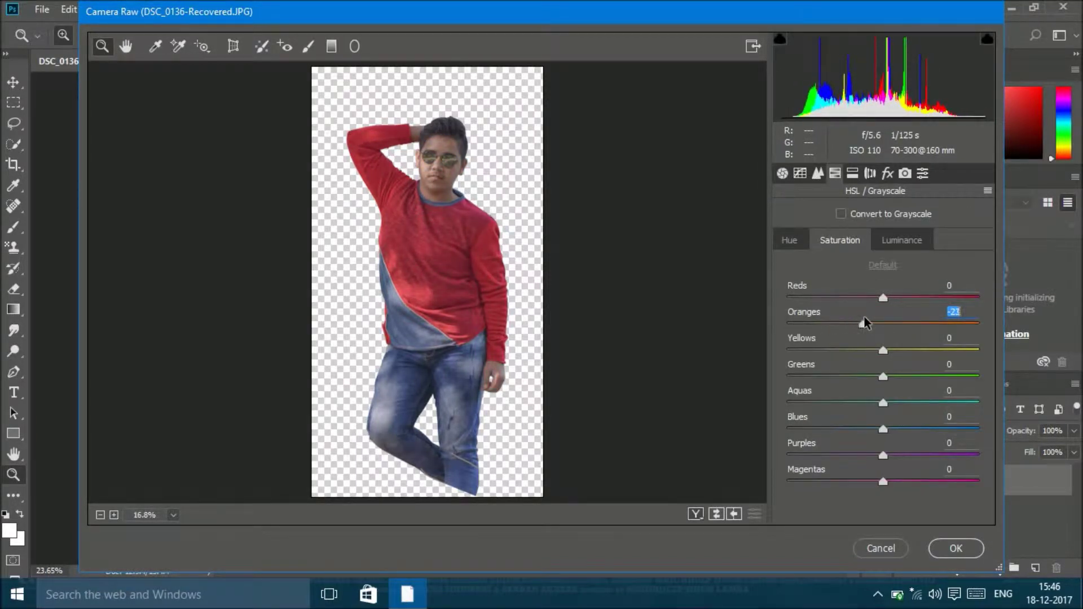
pyautogui.click(902, 239)
pyautogui.moveTo(900, 325)
pyautogui.mouseDown()
pyautogui.moveTo(989, 328)
pyautogui.moveTo(948, 312)
pyautogui.mouseUp()
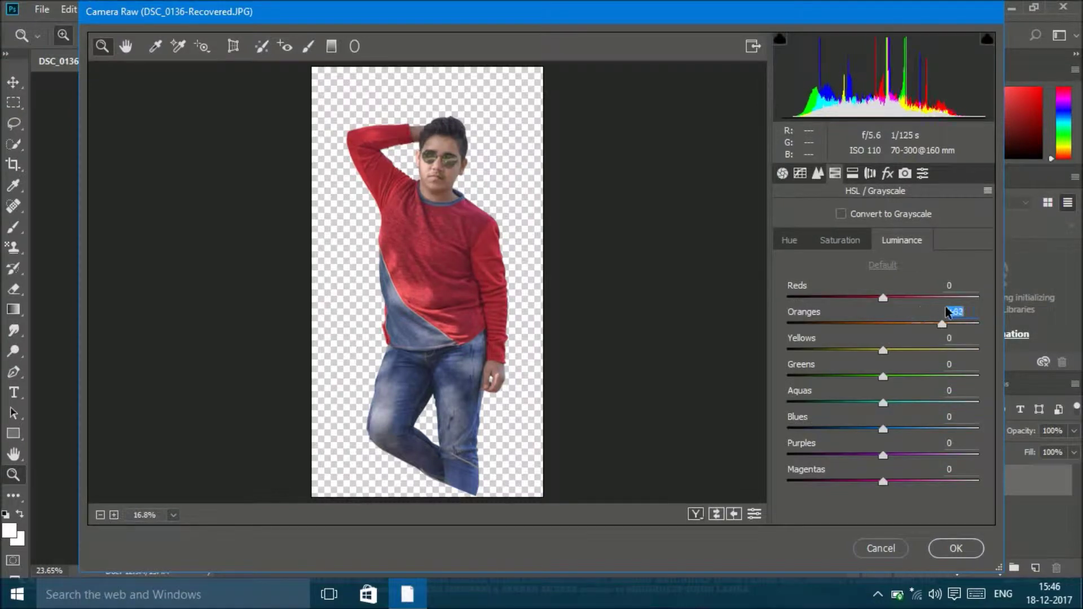
pyautogui.moveTo(888, 351); pyautogui.dragTo(957, 351)
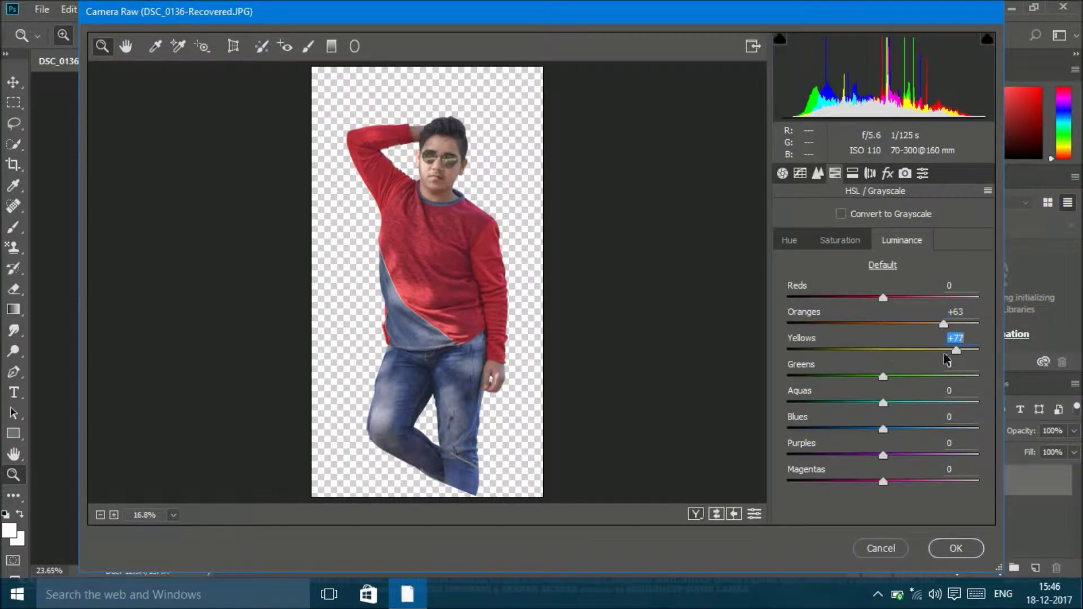
pyautogui.press('Up')
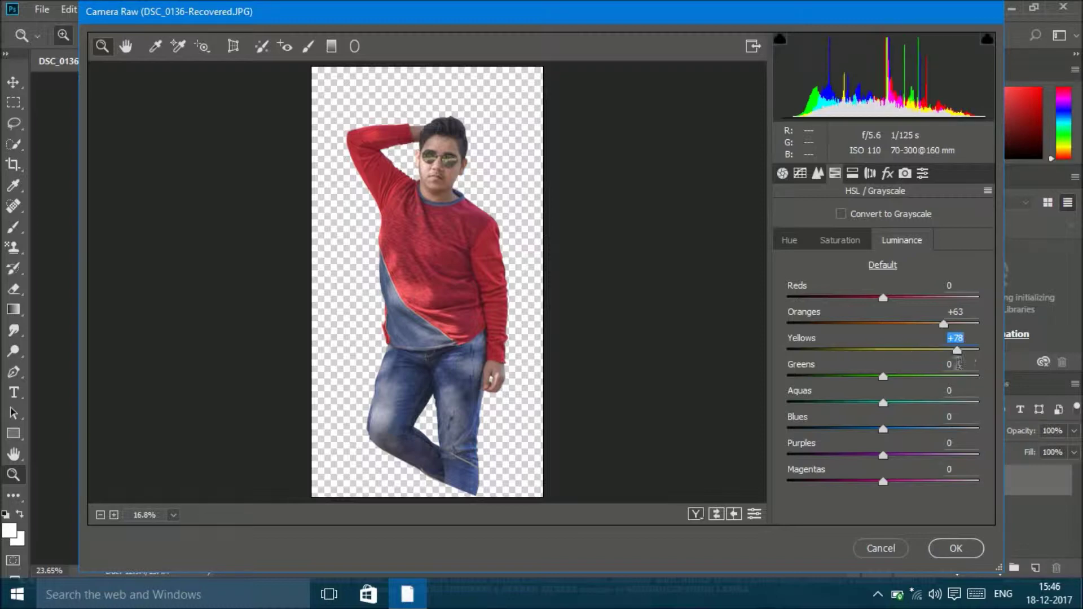
pyautogui.moveTo(957, 355)
pyautogui.mouseDown()
pyautogui.moveTo(897, 355)
pyautogui.moveTo(940, 354)
pyautogui.mouseUp()
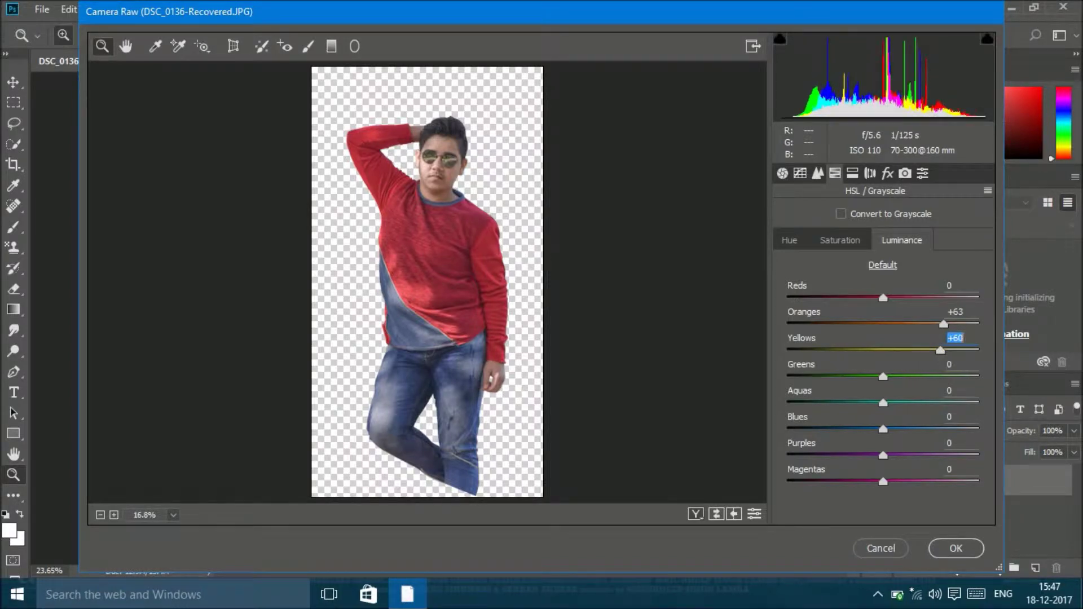
pyautogui.click(956, 549)
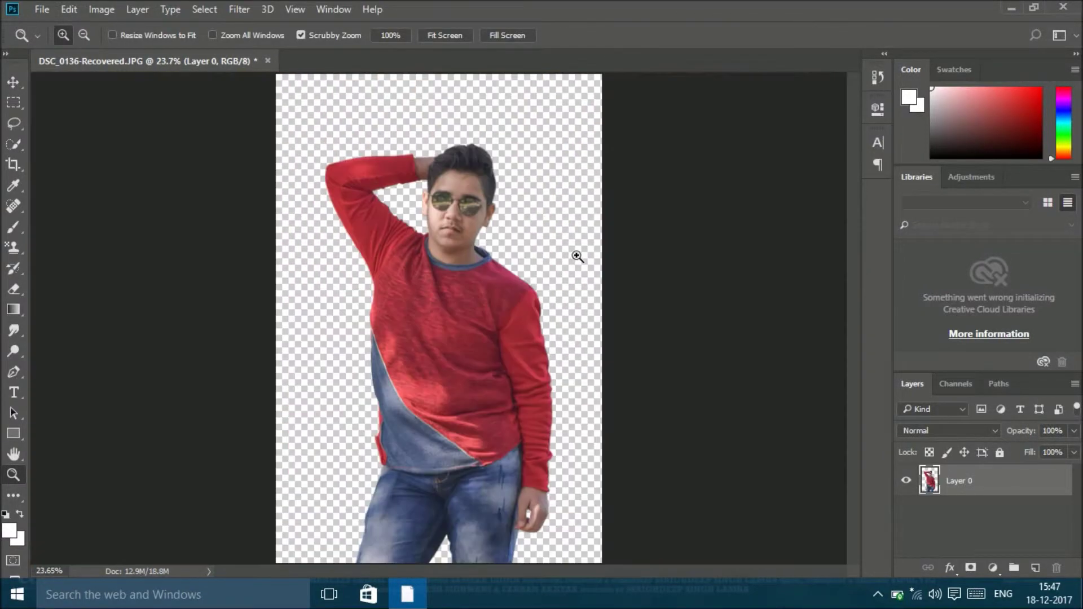
pyautogui.press('c')
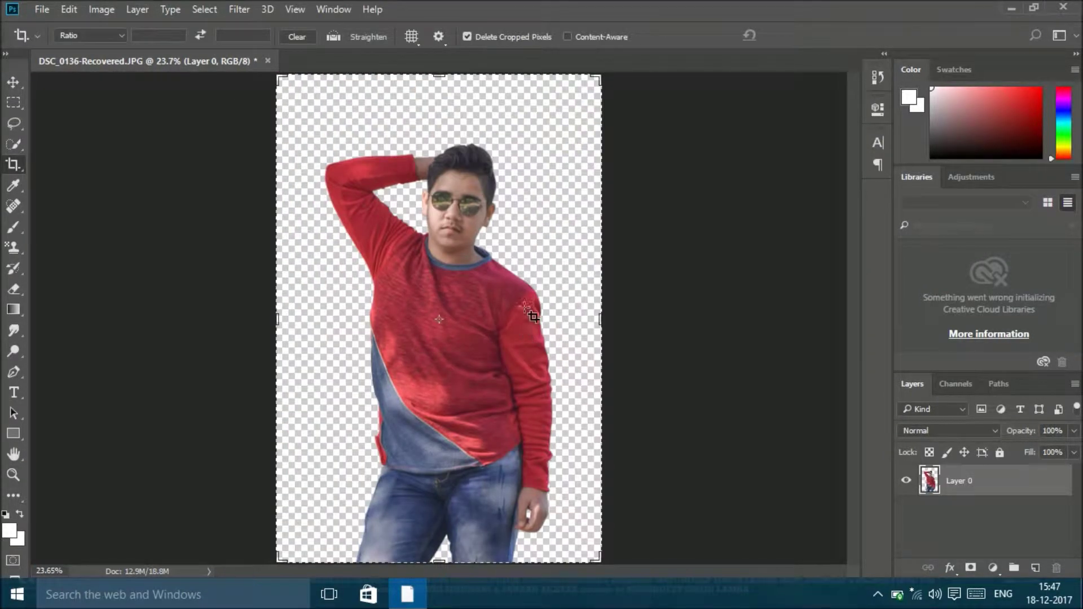
# - Commit the canvas crop, then check the face and fit the image back on screen
pyautogui.click(520, 333)
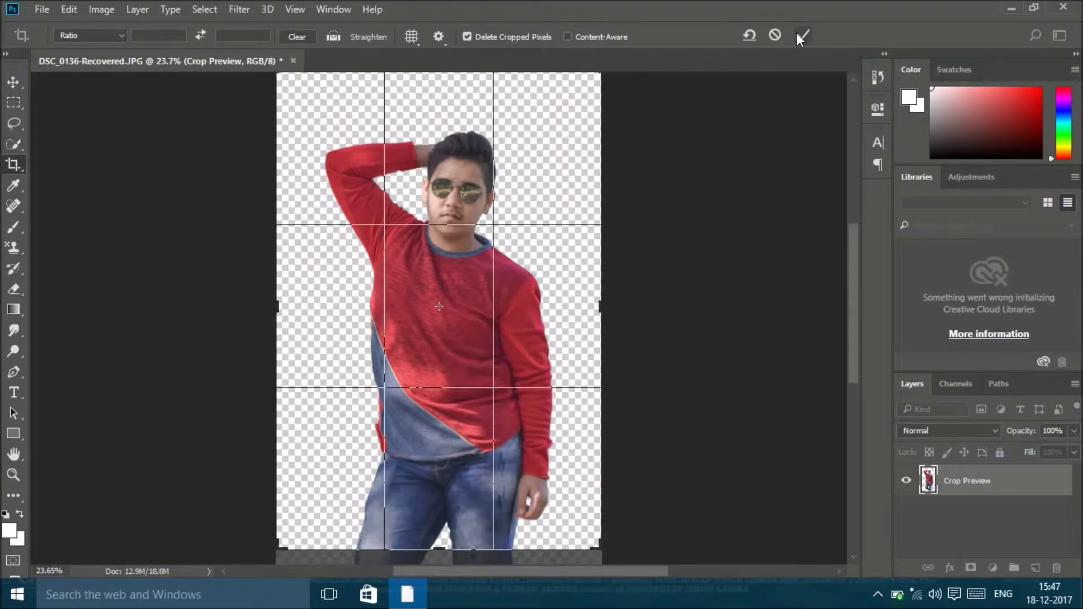
pyautogui.click(802, 33)
pyautogui.press('z')
pyautogui.moveTo(468, 203); pyautogui.dragTo(556, 222)
pyautogui.hotkey('ctrl', '0')
# - Duplicate the man's layer so a copy sits above Layer 0
pyautogui.moveTo(1044, 564); pyautogui.dragTo(1036, 567)
pyautogui.click(239, 9)
pyautogui.click(280, 106)
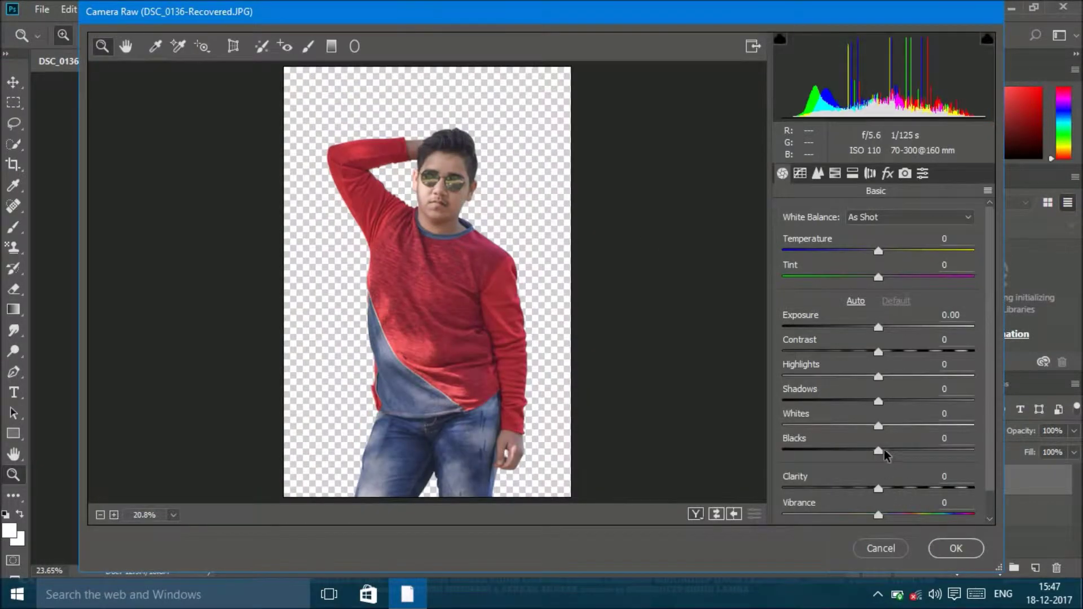
# - Give the copy Blacks +43, strong clarity, Shadows +54 and Highlights -100
pyautogui.moveTo(883, 451); pyautogui.dragTo(921, 451)
pyautogui.moveTo(878, 488); pyautogui.dragTo(957, 497)
pyautogui.moveTo(878, 401)
pyautogui.mouseDown()
pyautogui.moveTo(949, 401)
pyautogui.moveTo(931, 401)
pyautogui.mouseUp()
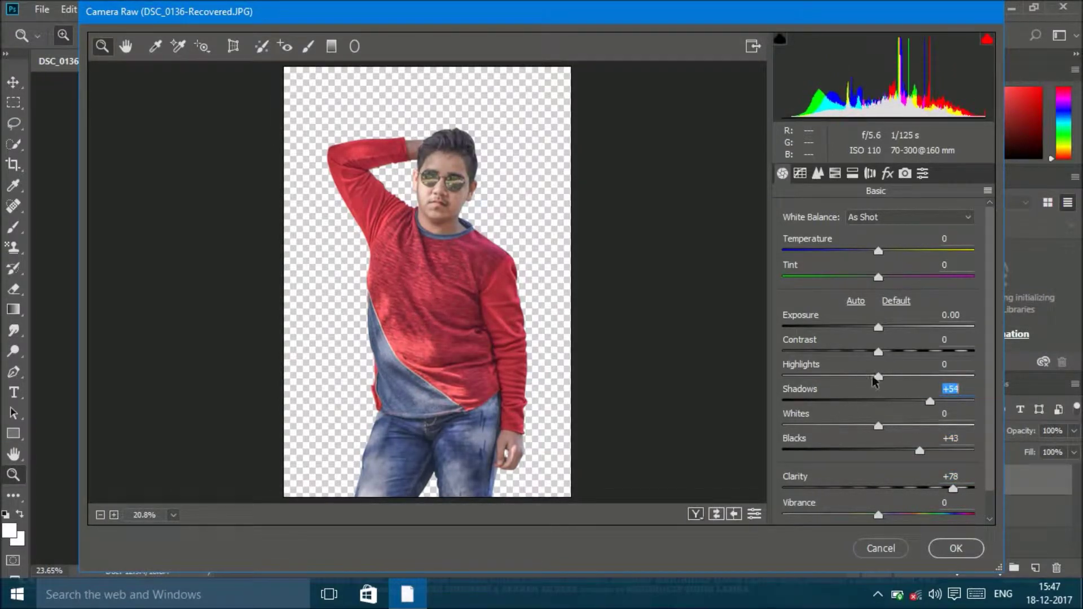
pyautogui.moveTo(878, 376); pyautogui.dragTo(773, 386)
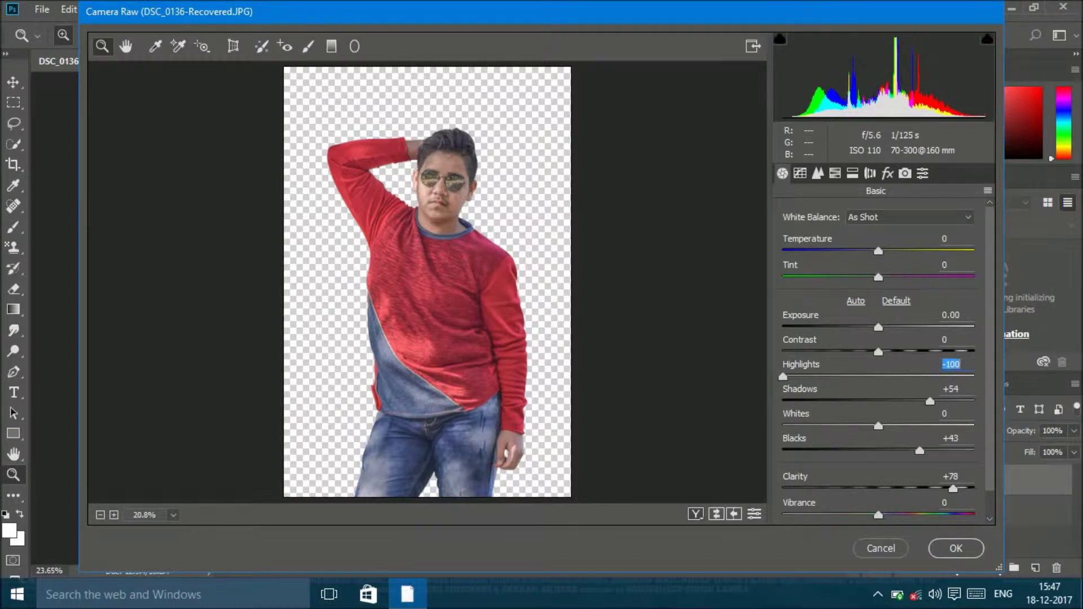
# - Raise orange luminance to +70, set Clarity +82, and apply the Camera Raw grade
pyautogui.click(834, 173)
pyautogui.click(846, 241)
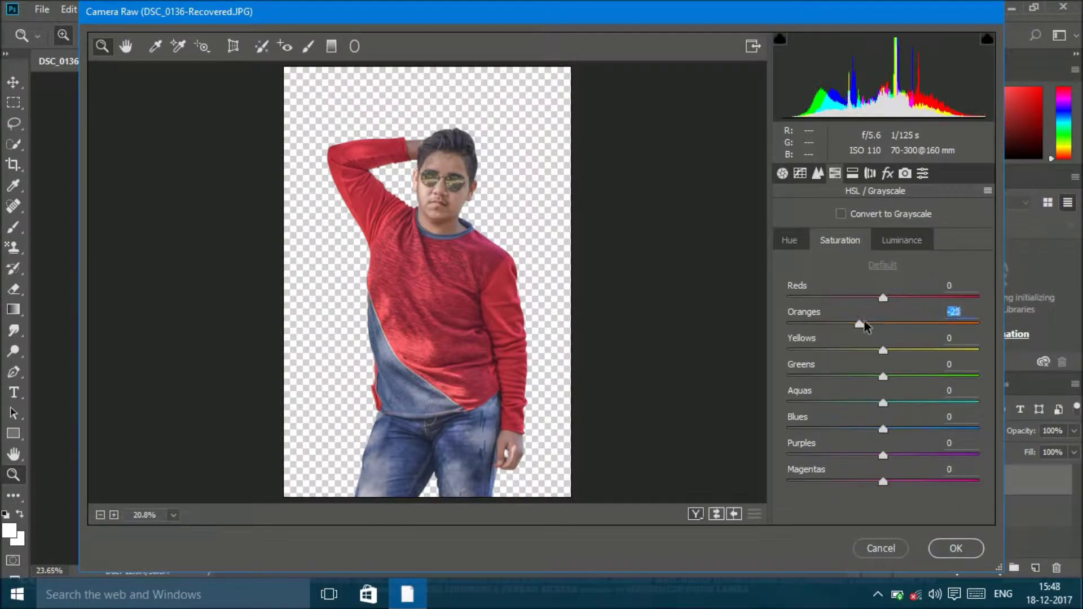
pyautogui.click(902, 241)
pyautogui.moveTo(883, 324); pyautogui.dragTo(963, 323)
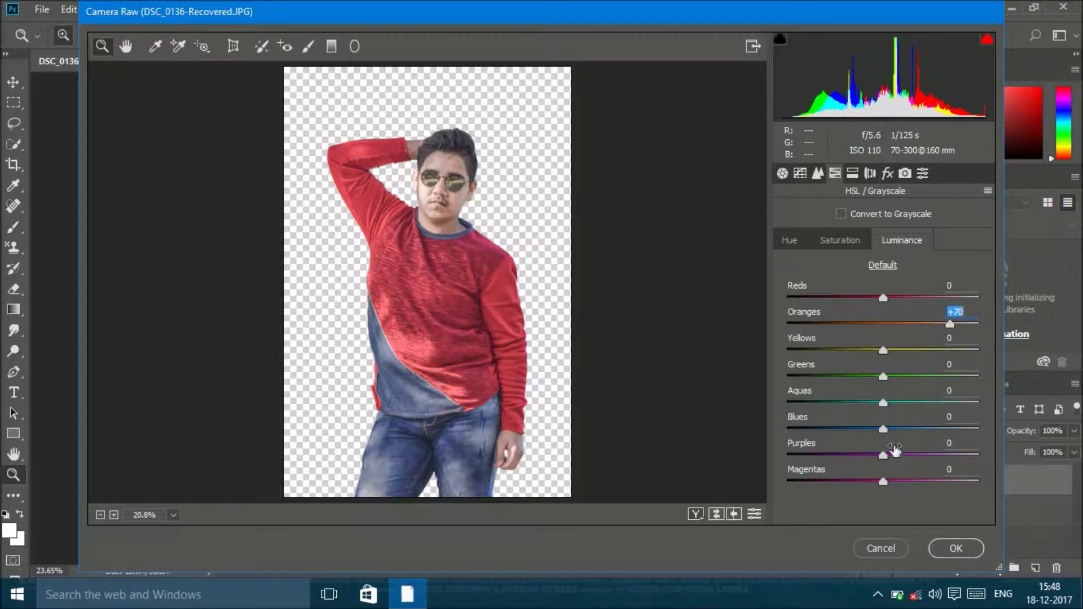
pyautogui.click(783, 173)
pyautogui.moveTo(879, 488); pyautogui.dragTo(961, 495)
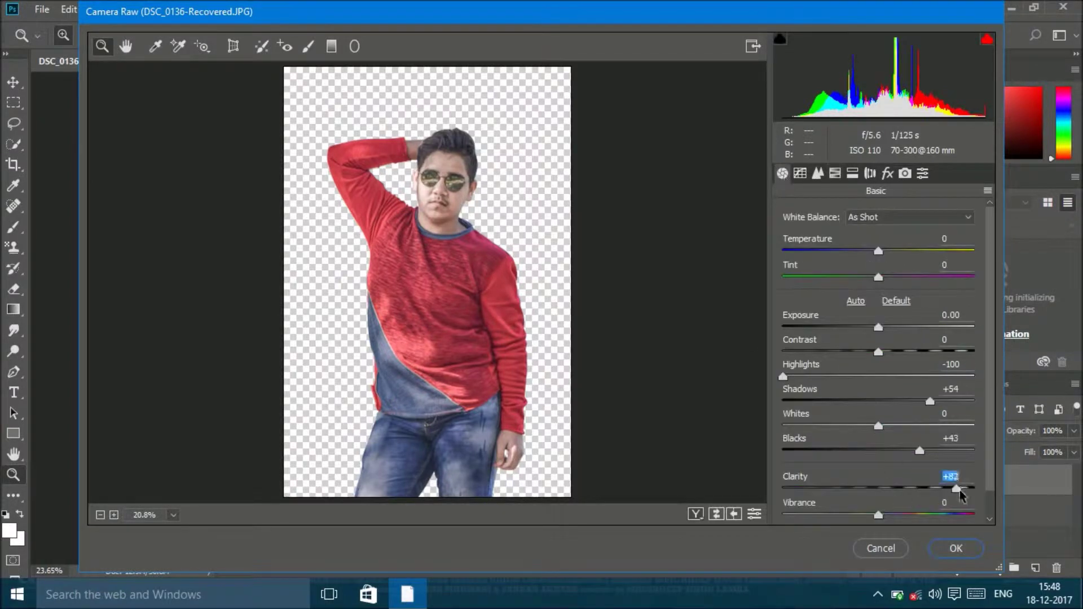
pyautogui.click(955, 549)
# - Shift the graded copy slightly left on the canvas
pyautogui.rightClick(455, 237)
pyautogui.press('Escape')
pyautogui.moveTo(486, 294); pyautogui.dragTo(476, 291)
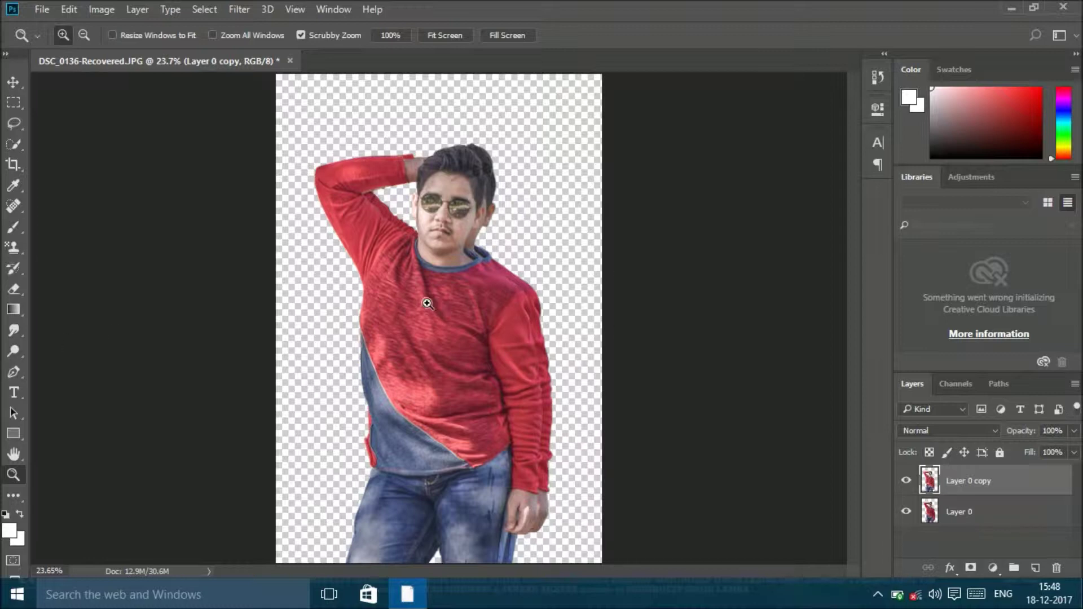
# - Realign the graded copy and delete the original Layer 0
pyautogui.moveTo(541, 319); pyautogui.dragTo(494, 296)
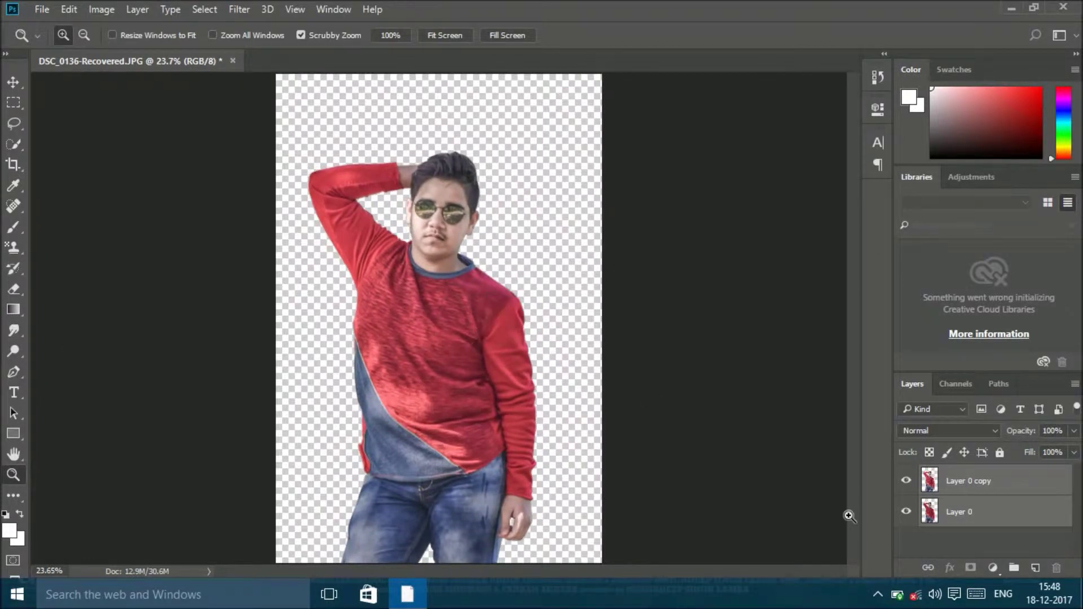
pyautogui.click(968, 512)
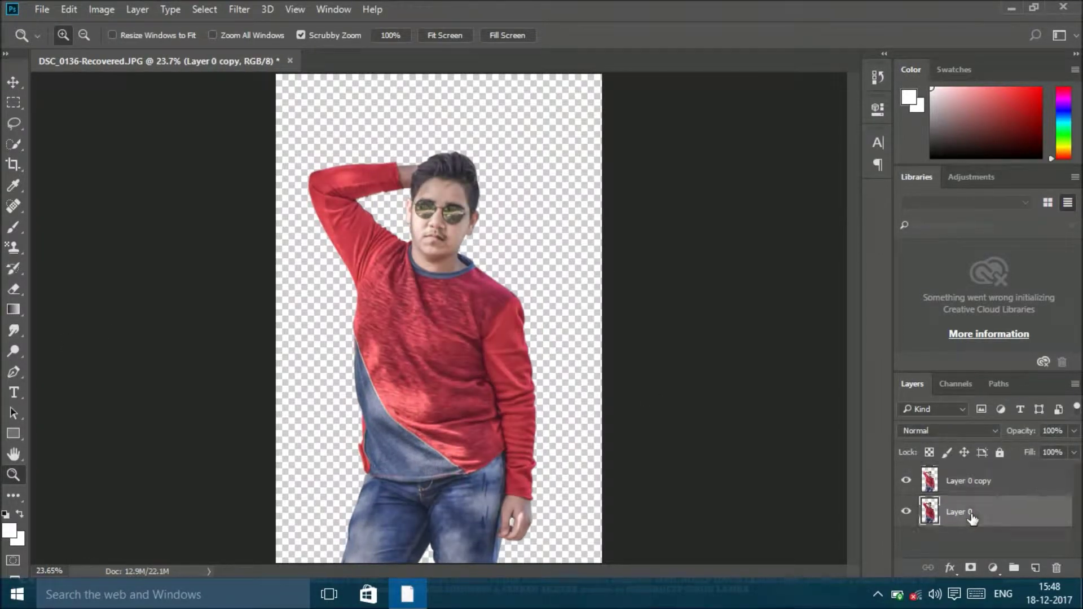
pyautogui.press('Delete')
pyautogui.moveTo(473, 225)
pyautogui.mouseDown()
pyautogui.moveTo(546, 206)
pyautogui.moveTo(623, 313)
pyautogui.mouseUp()
pyautogui.rightClick(474, 211)
pyautogui.click(492, 222)
# - Sample the face's skin tone and paint the neck with a 26% opacity brush
pyautogui.press('i')
pyautogui.moveTo(623, 370)
pyautogui.mouseDown()
pyautogui.moveTo(465, 471)
pyautogui.moveTo(459, 446)
pyautogui.mouseUp()
pyautogui.scroll(3, 460, 445)
pyautogui.press('b')
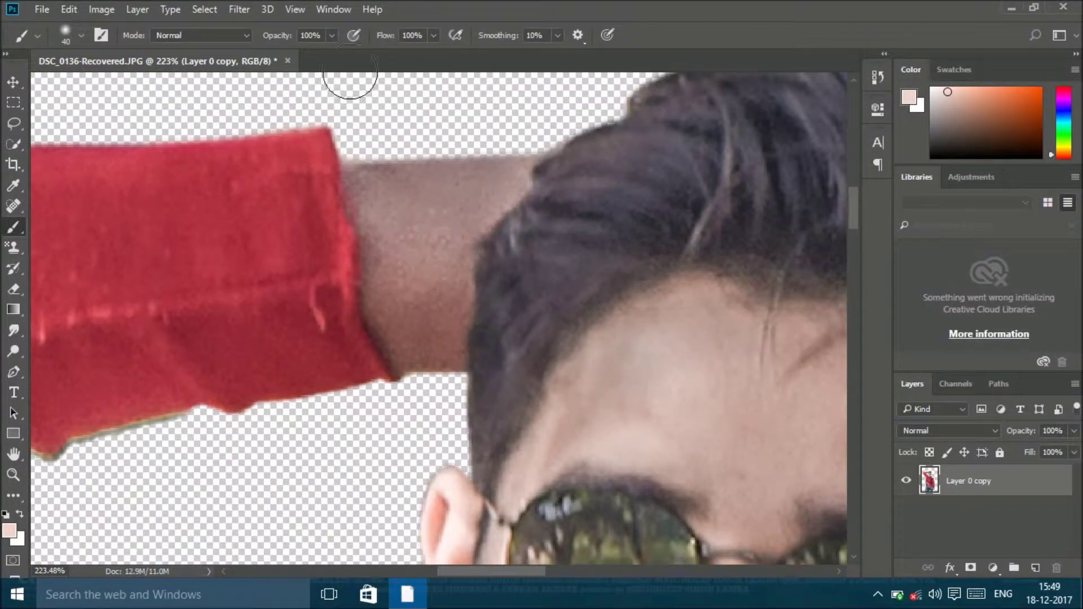
pyautogui.moveTo(332, 35); pyautogui.dragTo(279, 56)
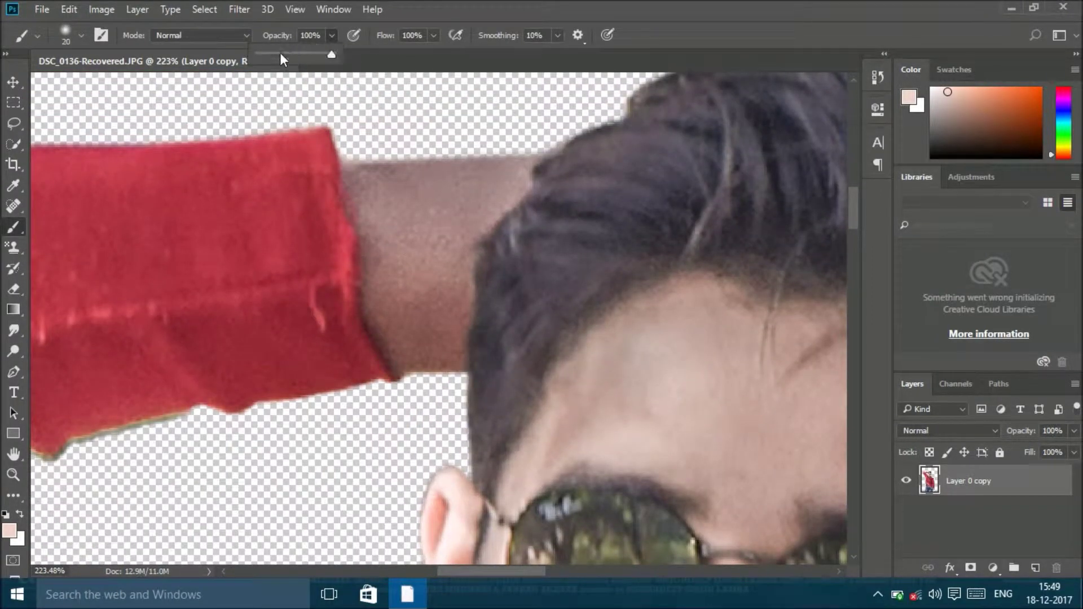
pyautogui.moveTo(417, 244)
pyautogui.mouseDown()
pyautogui.moveTo(387, 249)
pyautogui.moveTo(467, 188)
pyautogui.moveTo(399, 308)
pyautogui.moveTo(461, 311)
pyautogui.moveTo(463, 260)
pyautogui.moveTo(421, 184)
pyautogui.moveTo(438, 269)
pyautogui.moveTo(446, 235)
pyautogui.moveTo(395, 299)
pyautogui.moveTo(445, 350)
pyautogui.moveTo(441, 255)
pyautogui.mouseUp()
pyautogui.moveTo(384, 230)
pyautogui.mouseDown()
pyautogui.moveTo(479, 319)
pyautogui.moveTo(473, 260)
pyautogui.mouseUp()
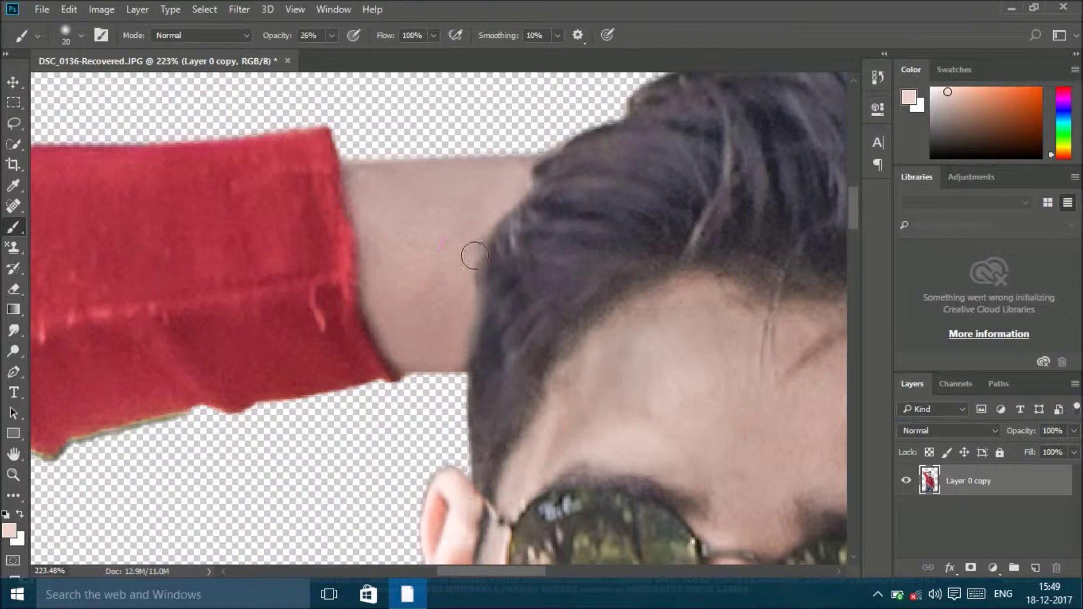
# - Lighten the skin over the hand, its back and its edge with soft skin-tone strokes
pyautogui.press('z')
pyautogui.hotkey('ctrl', '0')
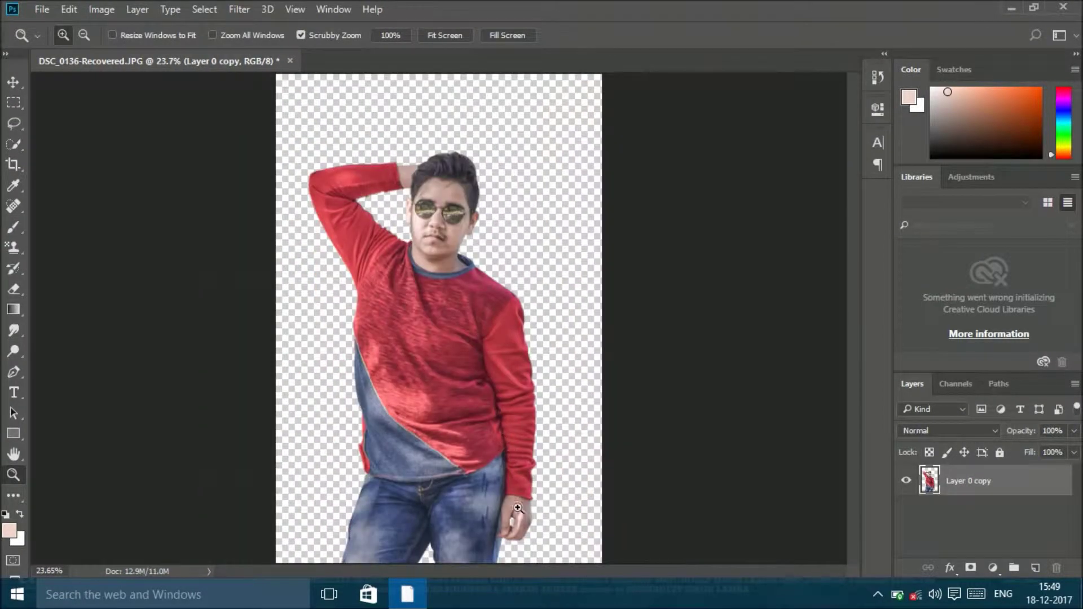
pyautogui.moveTo(462, 192)
pyautogui.mouseDown()
pyautogui.moveTo(507, 192)
pyautogui.moveTo(468, 192)
pyautogui.mouseUp()
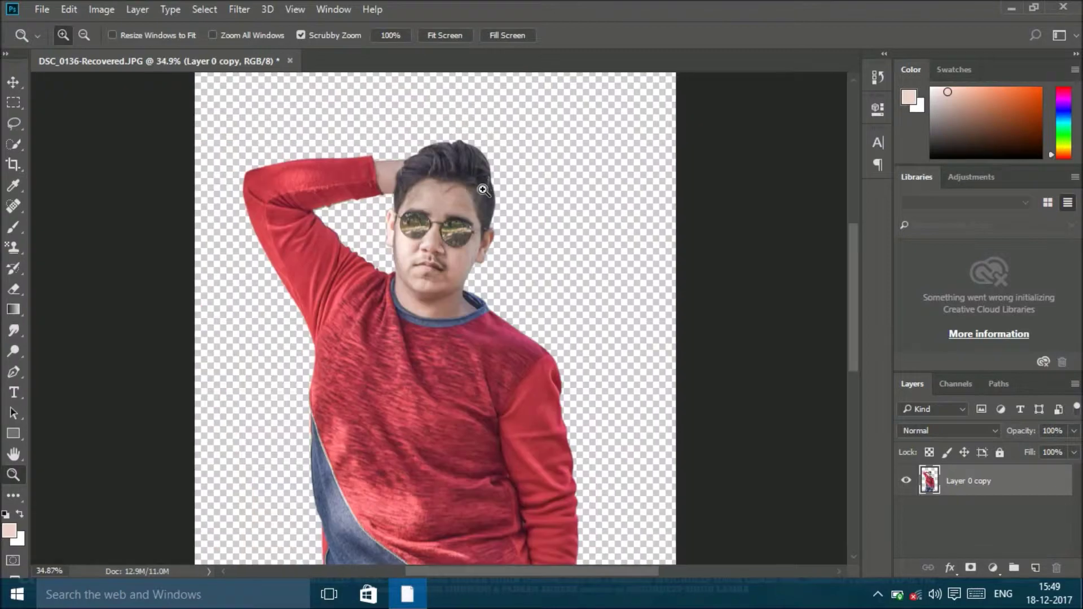
pyautogui.moveTo(615, 486); pyautogui.dragTo(662, 485)
pyautogui.press('b')
pyautogui.moveTo(592, 271)
pyautogui.mouseDown()
pyautogui.moveTo(551, 208)
pyautogui.moveTo(543, 370)
pyautogui.moveTo(617, 491)
pyautogui.mouseUp()
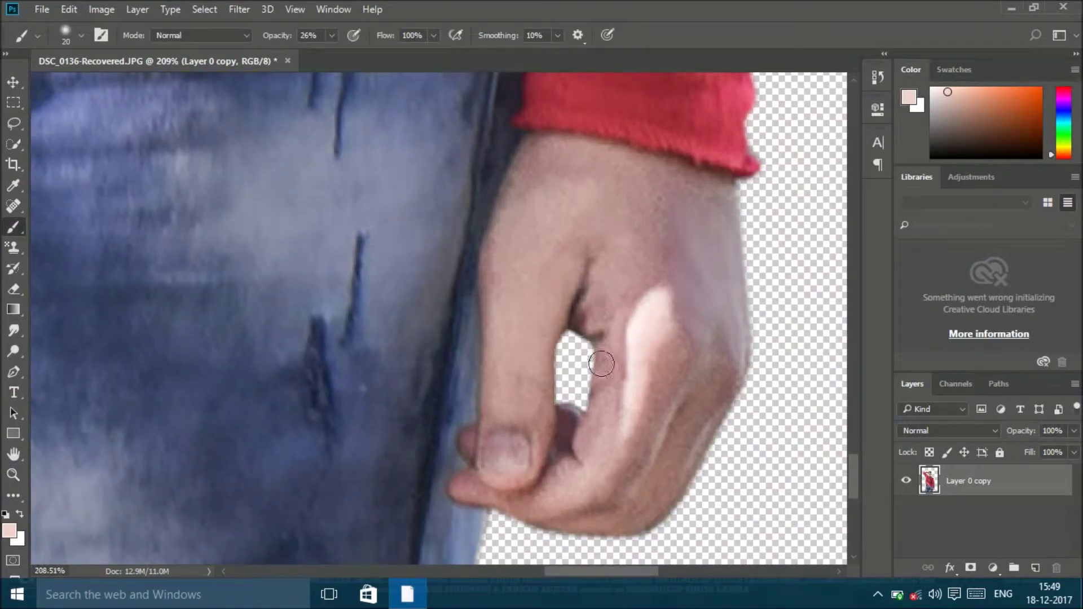
pyautogui.moveTo(617, 491)
pyautogui.mouseDown()
pyautogui.moveTo(729, 322)
pyautogui.moveTo(684, 300)
pyautogui.moveTo(683, 218)
pyautogui.moveTo(713, 306)
pyautogui.moveTo(721, 206)
pyautogui.moveTo(698, 249)
pyautogui.mouseUp()
pyautogui.moveTo(531, 322); pyautogui.dragTo(627, 249)
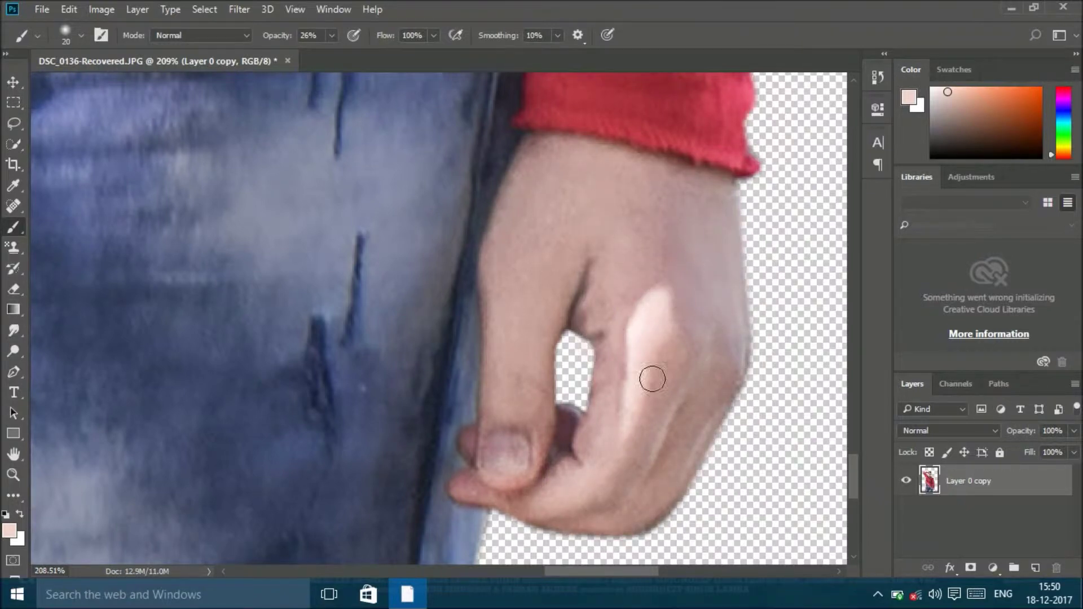
# - Zoom in to check the boy's face, then fit the image on screen
pyautogui.press('z')
pyautogui.rightClick(496, 292)
pyautogui.click(511, 299)
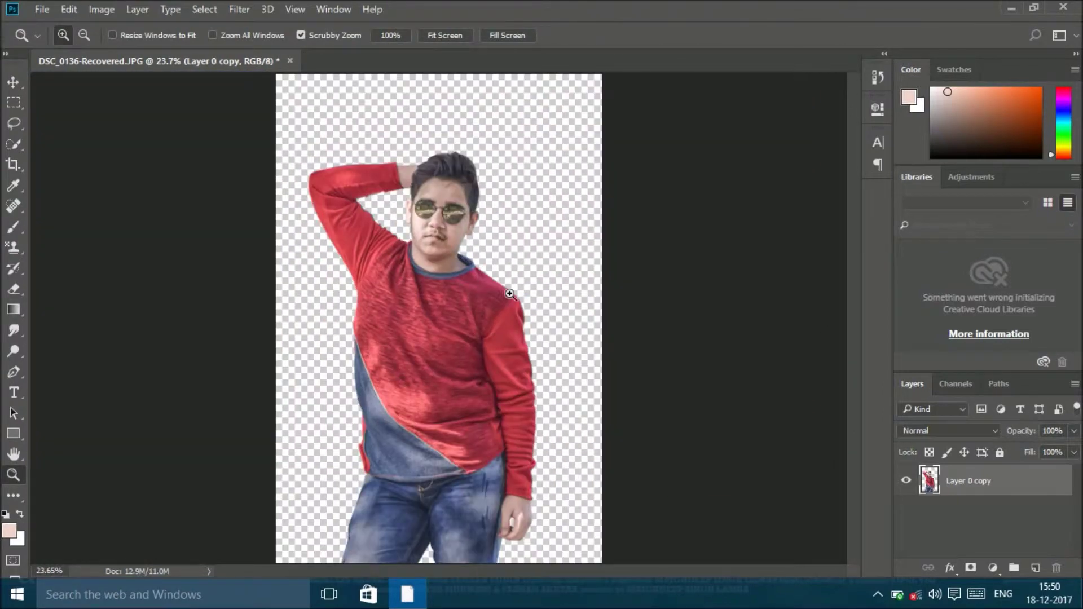
pyautogui.moveTo(440, 170); pyautogui.dragTo(352, 187)
pyautogui.hotkey('ctrl', '0')
# - Run Color Efex Pro 4, strengthen Dark Contrasts, and add a face-sized control point on the chin
pyautogui.click(239, 9)
pyautogui.moveTo(269, 343)
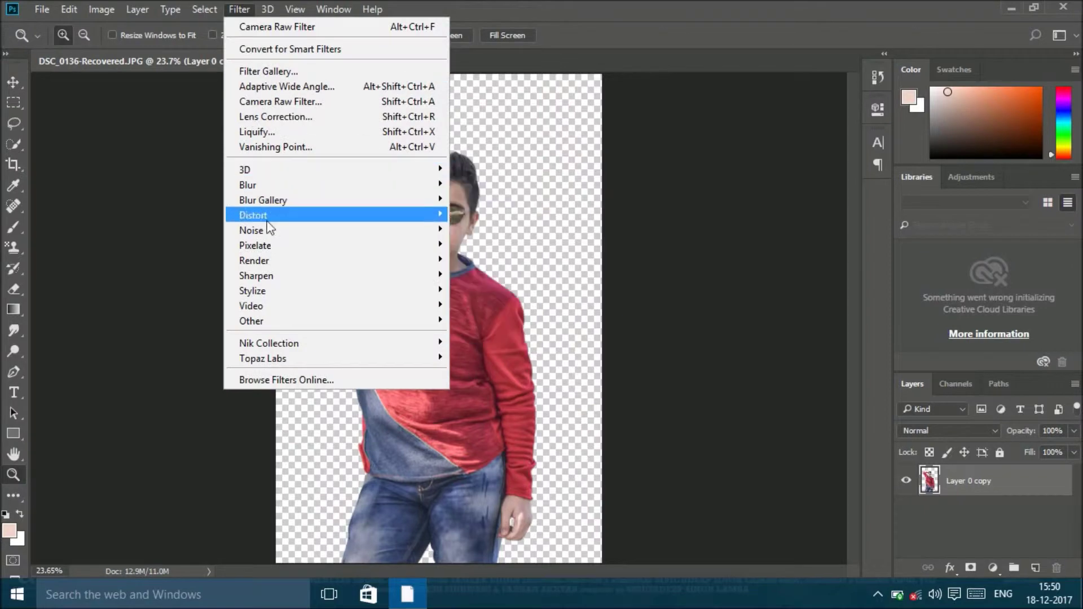
pyautogui.click(501, 359)
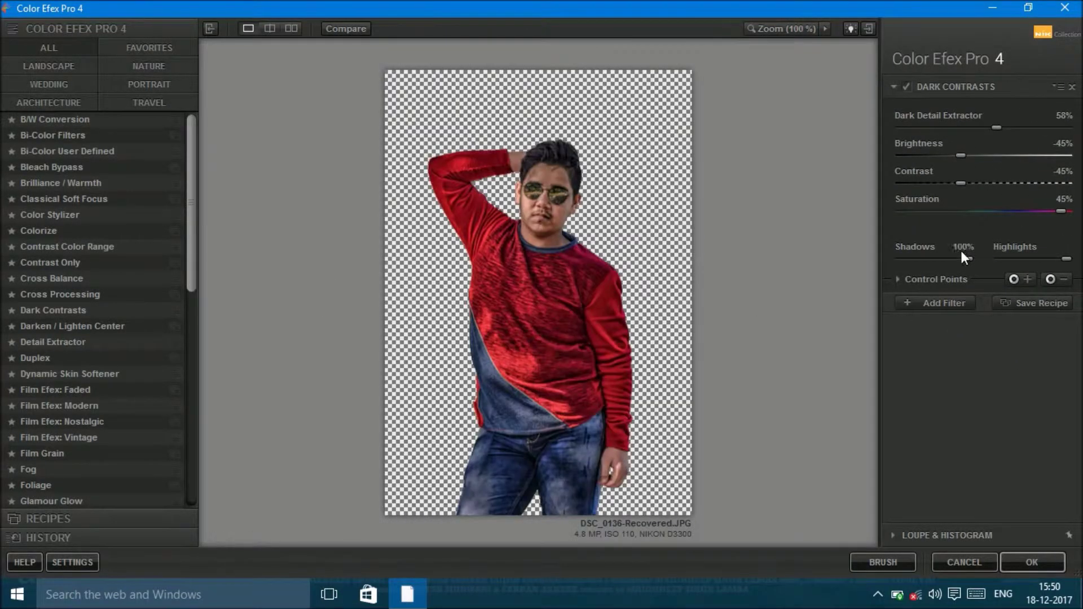
pyautogui.click(1042, 128)
pyautogui.click(1014, 280)
pyautogui.click(540, 223)
pyautogui.moveTo(580, 223); pyautogui.dragTo(586, 284)
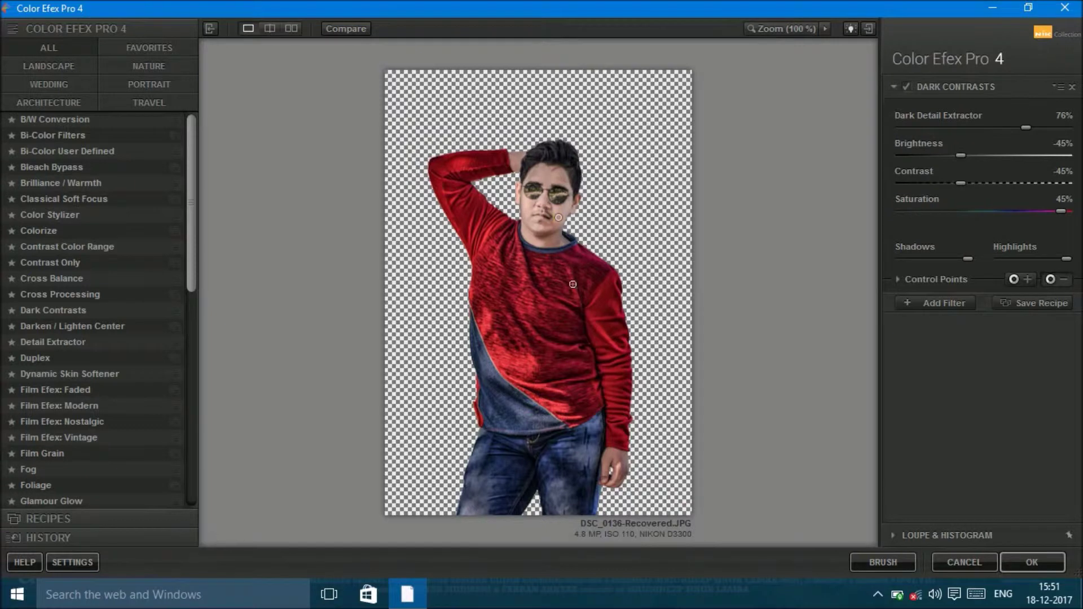
# - Add control points on the hand, head, forehead, chest, hair and lower shirt
pyautogui.click(1050, 280)
pyautogui.click(619, 475)
pyautogui.click(1050, 279)
pyautogui.click(519, 159)
pyautogui.click(1051, 280)
pyautogui.click(539, 210)
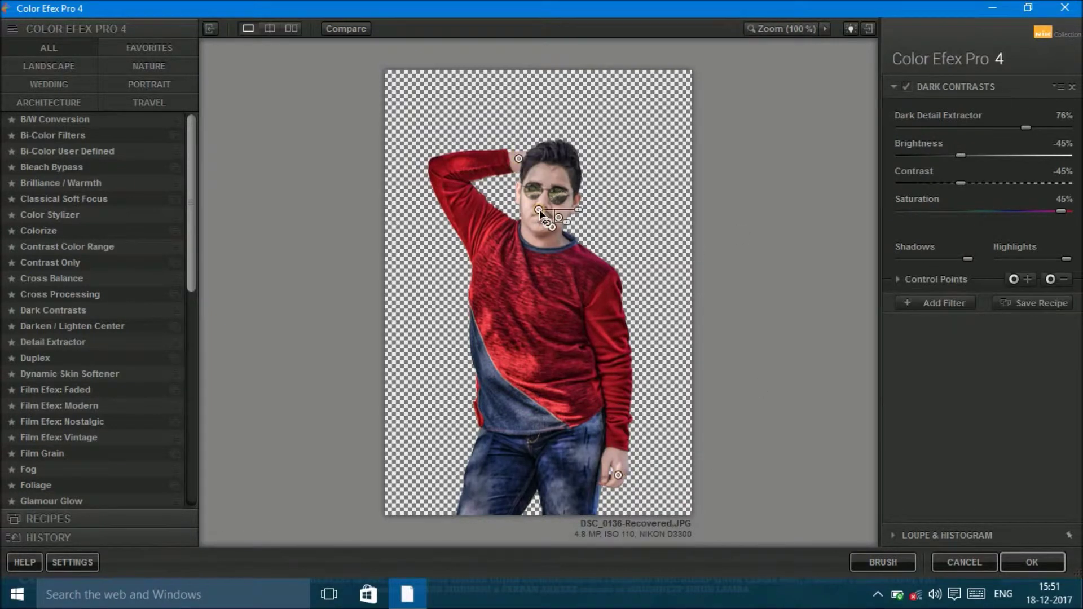
pyautogui.moveTo(539, 210); pyautogui.dragTo(546, 174)
pyautogui.click(1063, 281)
pyautogui.click(1027, 279)
pyautogui.click(535, 302)
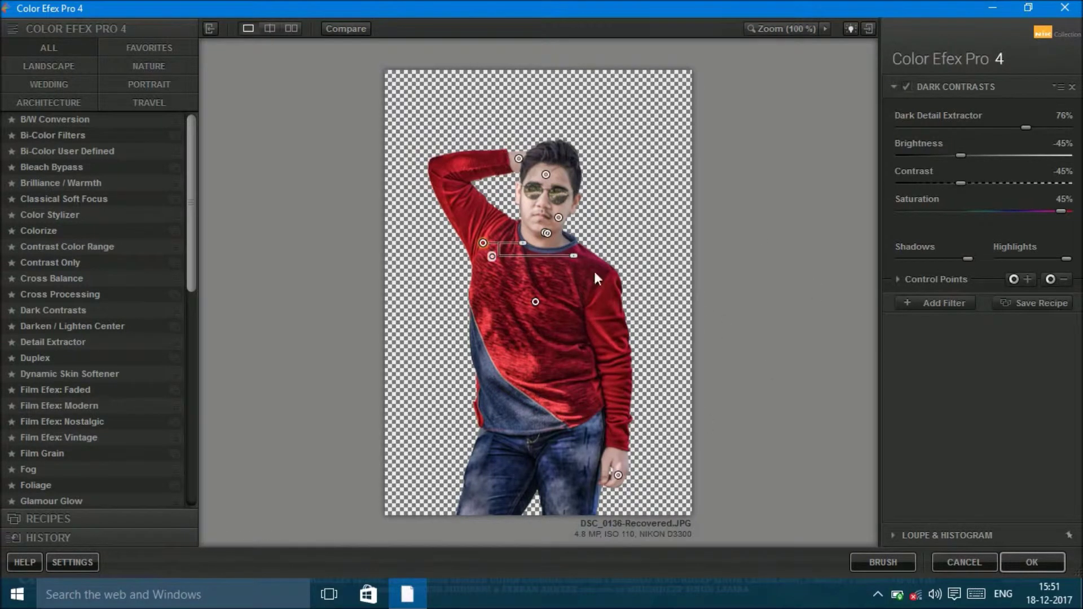
pyautogui.click(1014, 279)
pyautogui.click(559, 159)
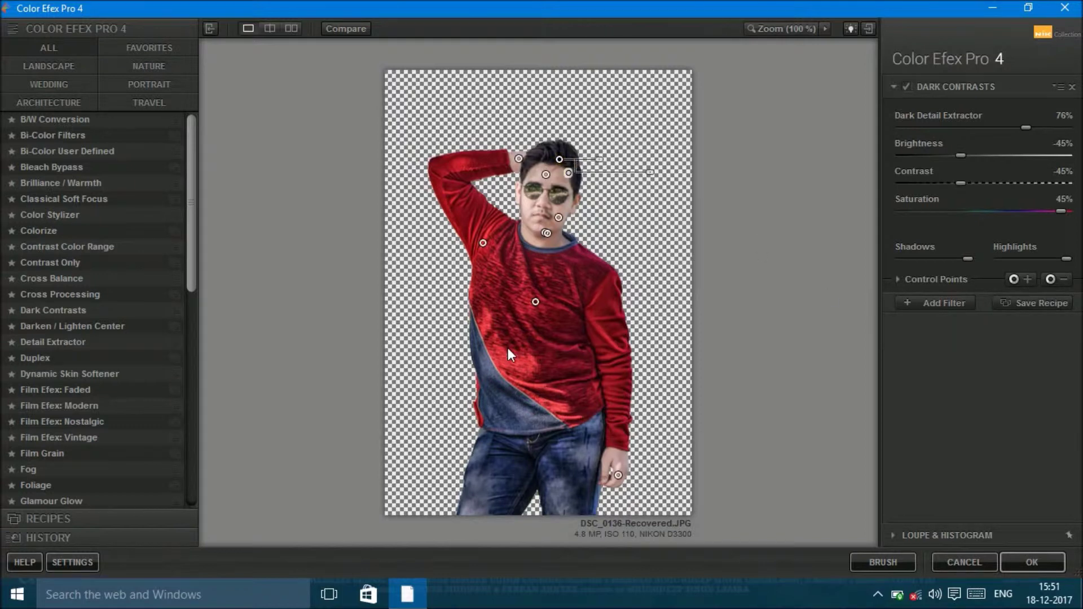
pyautogui.click(1013, 280)
pyautogui.click(526, 385)
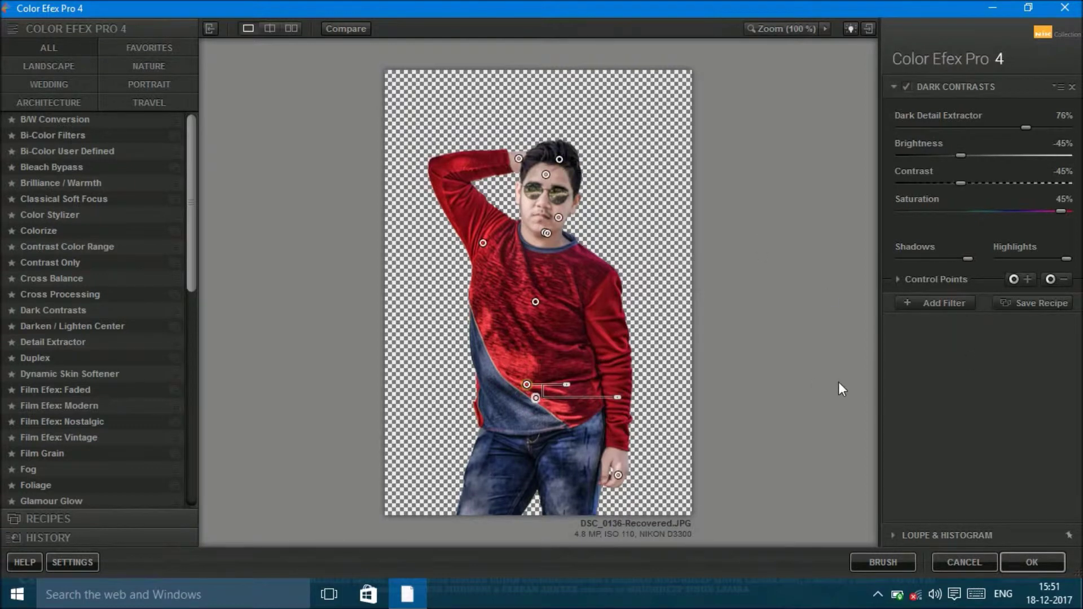
# - Add a reduced-strength Detail Extractor filter with a control point near the head
pyautogui.click(935, 303)
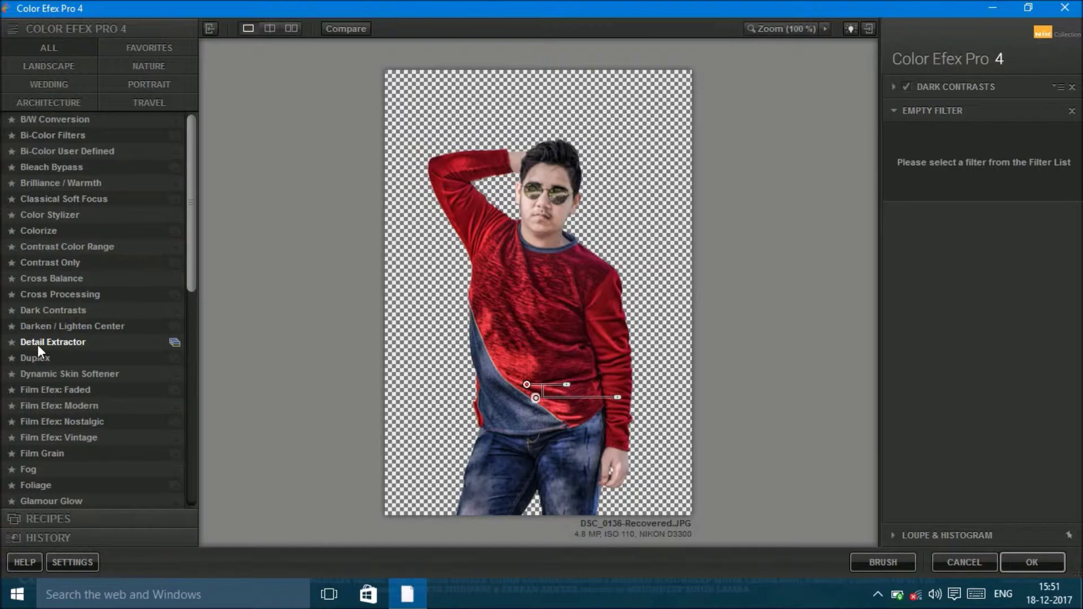
pyautogui.click(38, 344)
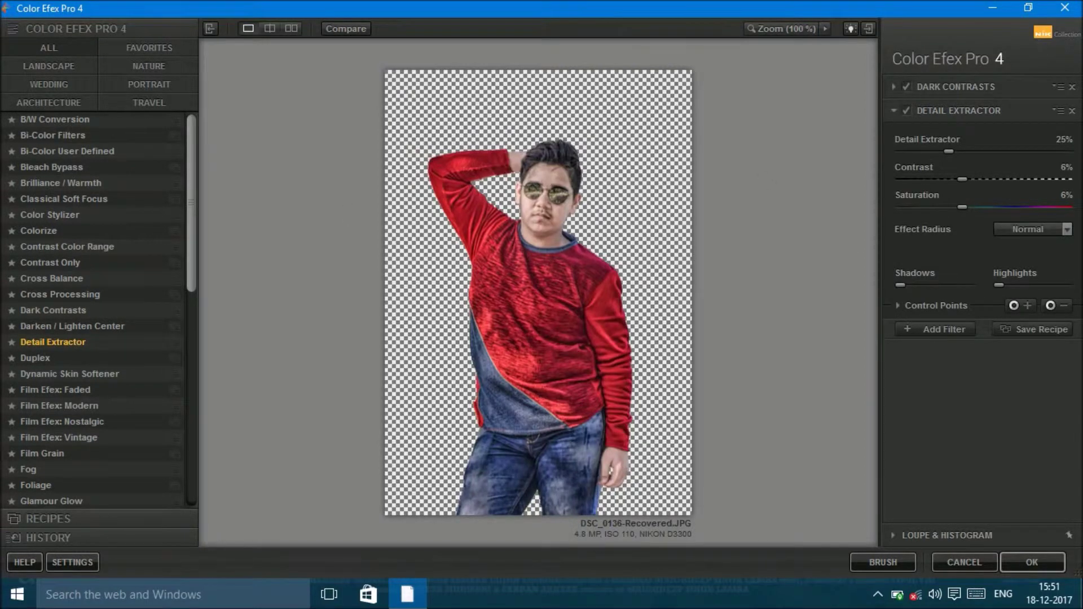
pyautogui.moveTo(949, 151); pyautogui.dragTo(927, 151)
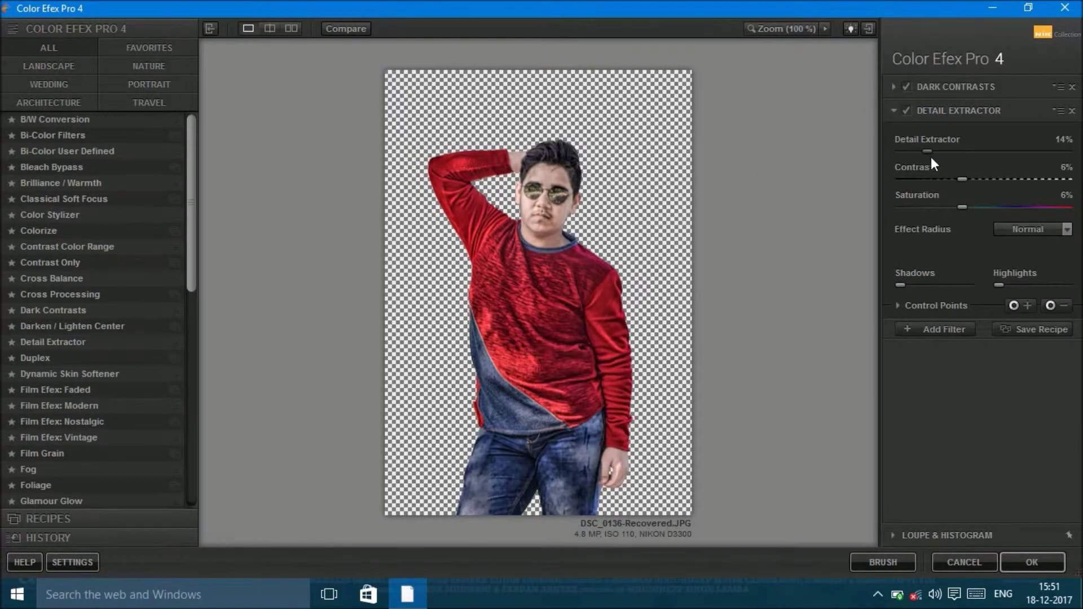
pyautogui.click(1050, 305)
pyautogui.click(568, 148)
pyautogui.moveTo(567, 147); pyautogui.dragTo(563, 146)
# - Compare with Detail Extractor toggled, leave it disabled, and return the result to Photoshop
pyautogui.click(905, 110)
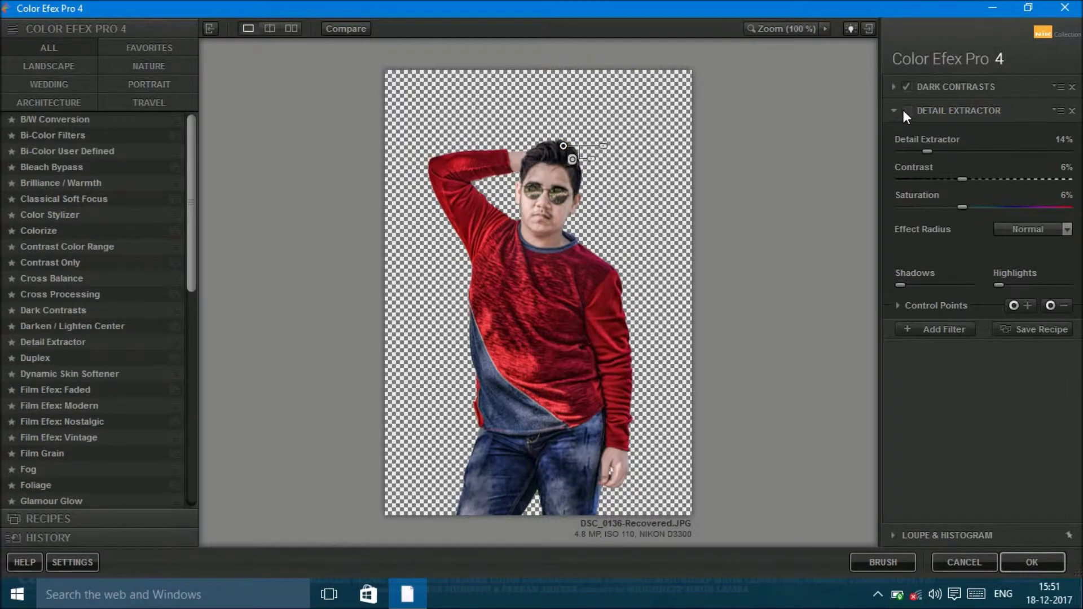
pyautogui.click(905, 111)
pyautogui.click(905, 110)
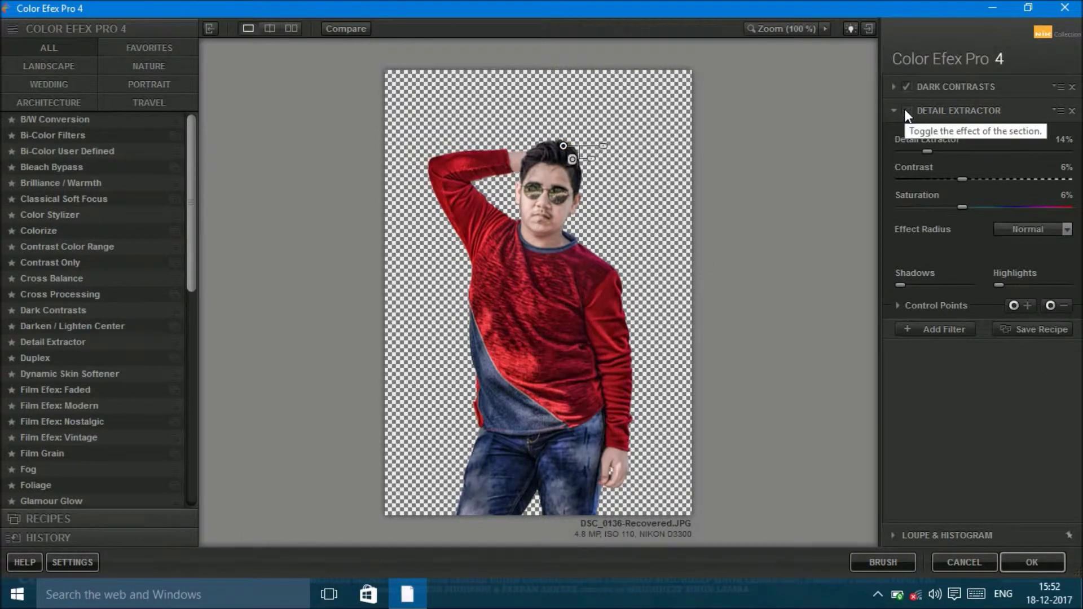
pyautogui.click(905, 110)
pyautogui.click(905, 111)
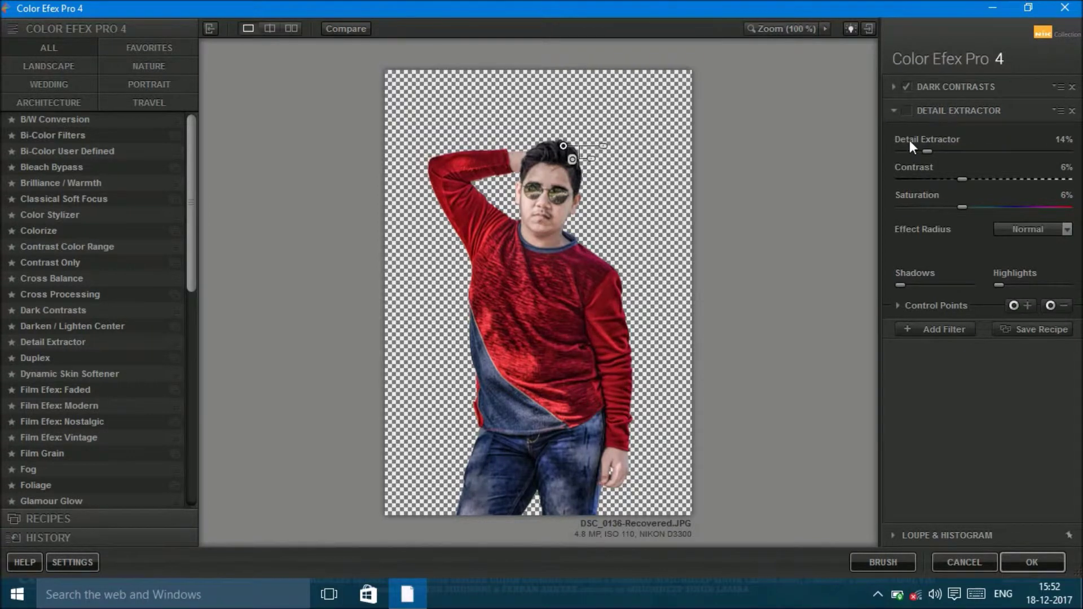
pyautogui.click(1032, 562)
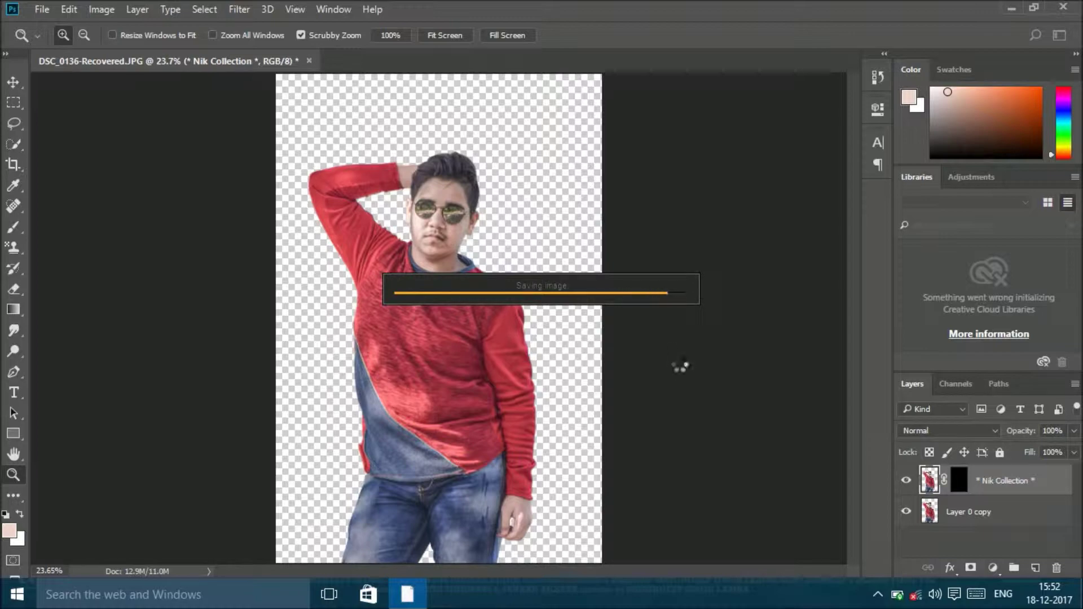
# - Fit the image on screen and compare the result with the effect layer hidden
pyautogui.moveTo(500, 304)
pyautogui.mouseDown()
pyautogui.moveTo(487, 325)
pyautogui.moveTo(573, 266)
pyautogui.mouseUp()
pyautogui.rightClick(406, 203)
pyautogui.click(428, 210)
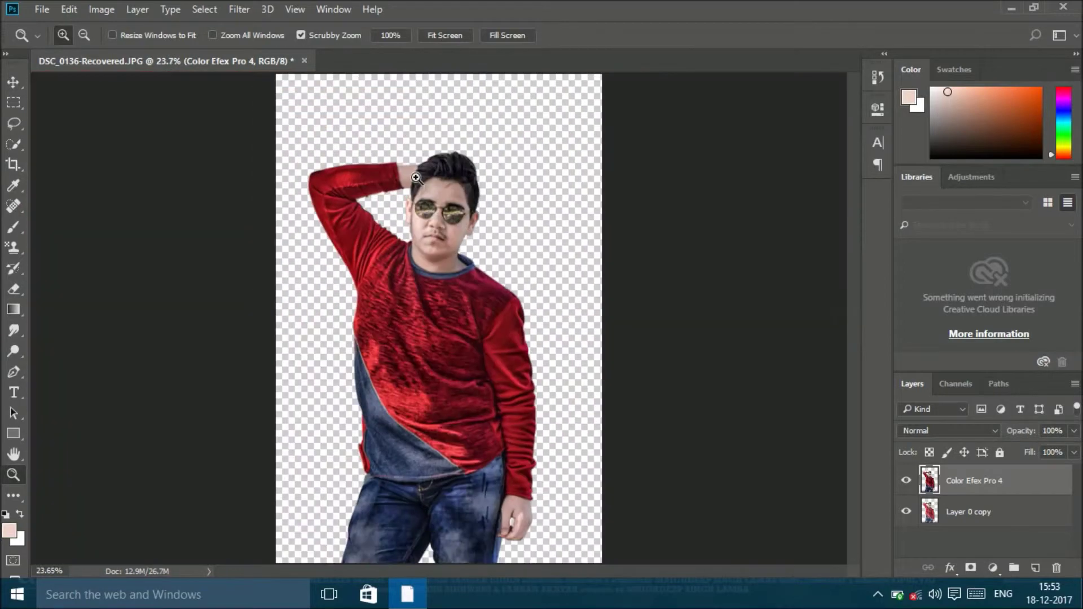
pyautogui.click(906, 481)
pyautogui.click(906, 481)
pyautogui.rightClick(454, 291)
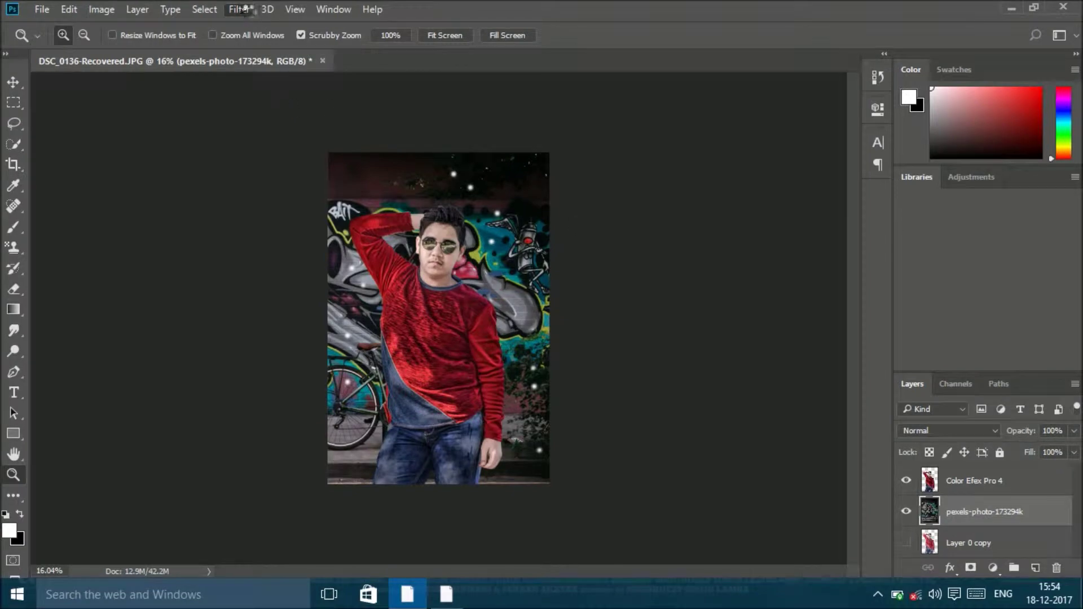
# - Grade the graffiti background in Camera Raw with Clarity +100, Shadows +87 and Blacks +29
pyautogui.hotkey('ctrl', 'shift', 'a')
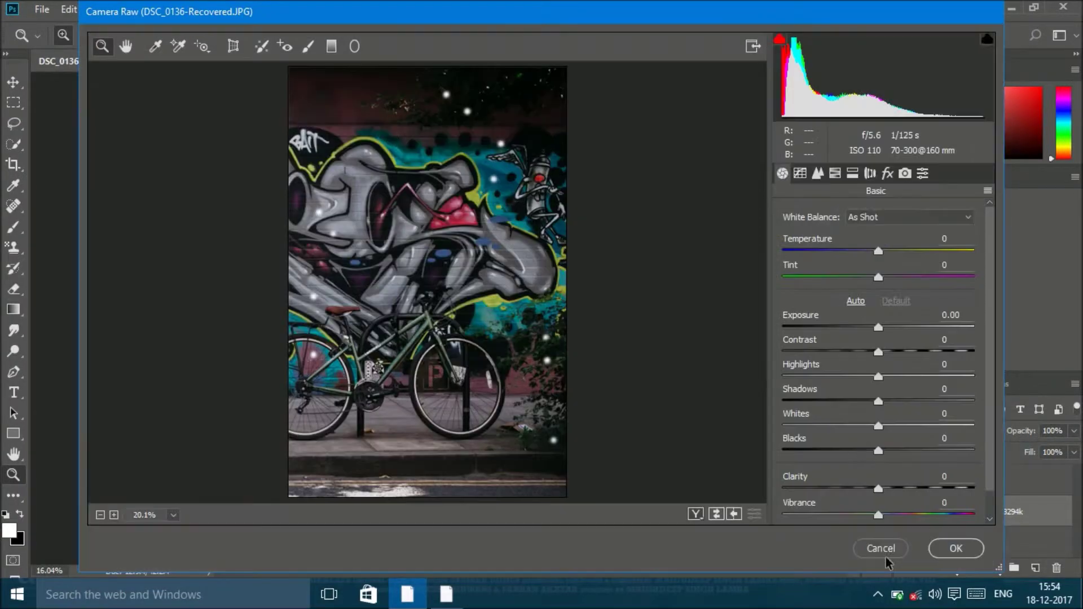
pyautogui.moveTo(879, 489); pyautogui.dragTo(975, 489)
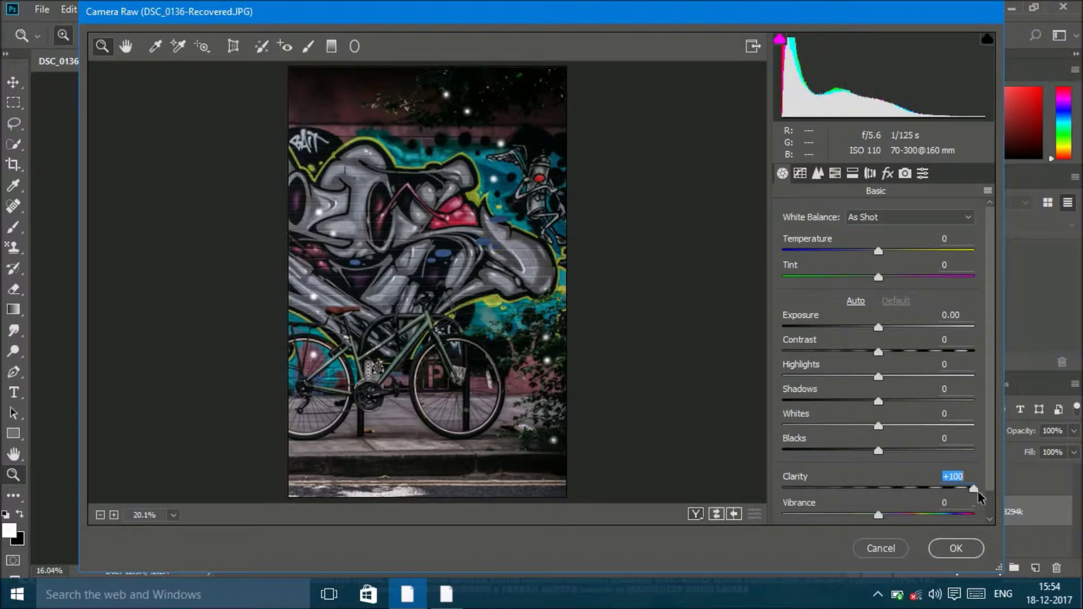
pyautogui.moveTo(887, 397); pyautogui.dragTo(970, 400)
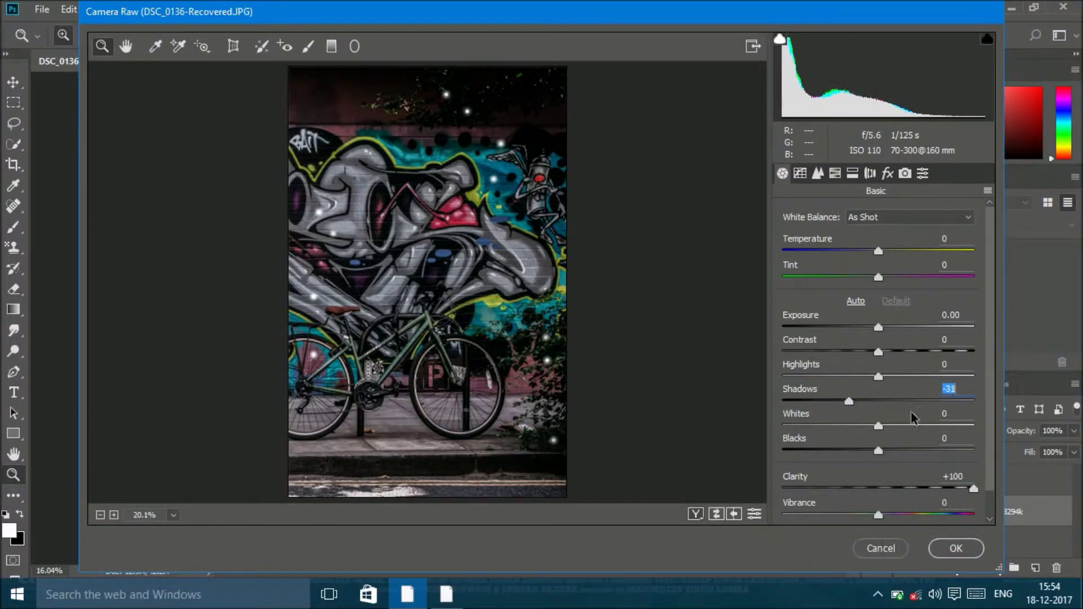
pyautogui.moveTo(879, 451); pyautogui.dragTo(890, 450)
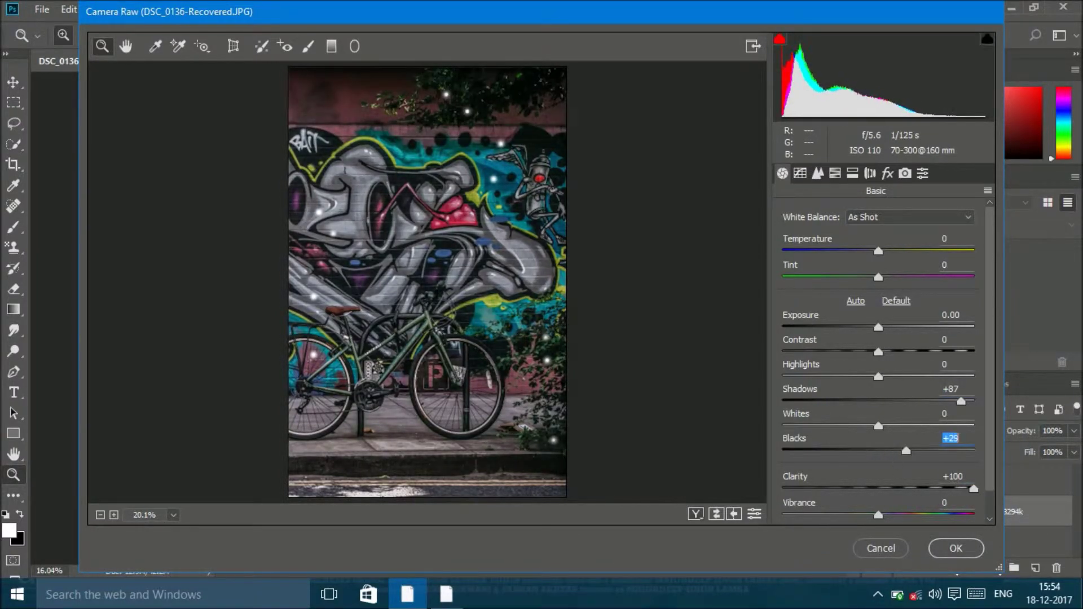
pyautogui.click(956, 548)
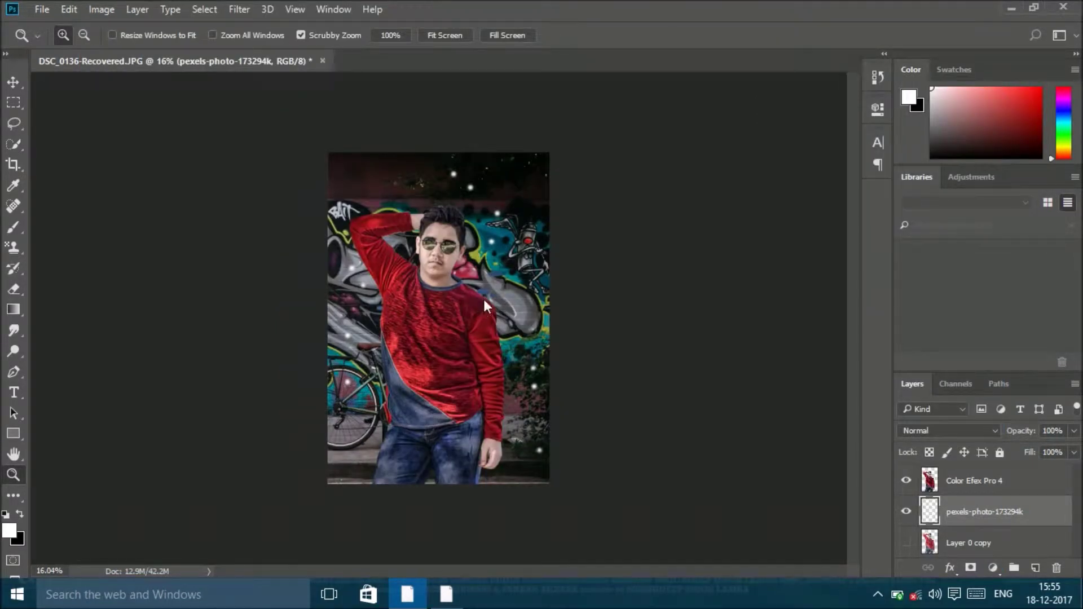
# - Apply a Tilt-Shift blur with the sharp focus band pushed to the image bottom
pyautogui.click(240, 9)
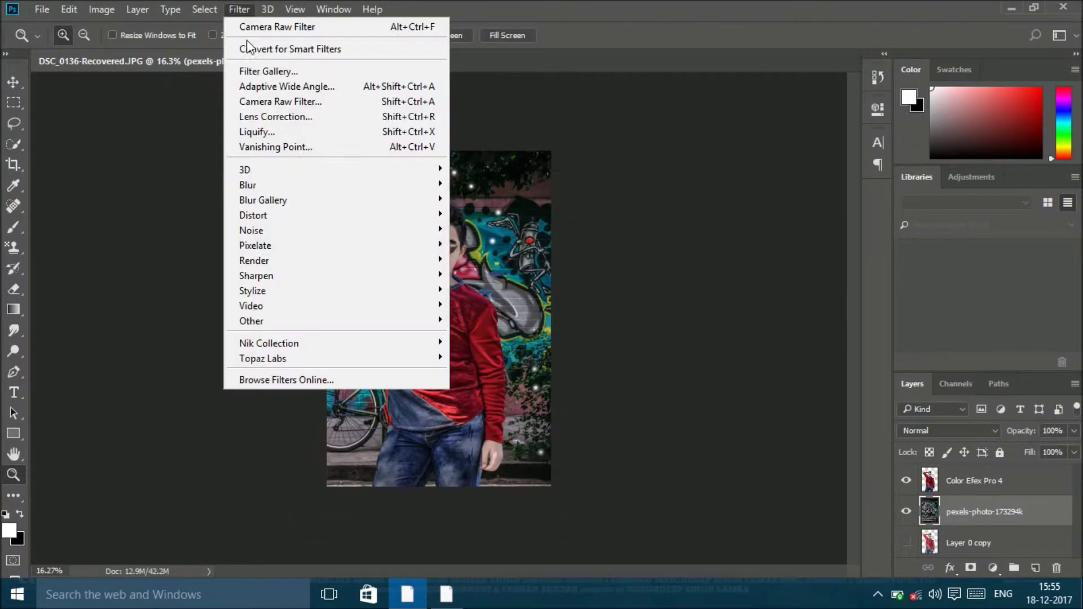
pyautogui.click(462, 231)
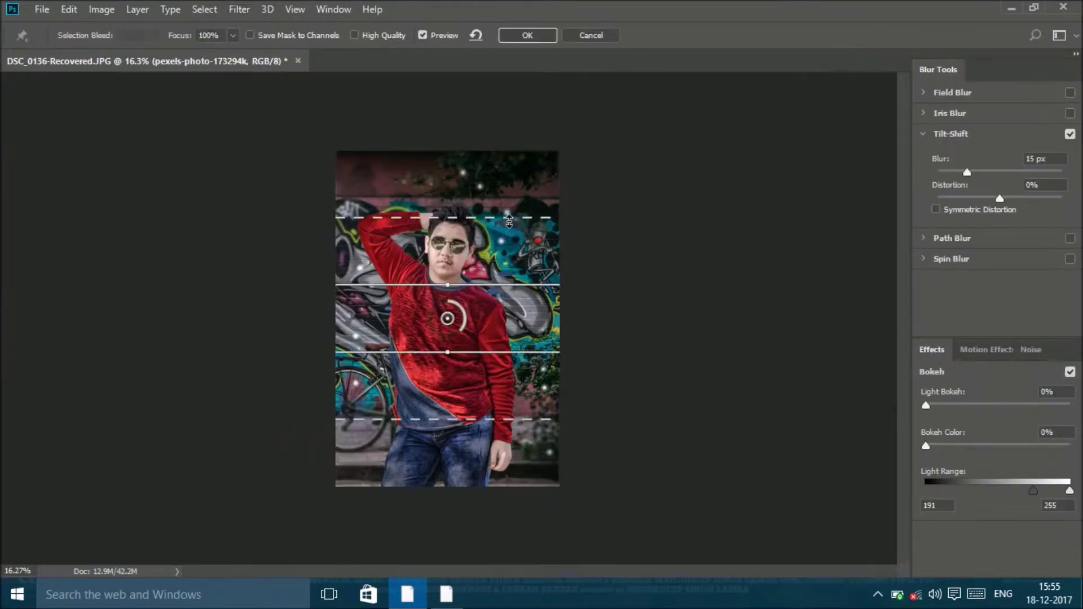
pyautogui.moveTo(511, 353); pyautogui.dragTo(491, 525)
pyautogui.moveTo(448, 353); pyautogui.dragTo(450, 581)
# - Raise the blur amount and Light Bokeh brightness, then apply the blur
pyautogui.moveTo(967, 172); pyautogui.dragTo(978, 172)
pyautogui.moveTo(926, 405); pyautogui.dragTo(966, 405)
pyautogui.click(984, 405)
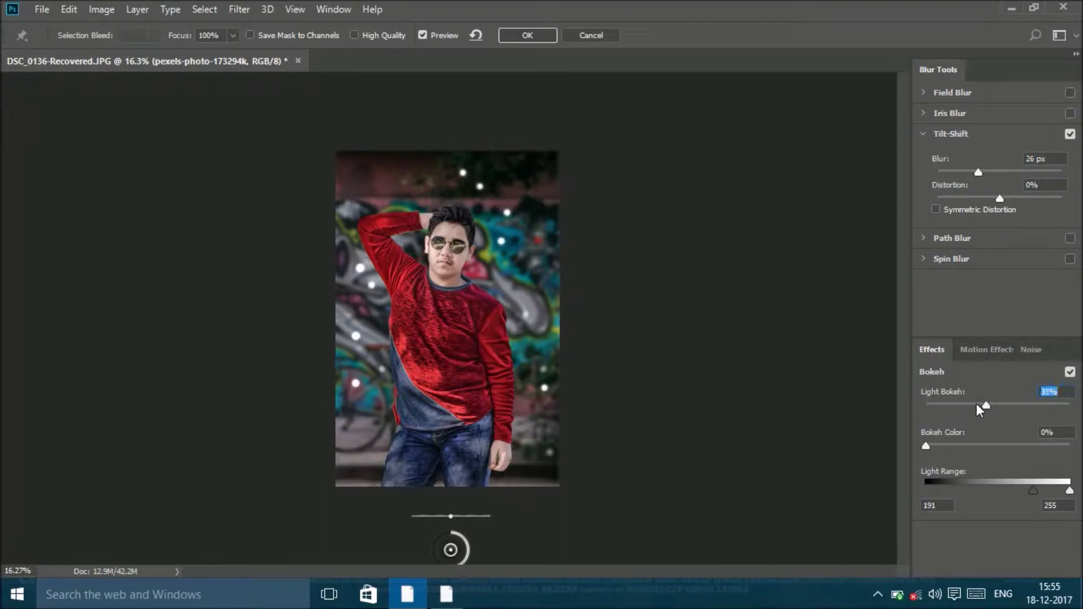
pyautogui.moveTo(998, 172); pyautogui.dragTo(994, 172)
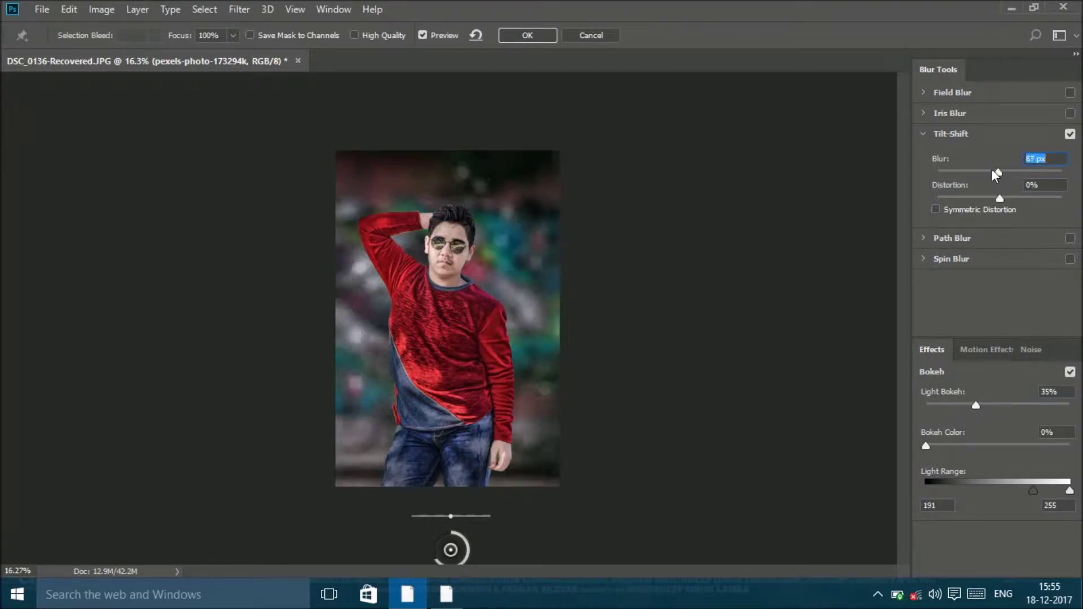
pyautogui.click(995, 404)
pyautogui.click(990, 404)
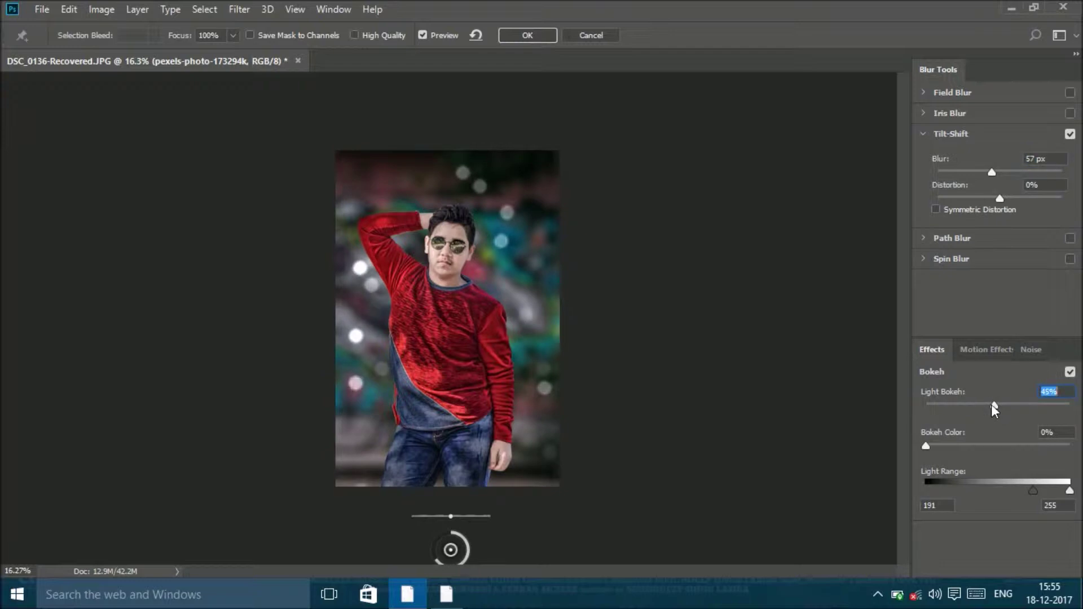
pyautogui.click(989, 403)
pyautogui.click(519, 35)
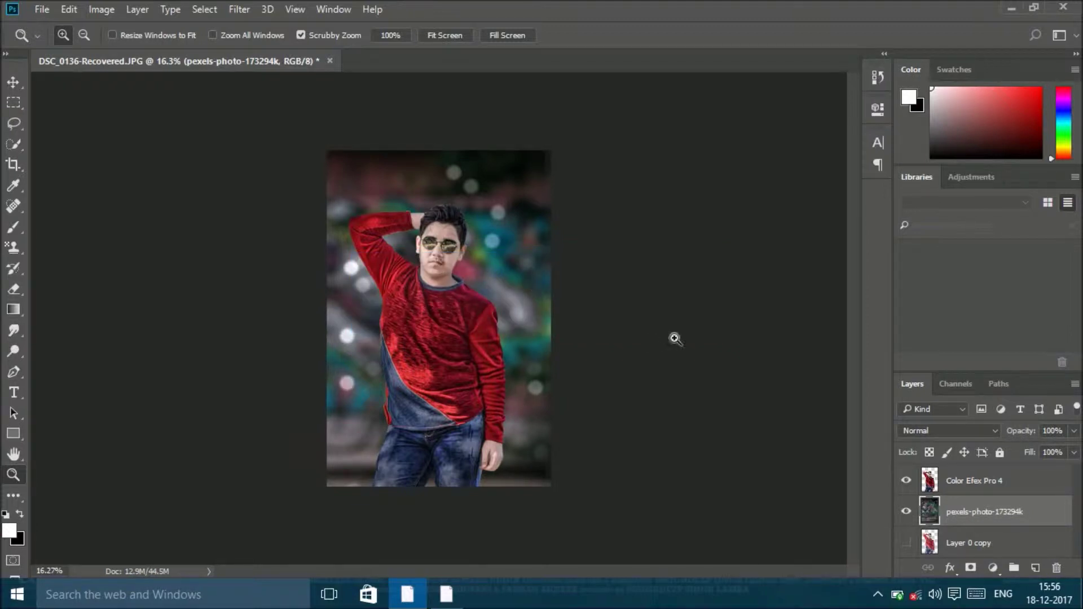
# - Select the Color Efex Pro 4 layer, hide the graffiti background and show Layer 0 copy
pyautogui.moveTo(517, 312)
pyautogui.mouseDown()
pyautogui.moveTo(552, 286)
pyautogui.moveTo(516, 274)
pyautogui.moveTo(654, 317)
pyautogui.mouseUp()
pyautogui.hotkey('ctrl', '0')
pyautogui.click(982, 480)
pyautogui.click(906, 512)
pyautogui.click(906, 542)
pyautogui.click(906, 480)
pyautogui.click(906, 480)
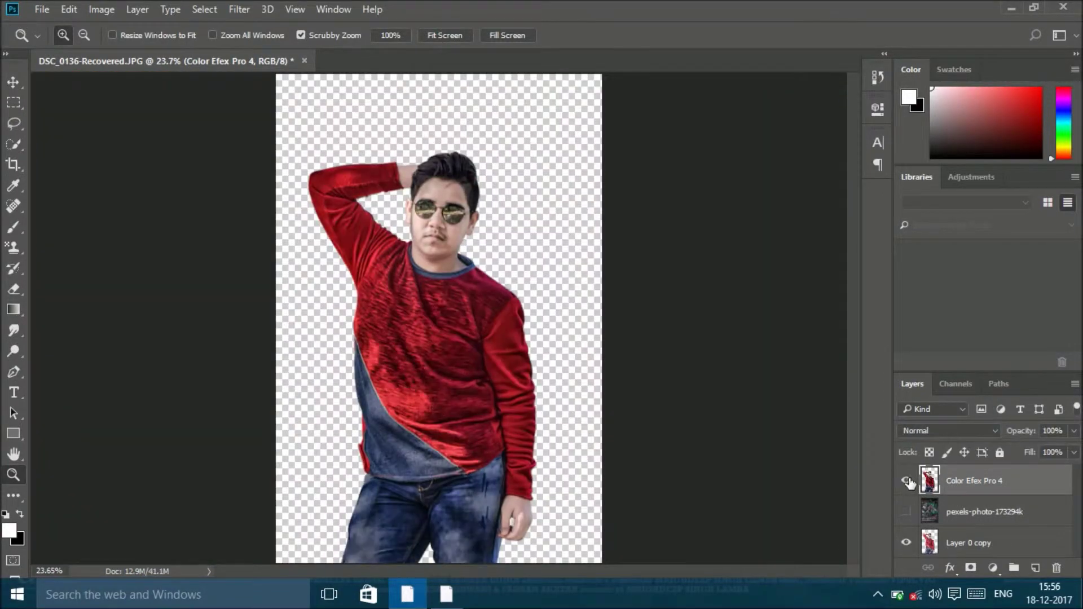
# - Erase the light fringe along the raised sleeve with a tiny eraser, then fit on screen
pyautogui.rightClick(506, 265)
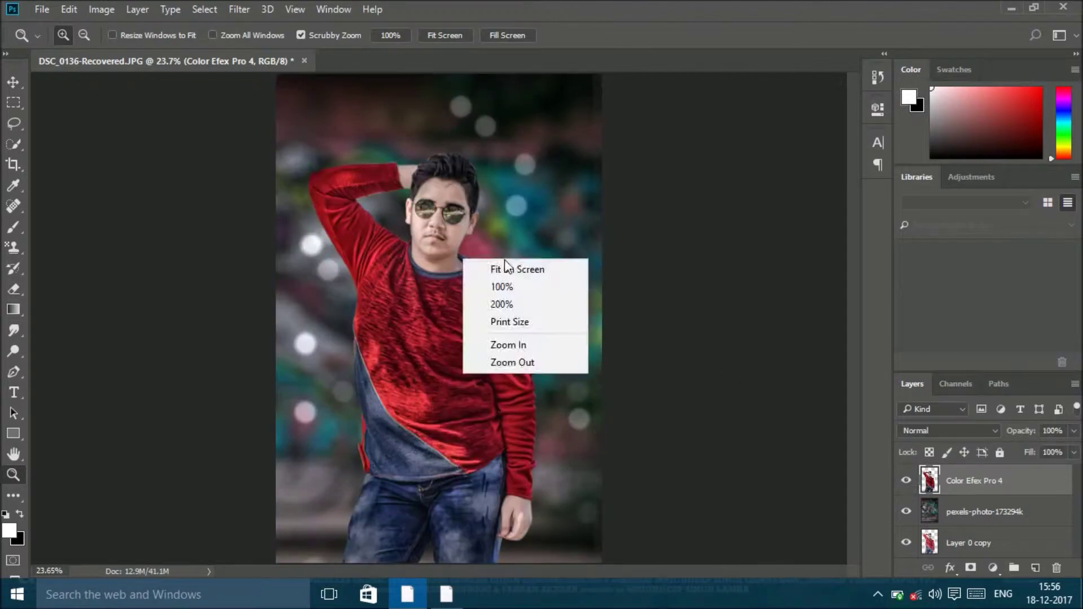
pyautogui.click(377, 192)
pyautogui.moveTo(375, 184); pyautogui.dragTo(420, 201)
pyautogui.press('e')
pyautogui.press('[')
pyautogui.press('[')
pyautogui.press('[')
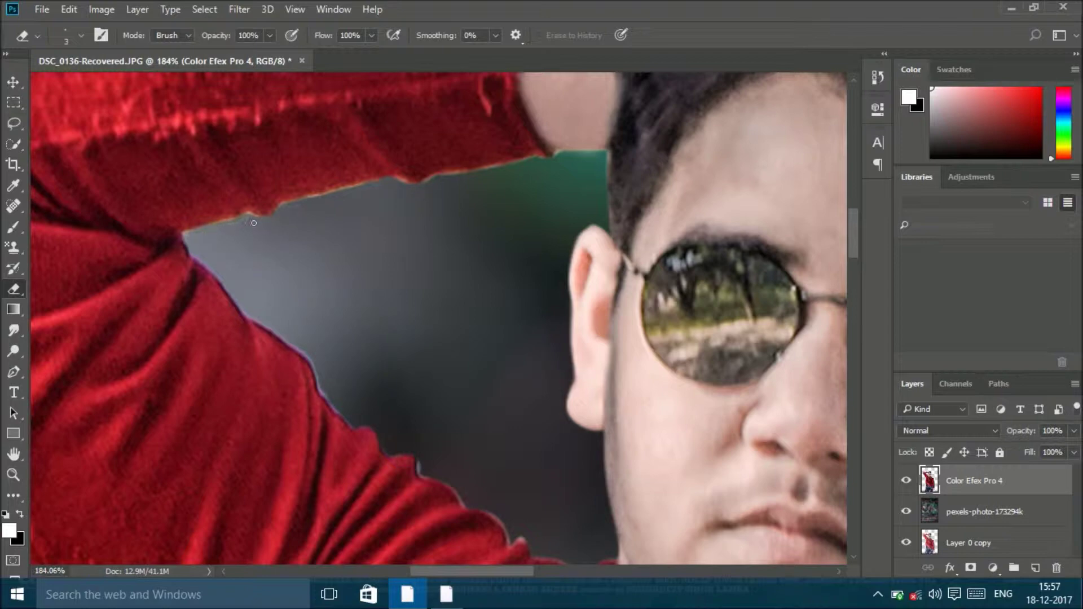
pyautogui.press('z')
pyautogui.rightClick(326, 228)
pyautogui.click(367, 244)
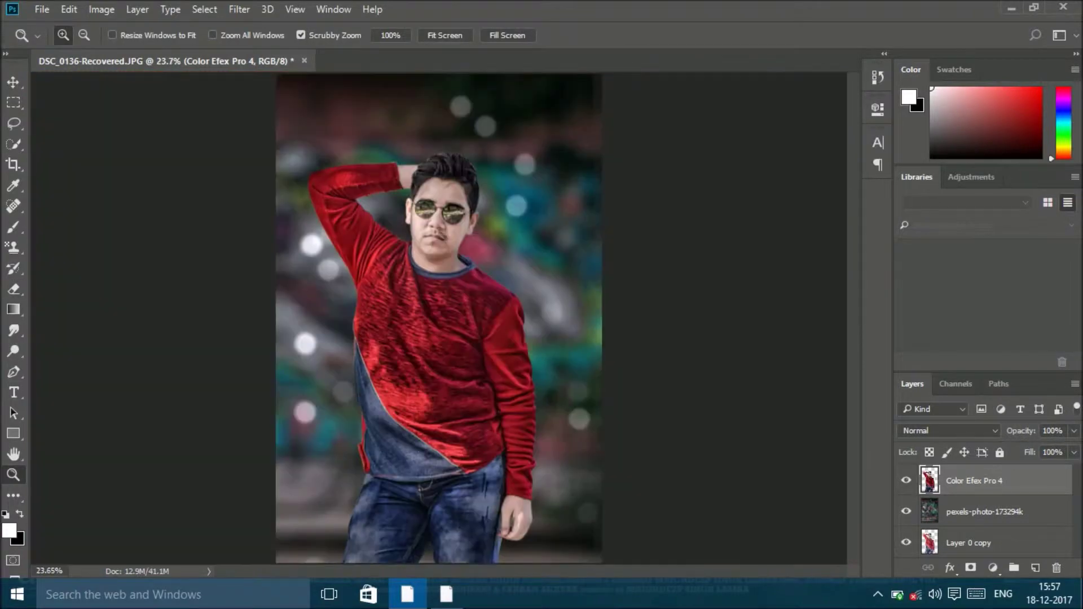
# - Duplicate the Color Efex Pro 4 layer and add Selective Color lowering Black in Reds and Yellows
pyautogui.click(239, 9)
pyautogui.click(991, 493)
pyautogui.hotkey('ctrl', 'j')
pyautogui.click(993, 568)
pyautogui.moveTo(741, 297); pyautogui.dragTo(667, 297)
pyautogui.click(734, 173)
pyautogui.click(736, 202)
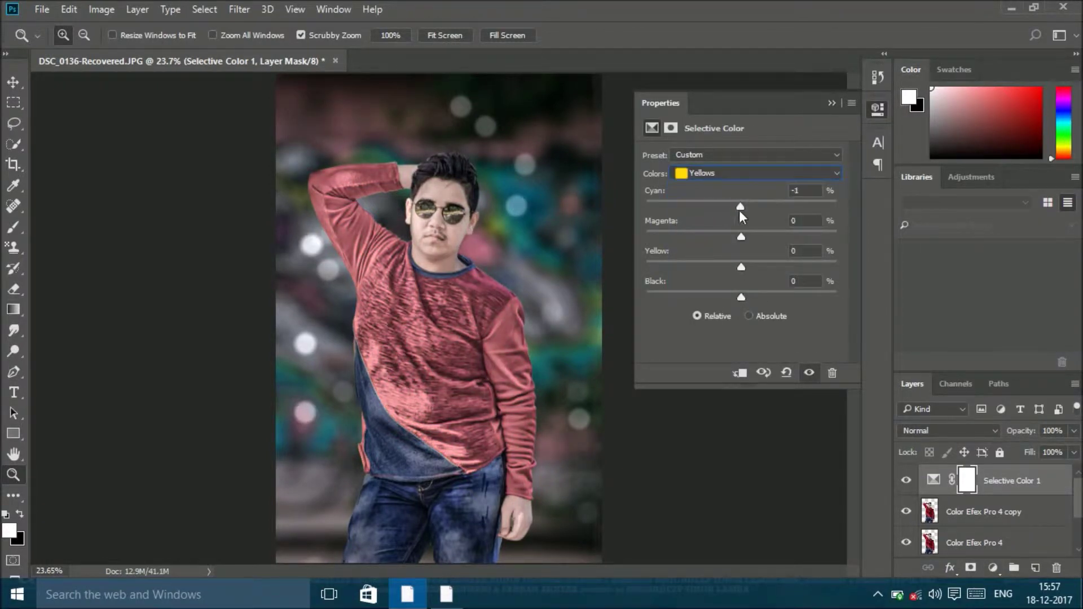
pyautogui.moveTo(670, 291); pyautogui.dragTo(657, 297)
pyautogui.click(833, 104)
# - Merge the adjustment down, move Color Efex Pro 4 above its copy, and set a 50 px eraser
pyautogui.rightClick(992, 487)
pyautogui.click(737, 535)
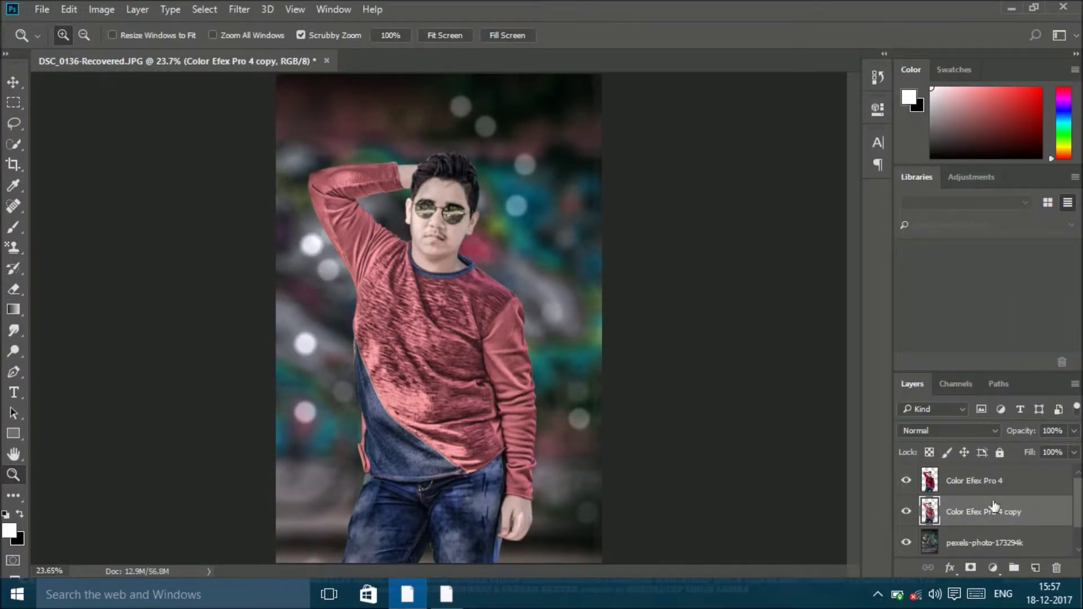
pyautogui.moveTo(992, 502); pyautogui.dragTo(991, 474)
pyautogui.click(449, 183)
pyautogui.press('e')
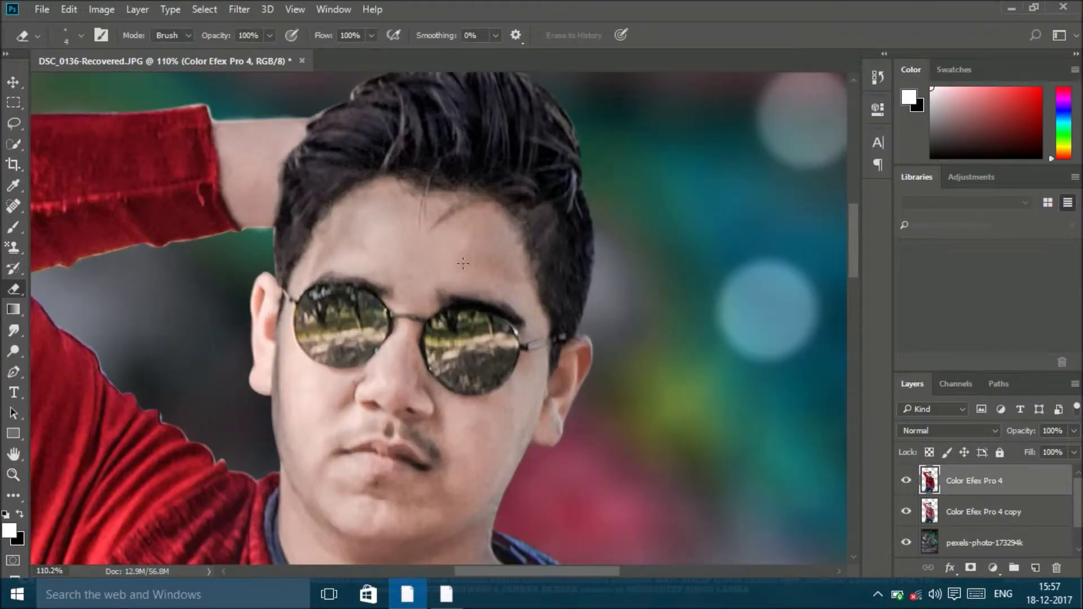
pyautogui.rightClick(395, 234)
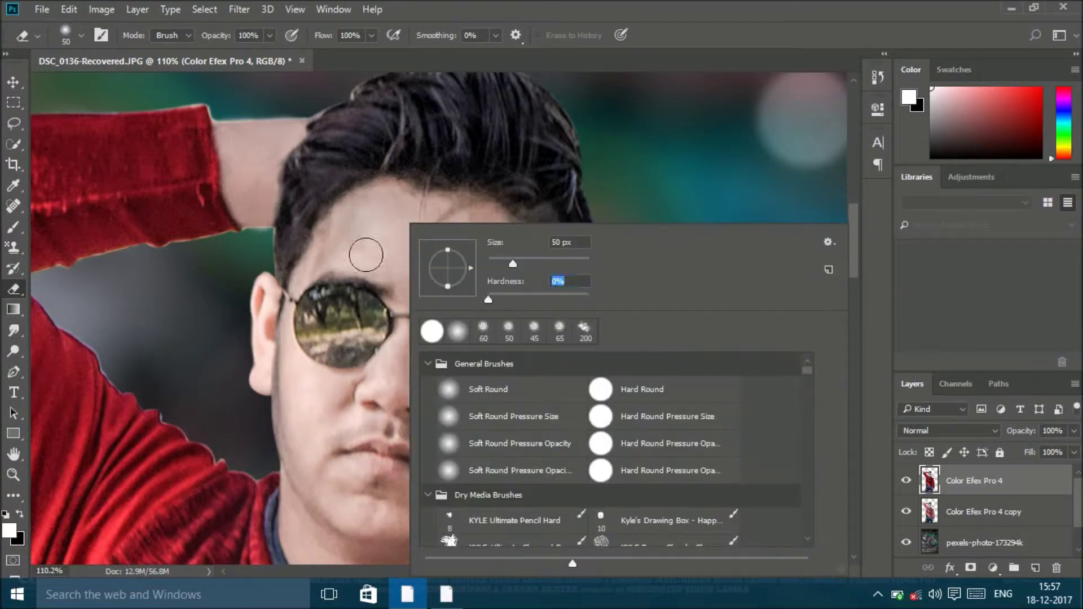
pyautogui.press(']')
pyautogui.press('Return')
# - Erase the top layer over the forehead, cheek, chin, jaw and ear to lighten the skin
pyautogui.moveTo(456, 304); pyautogui.dragTo(466, 461)
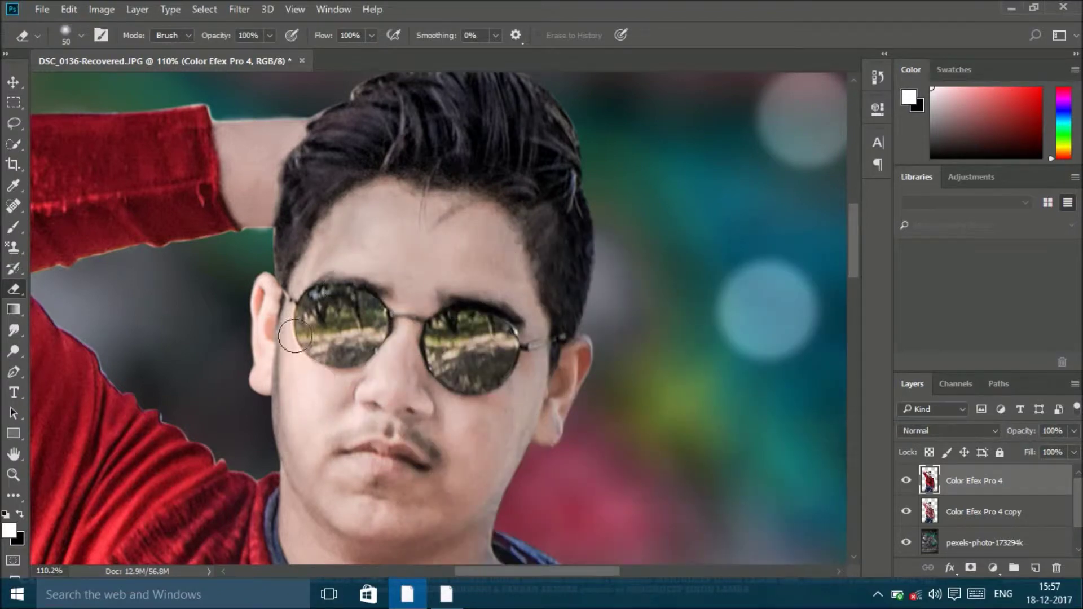
pyautogui.moveTo(465, 461); pyautogui.dragTo(541, 410)
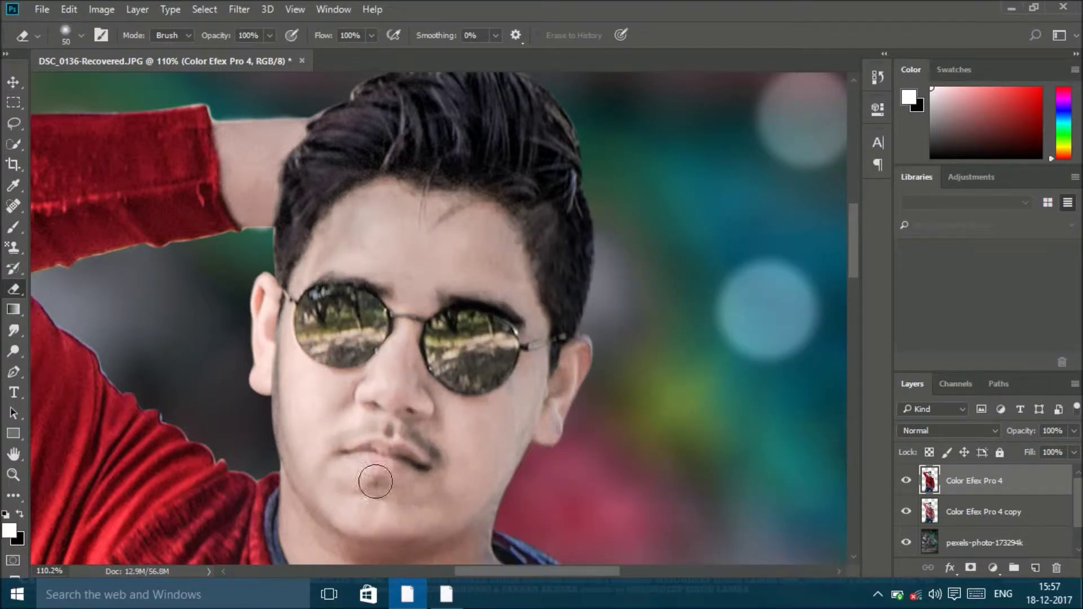
pyautogui.moveTo(283, 321)
pyautogui.mouseDown()
pyautogui.moveTo(431, 416)
pyautogui.moveTo(337, 281)
pyautogui.mouseUp()
pyautogui.moveTo(266, 221); pyautogui.dragTo(259, 150)
pyautogui.scroll(-5, 259, 150)
pyautogui.moveTo(357, 411)
pyautogui.mouseDown()
pyautogui.moveTo(520, 431)
pyautogui.moveTo(522, 408)
pyautogui.mouseUp()
# - Zoom in on the hand and erase around it to lighten its skin
pyautogui.press('z')
pyautogui.rightClick(484, 258)
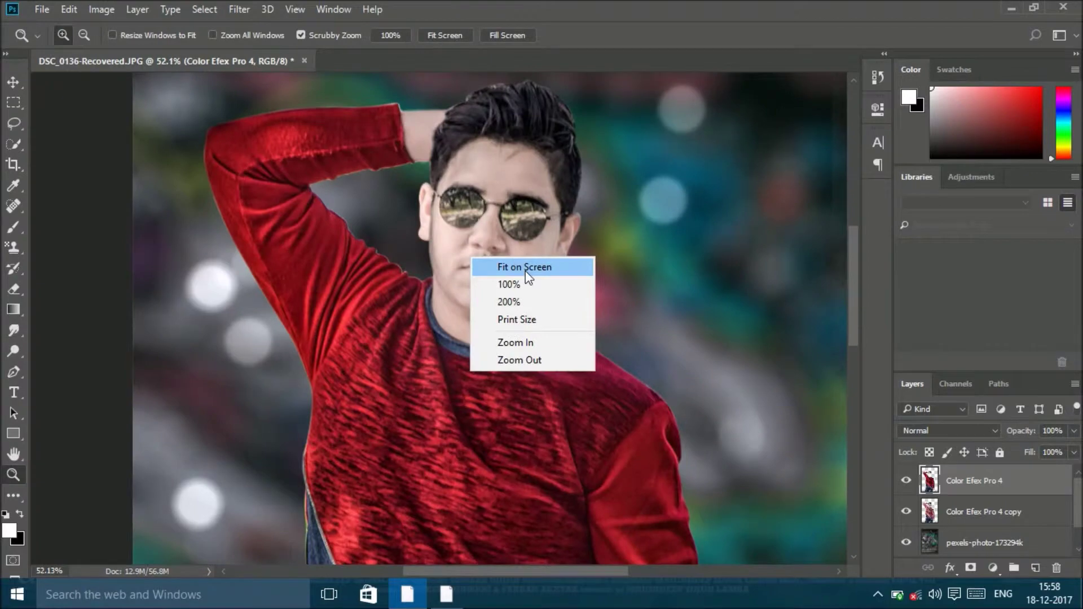
pyautogui.click(493, 363)
pyautogui.moveTo(508, 297); pyautogui.dragTo(590, 438)
pyautogui.scroll(3, 590, 439)
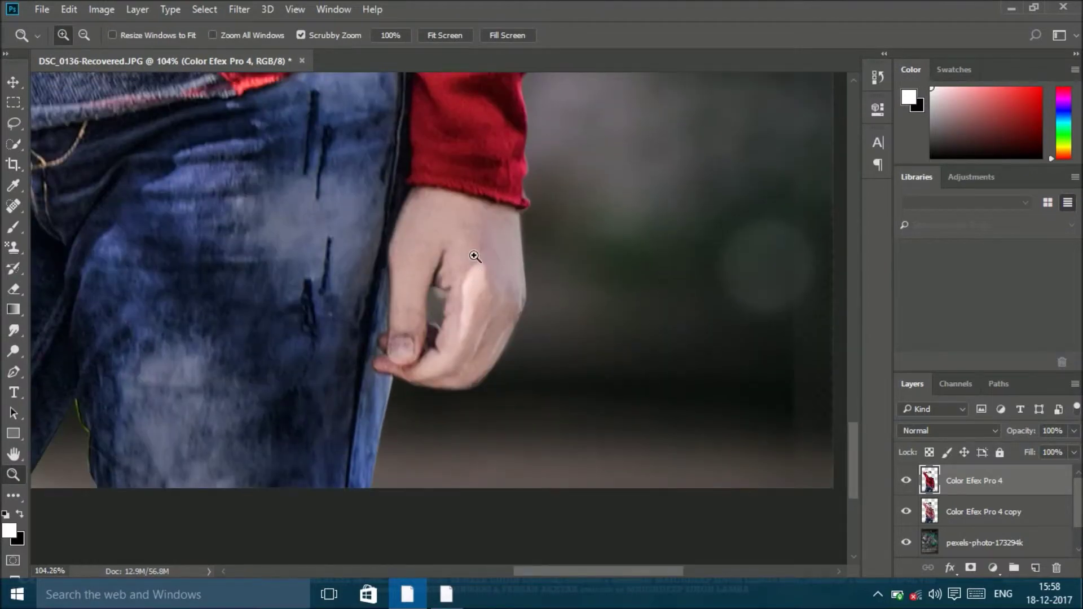
pyautogui.press('e')
pyautogui.moveTo(464, 363)
pyautogui.mouseDown()
pyautogui.moveTo(467, 327)
pyautogui.moveTo(474, 351)
pyautogui.mouseUp()
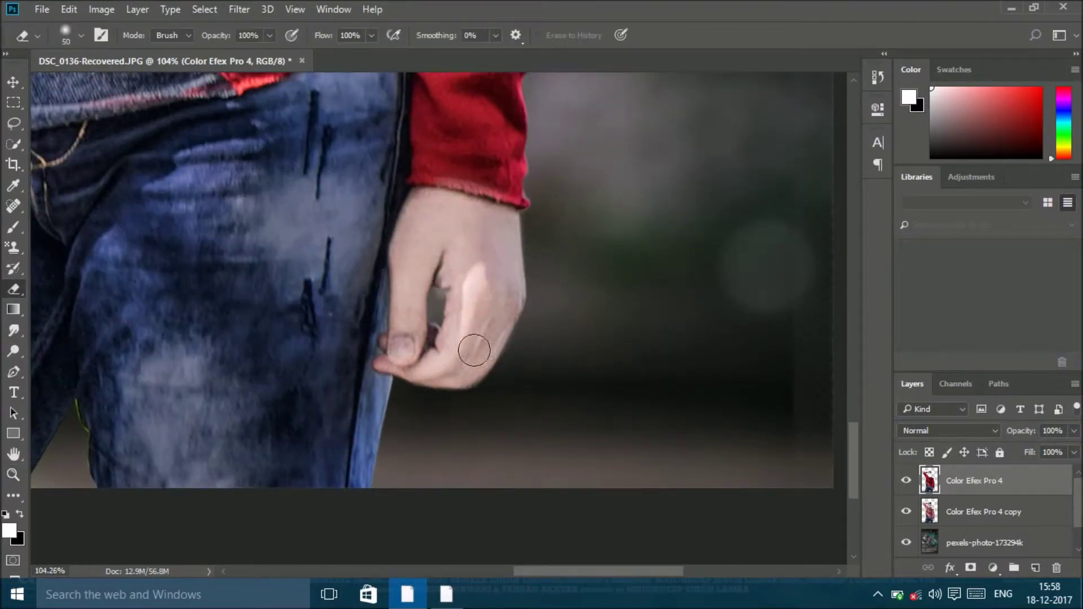
pyautogui.press('z')
pyautogui.scroll(-3, 590, 359)
pyautogui.scroll(-2, 590, 358)
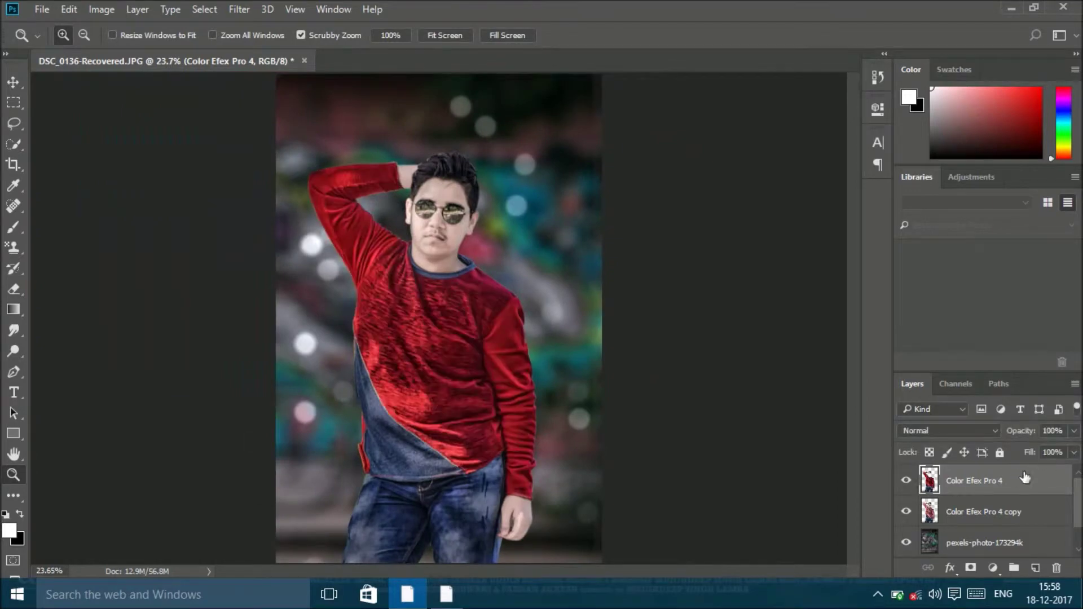
# - Merge the top layer down and in Camera Raw raise Clarity, Shadows and Contrast, lowering Blacks
pyautogui.rightClick(995, 493)
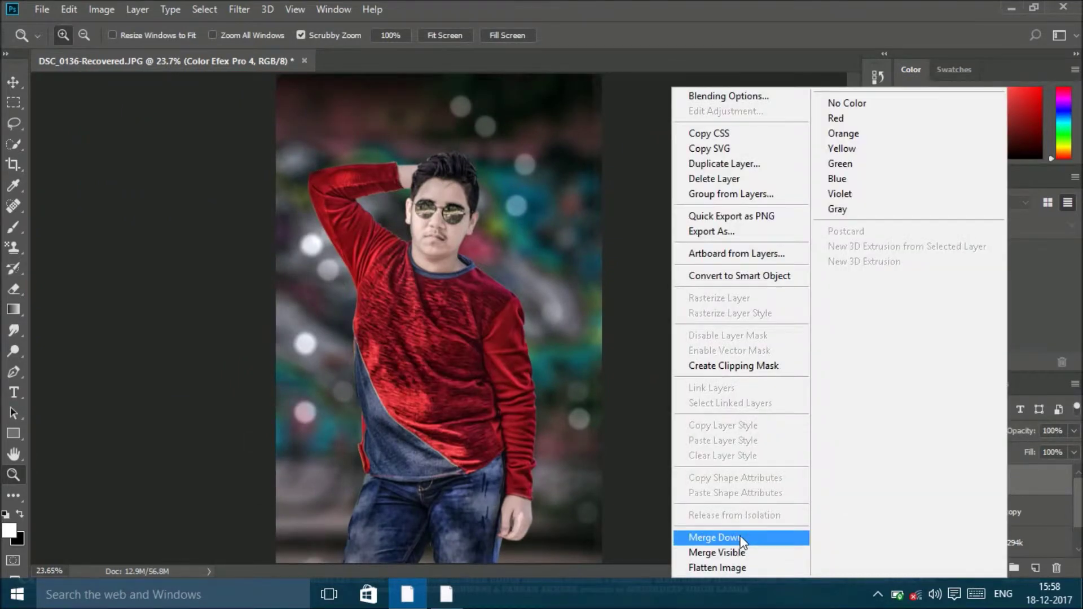
pyautogui.click(700, 539)
pyautogui.click(239, 9)
pyautogui.click(265, 104)
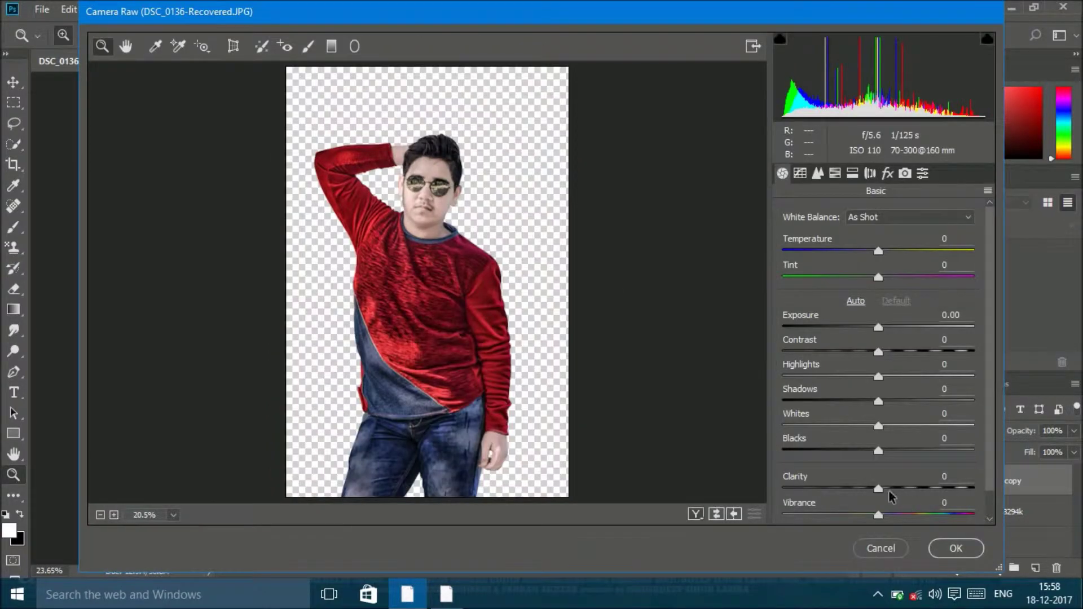
pyautogui.moveTo(890, 490); pyautogui.dragTo(954, 489)
pyautogui.moveTo(878, 451); pyautogui.dragTo(849, 450)
pyautogui.moveTo(878, 402); pyautogui.dragTo(941, 408)
pyautogui.moveTo(849, 450); pyautogui.dragTo(839, 450)
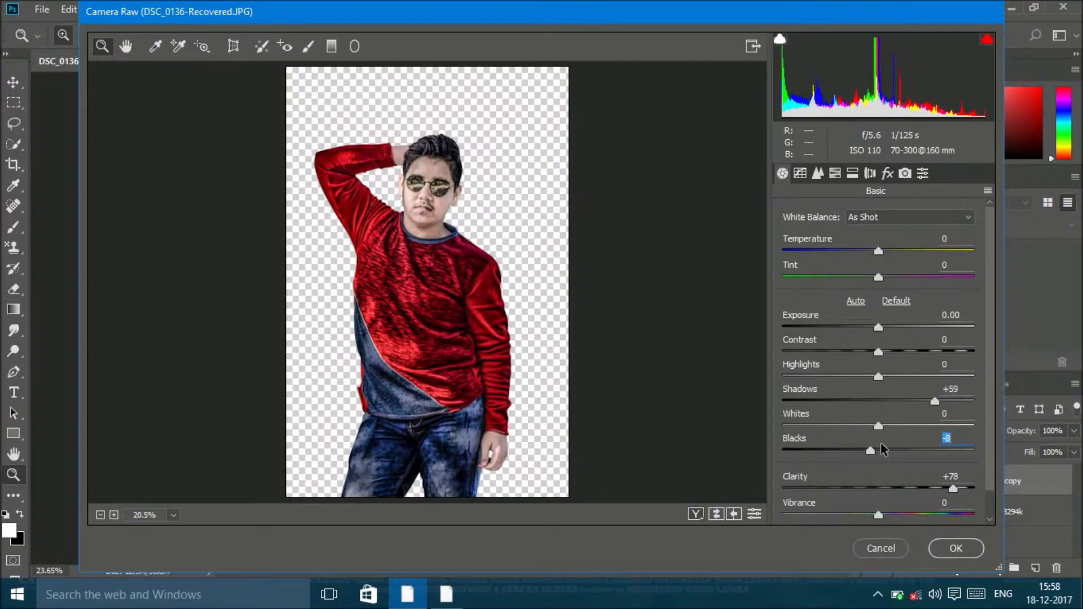
pyautogui.moveTo(883, 357); pyautogui.dragTo(900, 352)
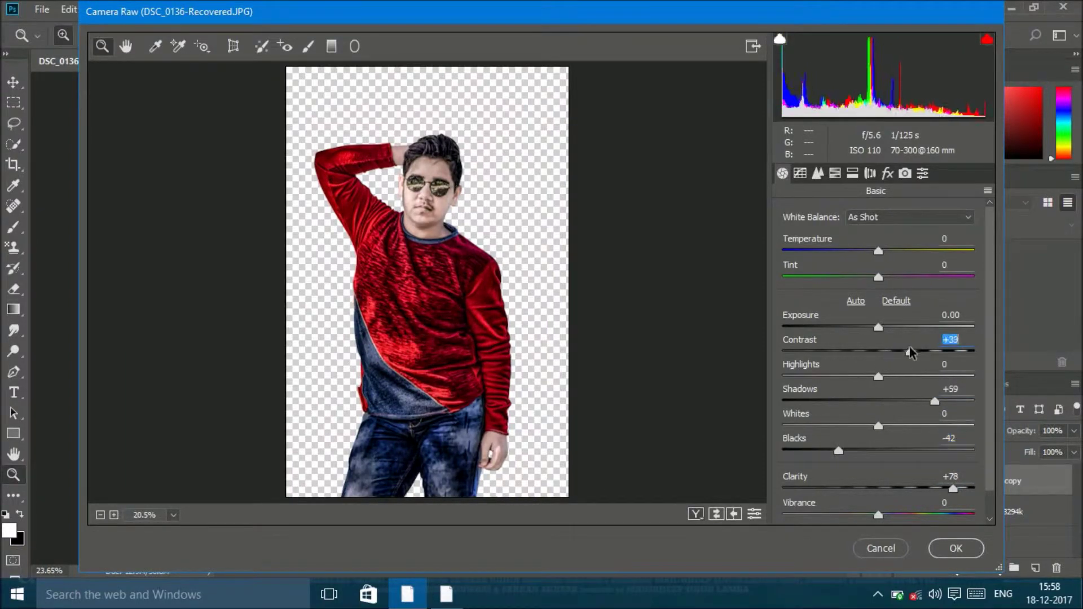
pyautogui.moveTo(953, 489); pyautogui.dragTo(974, 488)
# - Boost orange saturation and luminance, max yellow saturation, shift yellow hue toward orange, and apply
pyautogui.click(835, 173)
pyautogui.click(840, 240)
pyautogui.moveTo(883, 323)
pyautogui.mouseDown()
pyautogui.moveTo(934, 324)
pyautogui.moveTo(866, 324)
pyautogui.moveTo(991, 365)
pyautogui.mouseUp()
pyautogui.click(901, 240)
pyautogui.click(840, 239)
pyautogui.click(790, 240)
pyautogui.moveTo(883, 350)
pyautogui.mouseDown()
pyautogui.moveTo(959, 354)
pyautogui.moveTo(774, 354)
pyautogui.mouseUp()
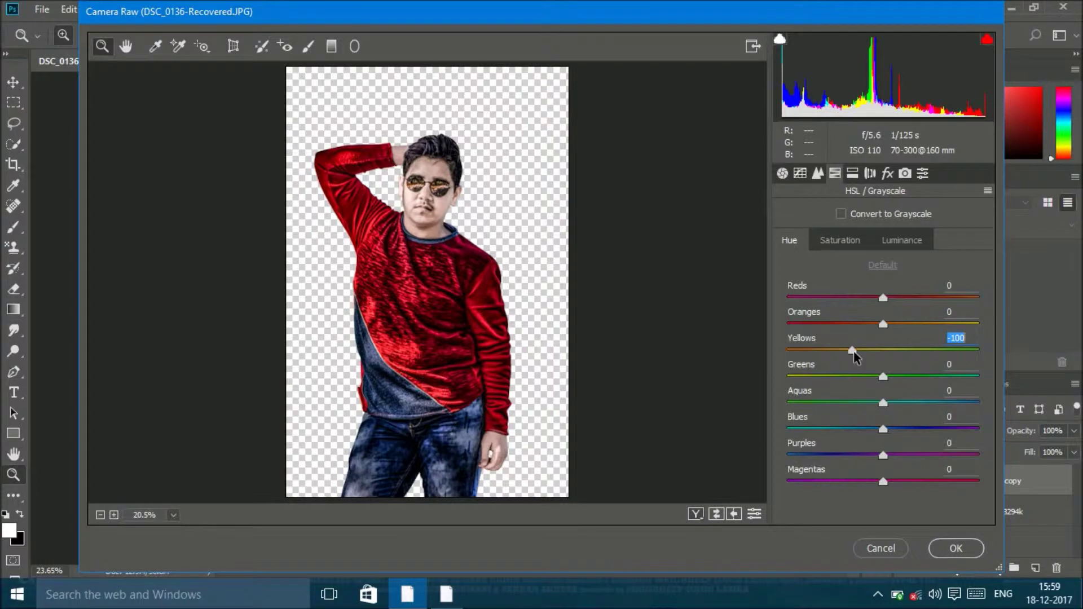
pyautogui.click(956, 549)
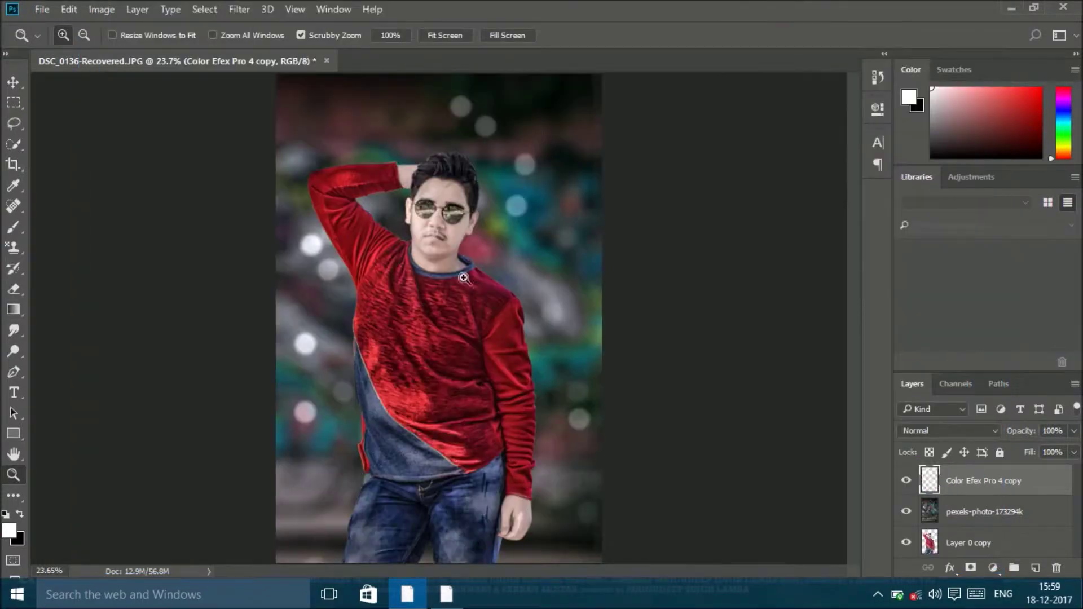
# - Apply Reduce Noise at Strength 7, checking the preview on the face, sleeve and sweater
pyautogui.moveTo(463, 277); pyautogui.dragTo(598, 285)
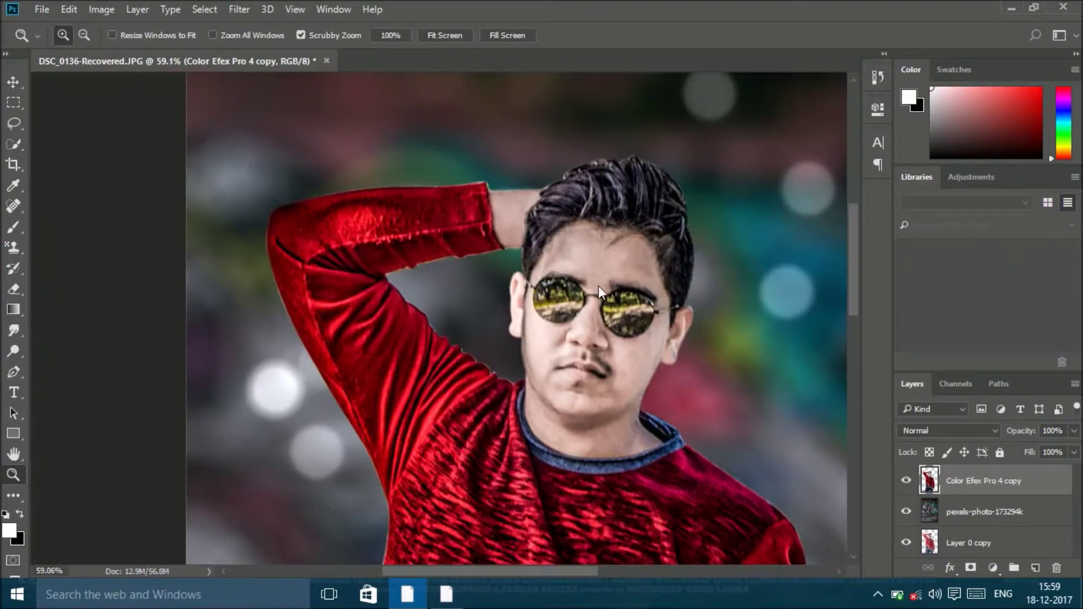
pyautogui.hotkey('ctrl', '0')
pyautogui.click(239, 9)
pyautogui.click(513, 285)
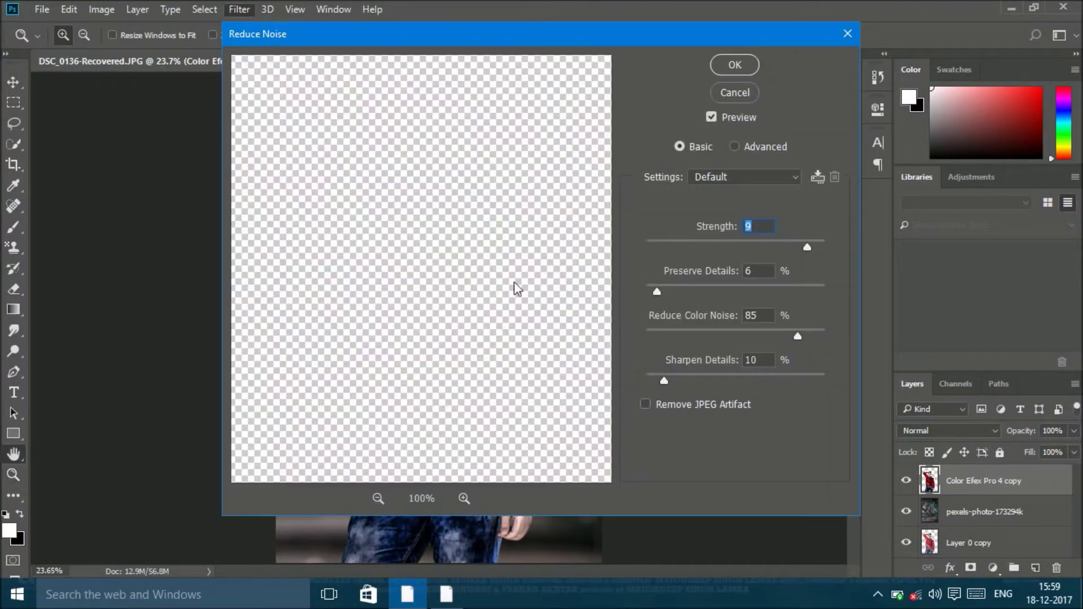
pyautogui.moveTo(431, 179)
pyautogui.mouseDown()
pyautogui.moveTo(426, 237)
pyautogui.moveTo(537, 380)
pyautogui.moveTo(465, 346)
pyautogui.moveTo(445, 352)
pyautogui.mouseUp()
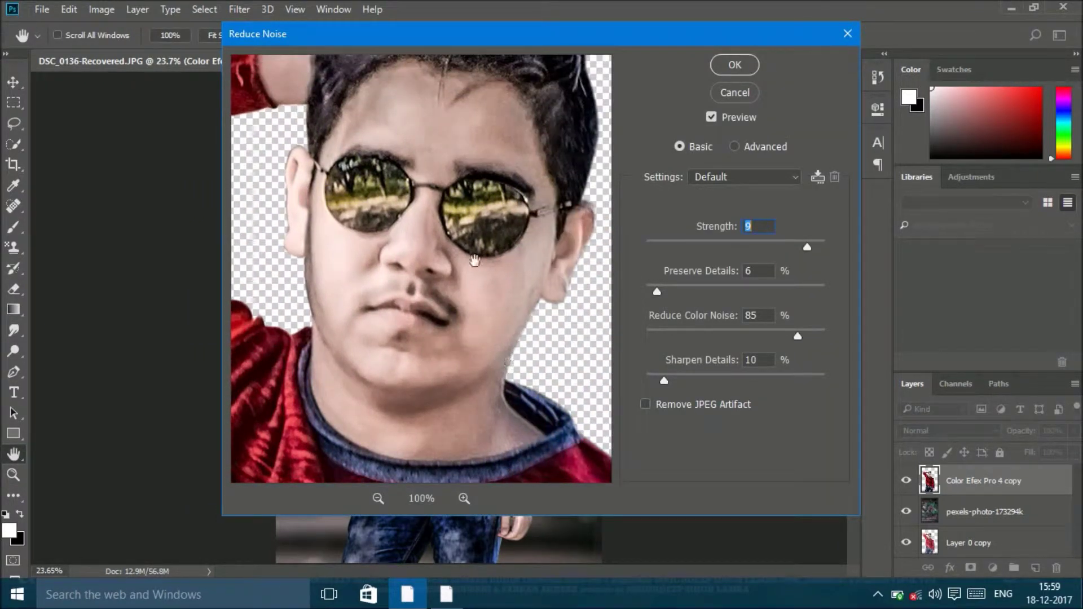
pyautogui.moveTo(481, 285); pyautogui.dragTo(647, 280)
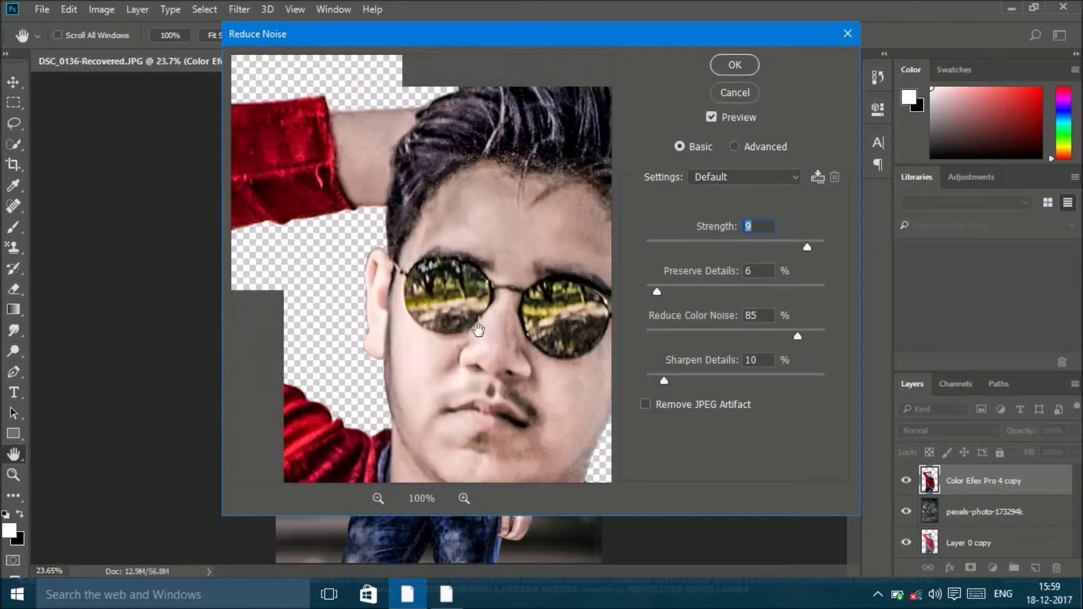
pyautogui.press('Down')
pyautogui.press('Down')
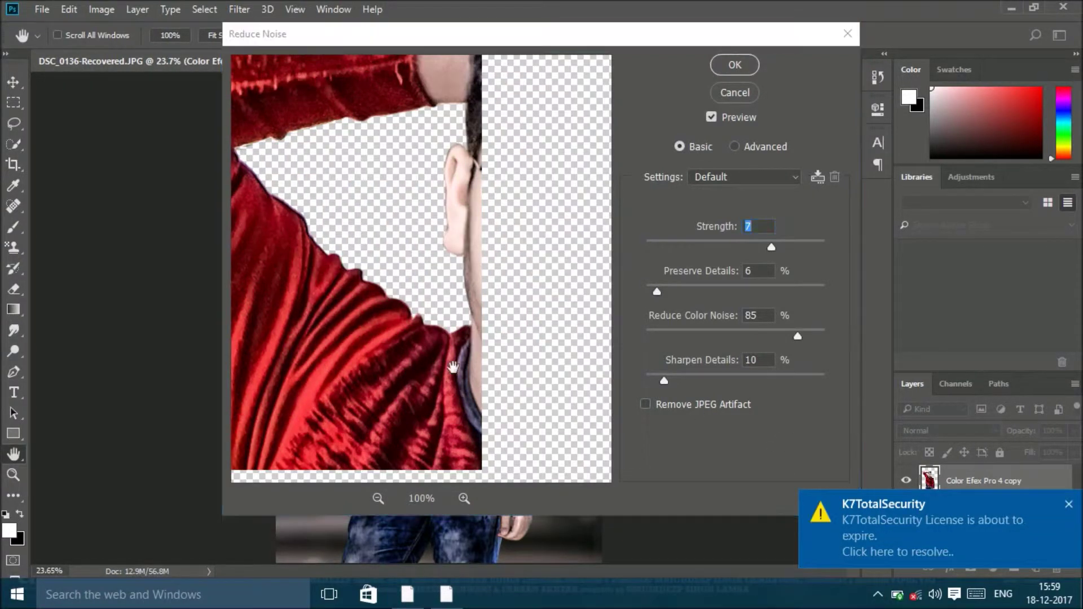
pyautogui.moveTo(485, 446); pyautogui.dragTo(500, 341)
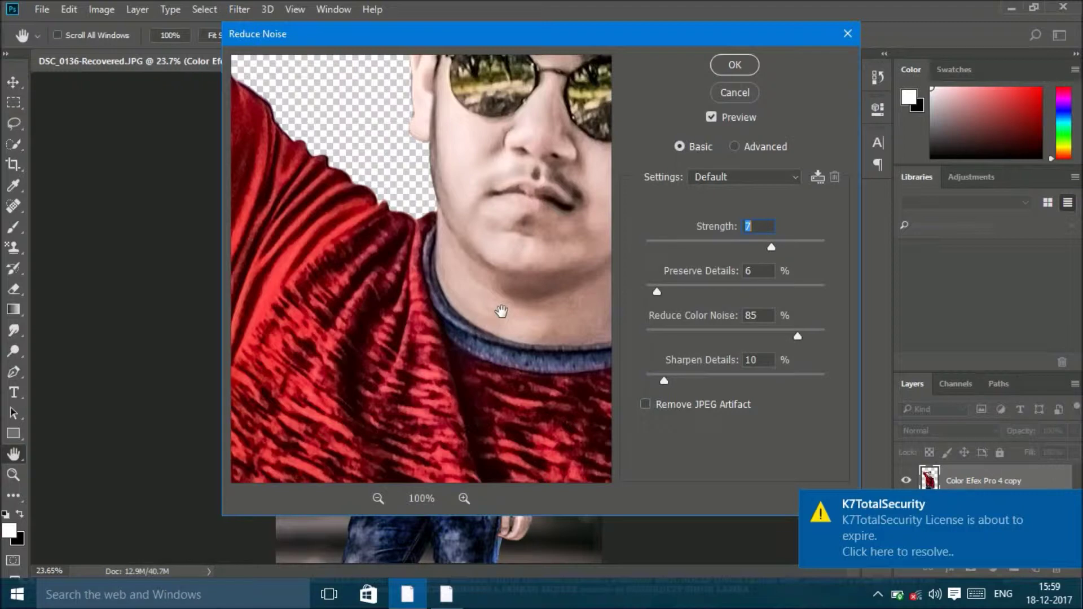
pyautogui.moveTo(432, 320); pyautogui.dragTo(470, 288)
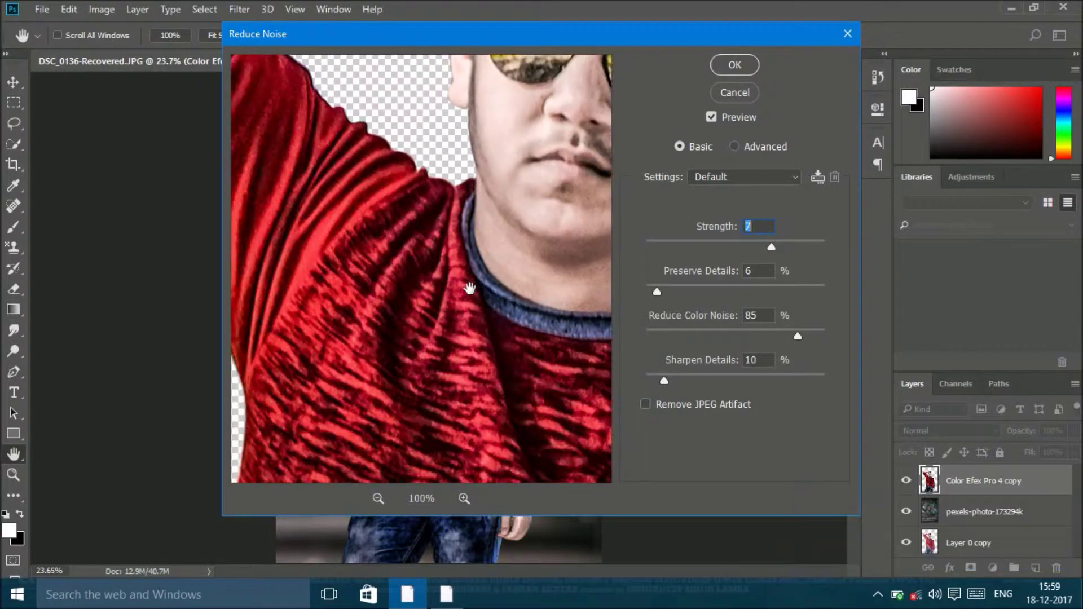
pyautogui.click(733, 68)
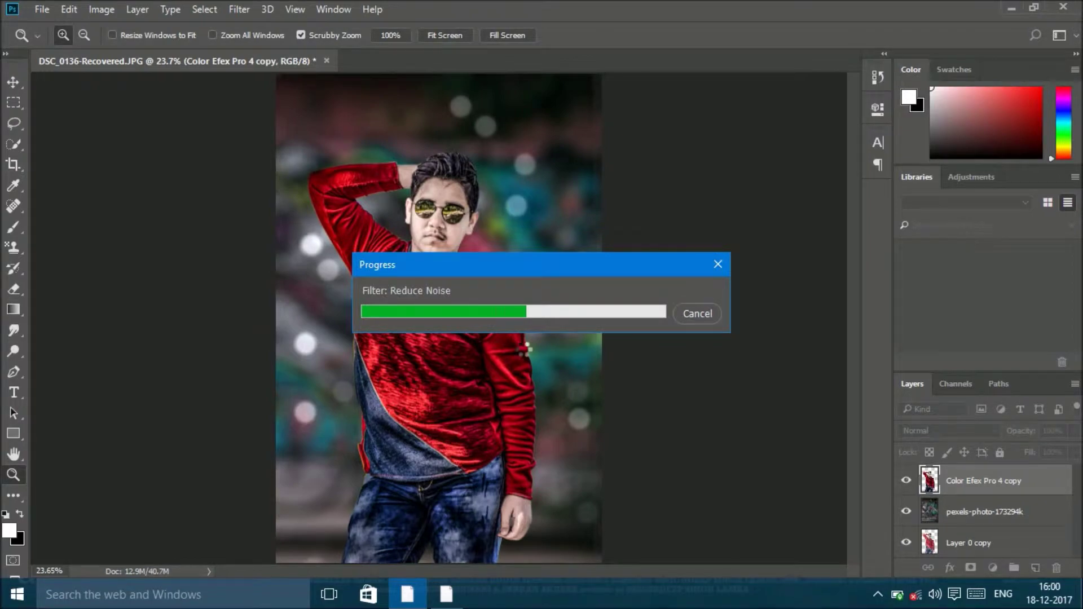
# - Smudge the skin along the forehead hairline, chin and beside the nose with a small brush
pyautogui.moveTo(452, 189)
pyautogui.mouseDown()
pyautogui.moveTo(522, 254)
pyautogui.moveTo(479, 222)
pyautogui.mouseUp()
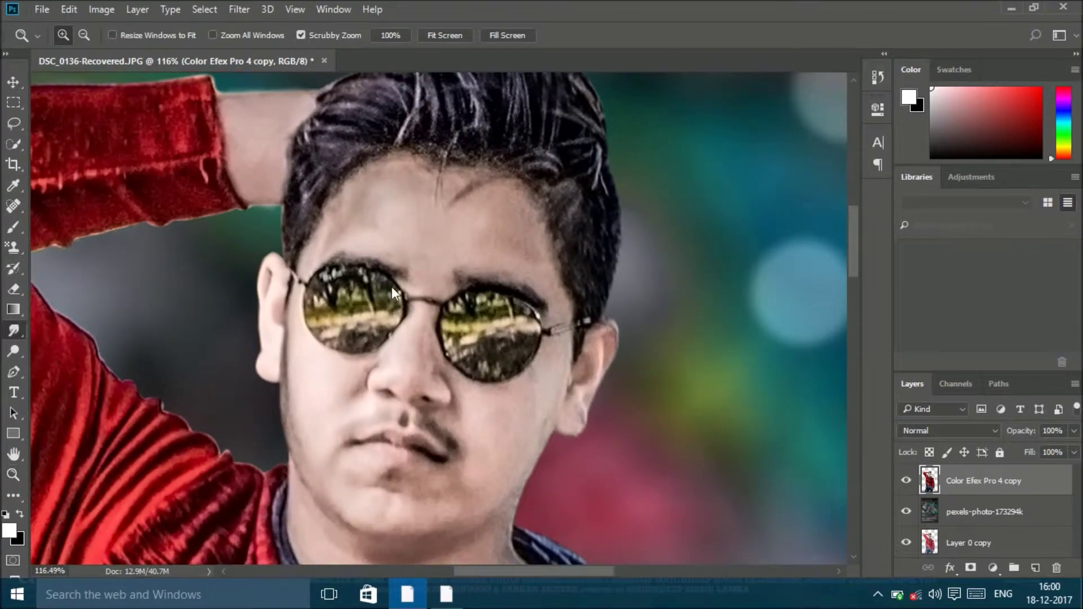
pyautogui.click(14, 330)
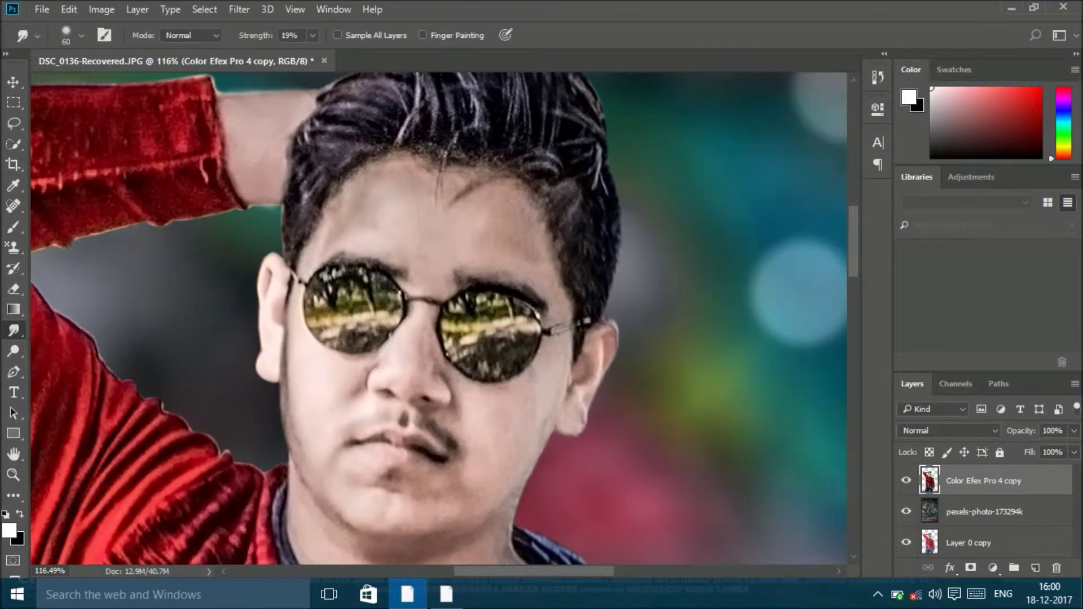
pyautogui.moveTo(378, 224)
pyautogui.mouseDown()
pyautogui.moveTo(468, 189)
pyautogui.moveTo(515, 255)
pyautogui.moveTo(453, 260)
pyautogui.mouseUp()
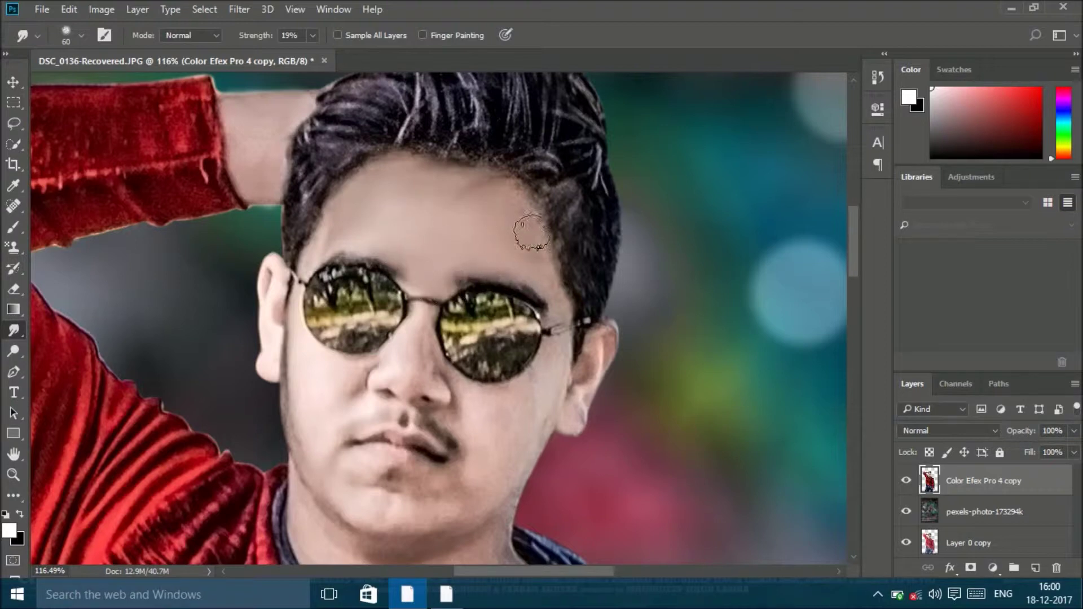
pyautogui.scroll(-2, 542, 248)
pyautogui.press('[')
pyautogui.press('[')
pyautogui.press('[')
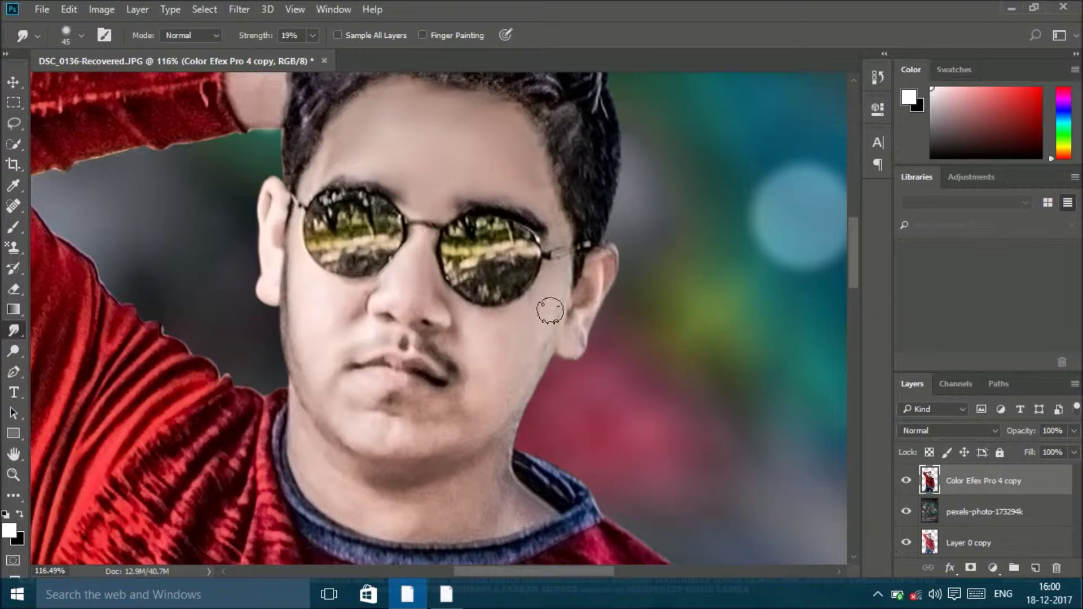
pyautogui.moveTo(473, 435)
pyautogui.mouseDown()
pyautogui.moveTo(363, 416)
pyautogui.moveTo(424, 461)
pyautogui.mouseUp()
pyautogui.moveTo(339, 316); pyautogui.dragTo(366, 339)
pyautogui.scroll(2, 428, 259)
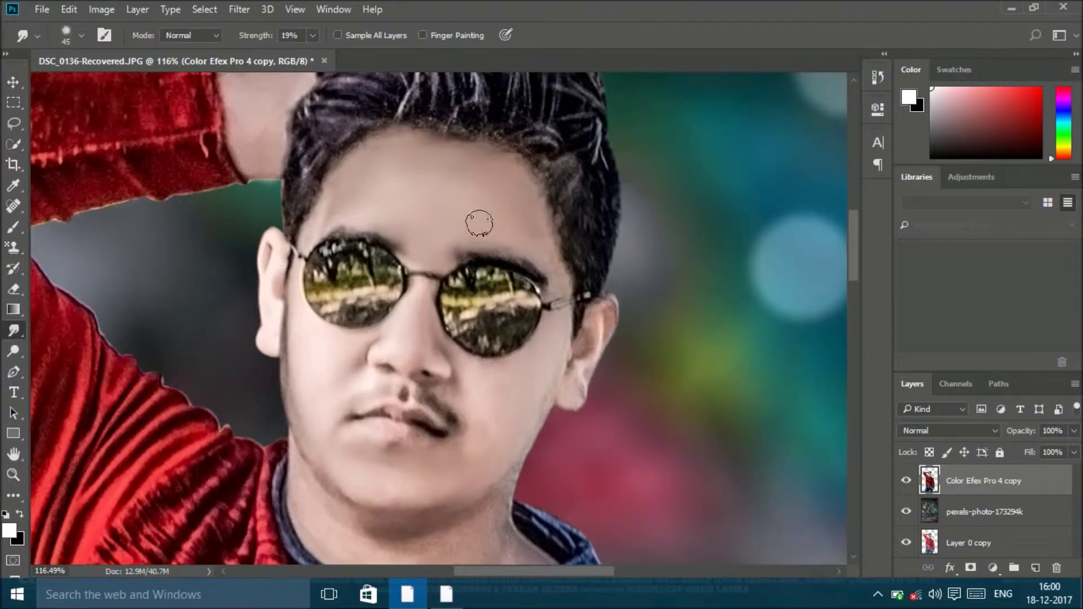
pyautogui.scroll(-4, 523, 399)
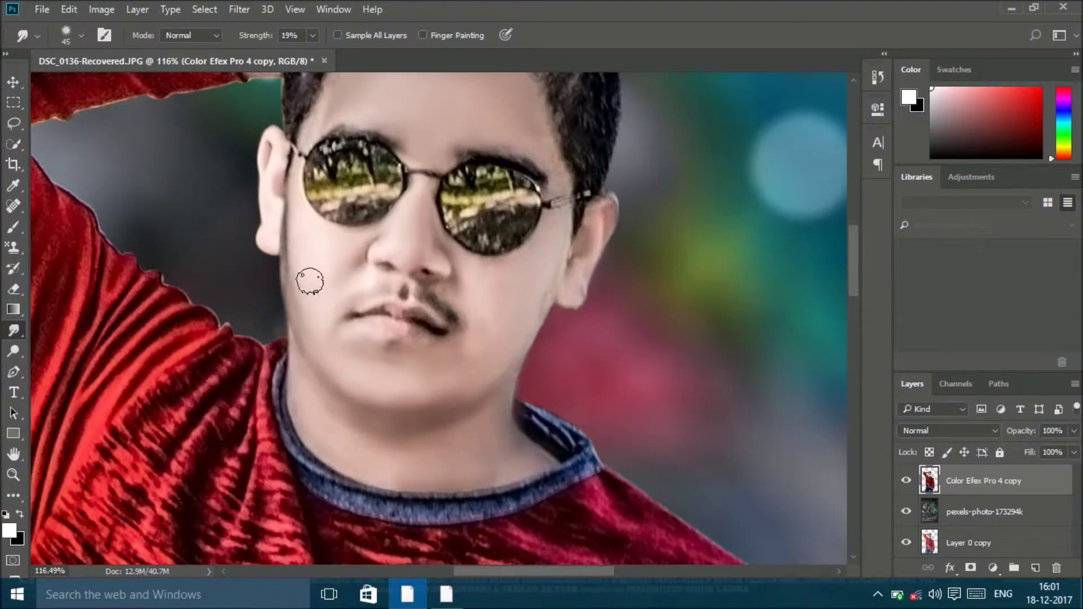
pyautogui.scroll(3, 309, 281)
pyautogui.scroll(1, 412, 154)
# - Smudge the rough edges around the man's hand, then zoom back in on his head
pyautogui.press('z')
pyautogui.moveTo(621, 316); pyautogui.dragTo(528, 326)
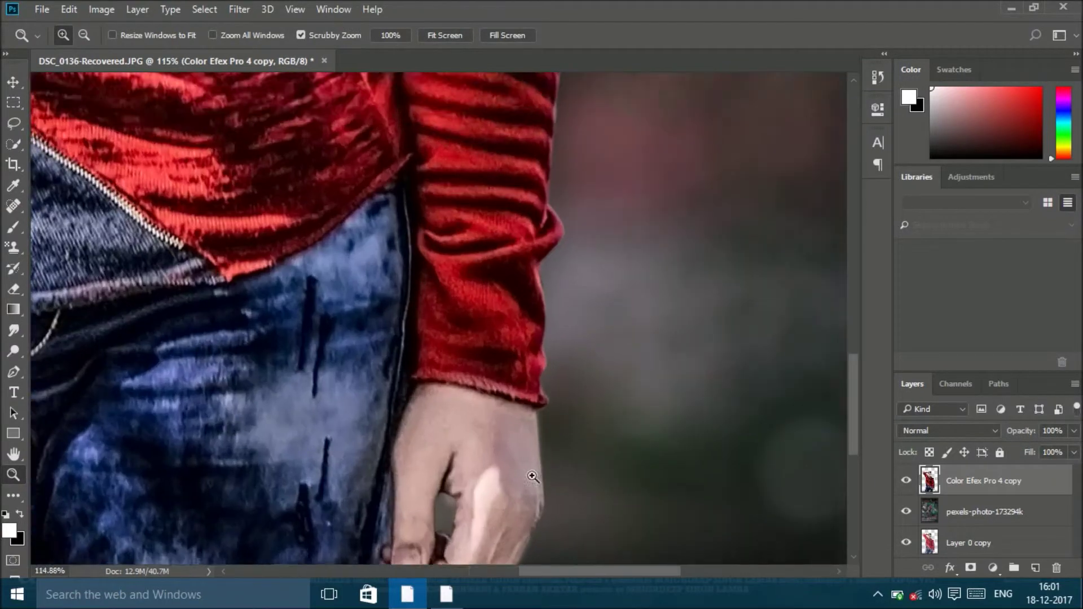
pyautogui.moveTo(544, 517); pyautogui.dragTo(620, 519)
pyautogui.press('r')
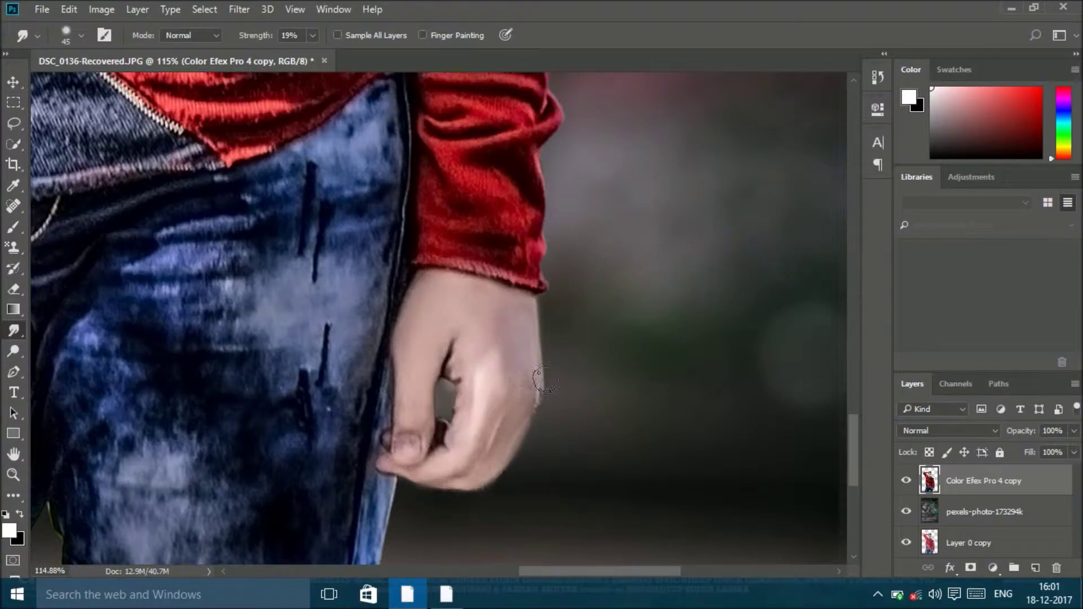
pyautogui.press('z')
pyautogui.rightClick(456, 358)
pyautogui.click(519, 367)
pyautogui.moveTo(518, 191); pyautogui.dragTo(621, 191)
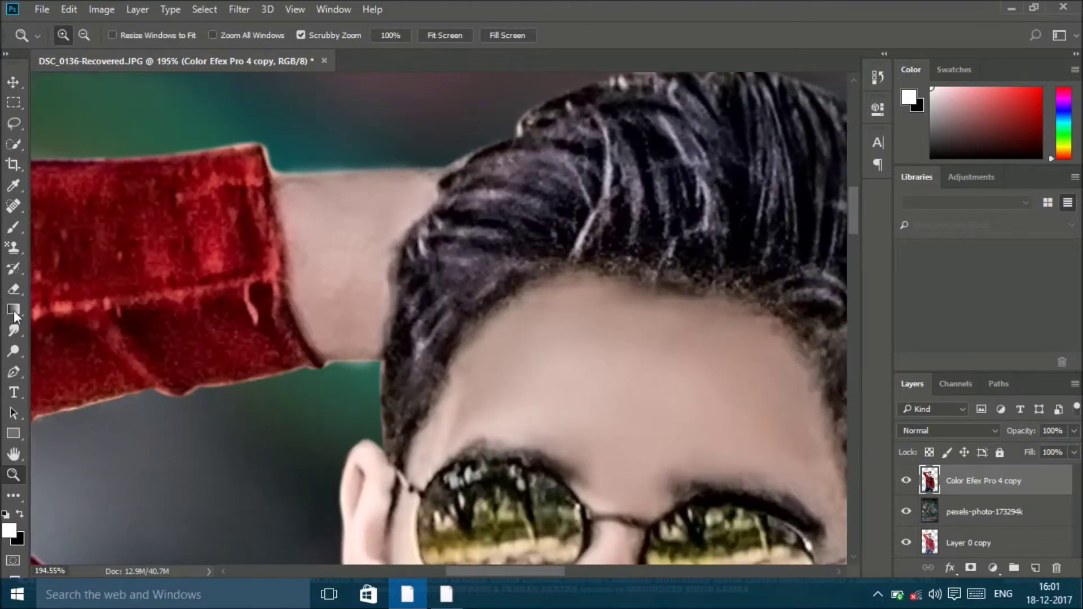
pyautogui.hotkey('shift', 'r')
pyautogui.rightClick(14, 330)
pyautogui.click(62, 361)
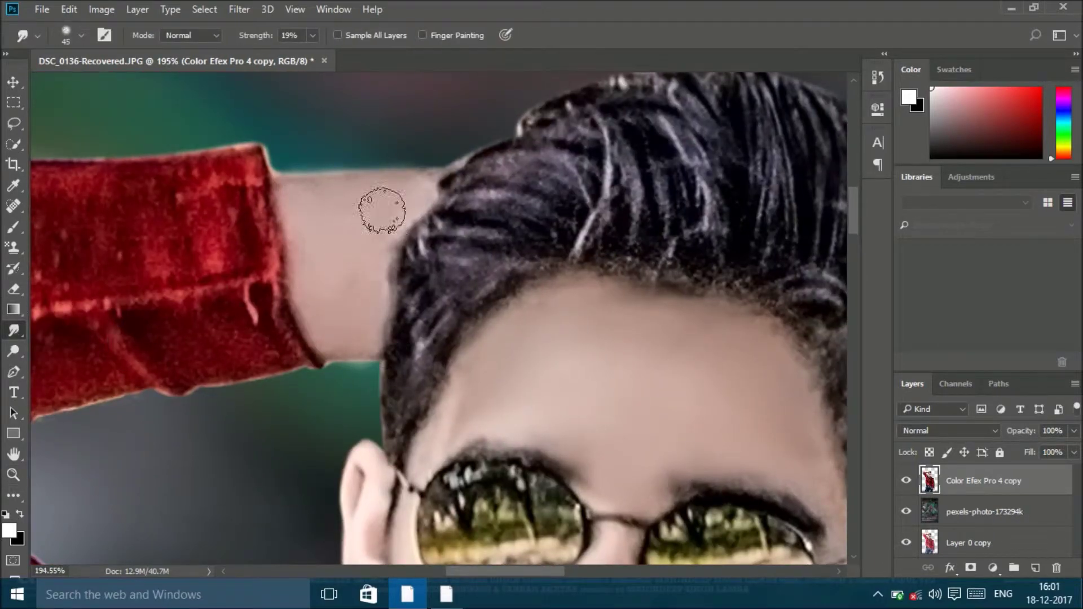
pyautogui.press('z')
pyautogui.hotkey('ctrl', '0')
pyautogui.moveTo(543, 177); pyautogui.dragTo(487, 238)
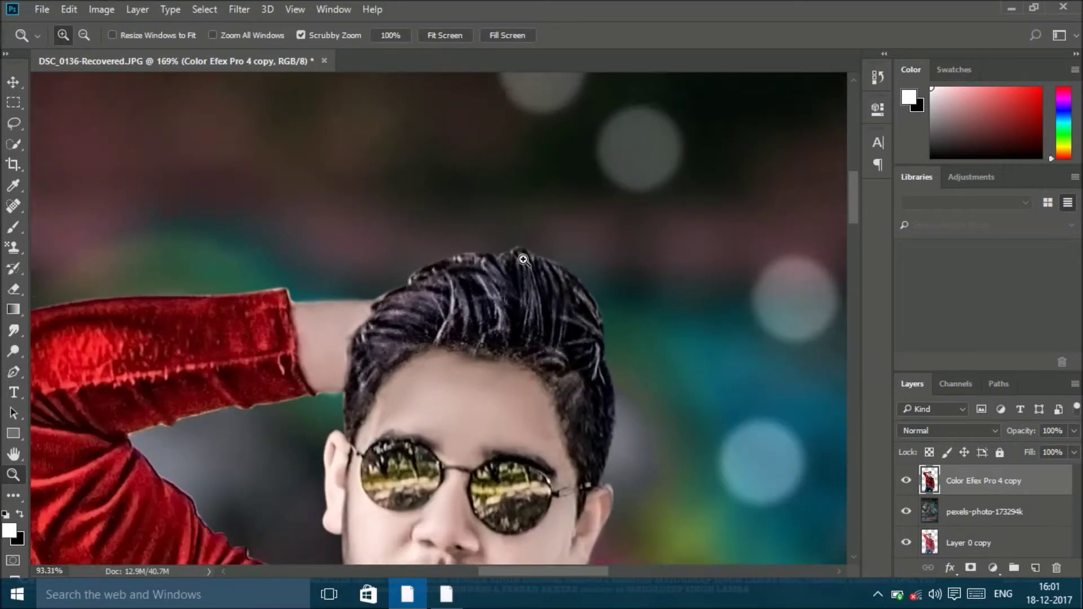
pyautogui.press('w')
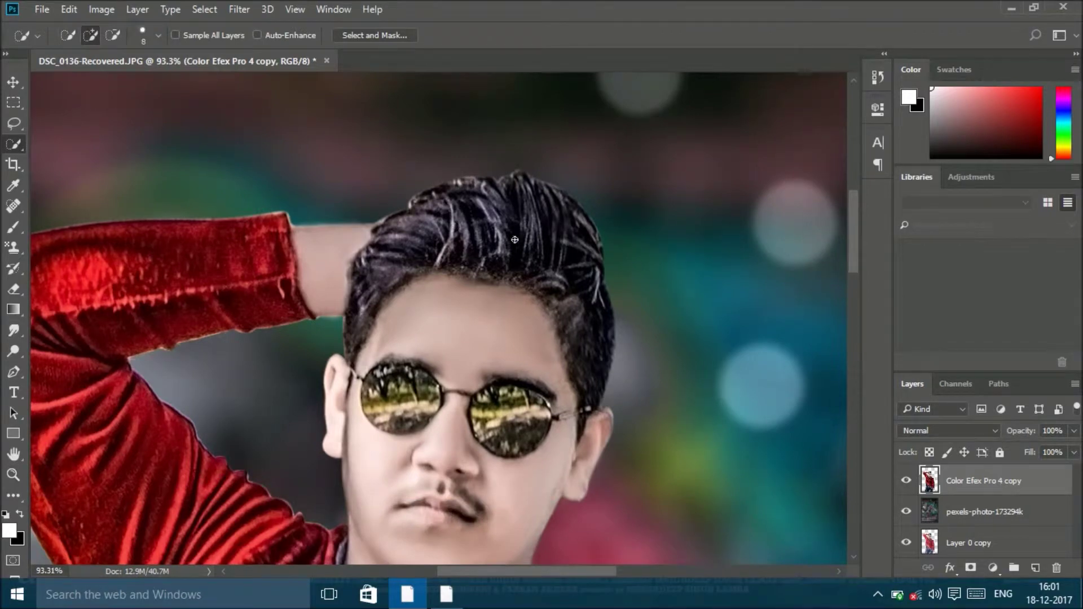
# - Quick-select the hair, subtract the excess at the right side and left temple, and copy it to Layer 1
pyautogui.moveTo(564, 339); pyautogui.dragTo(598, 305)
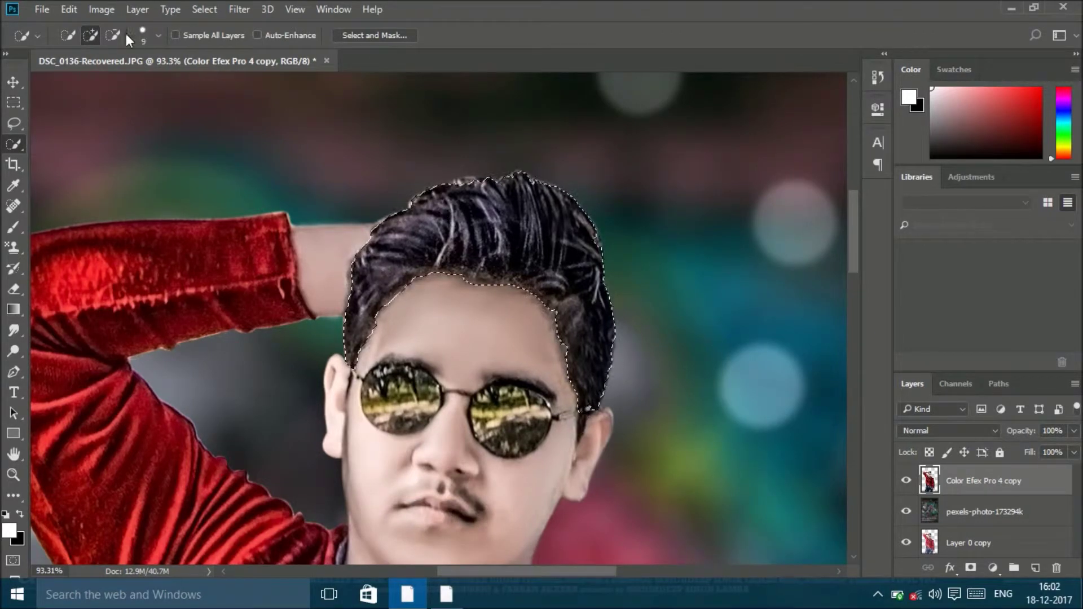
pyautogui.moveTo(600, 316); pyautogui.dragTo(604, 389)
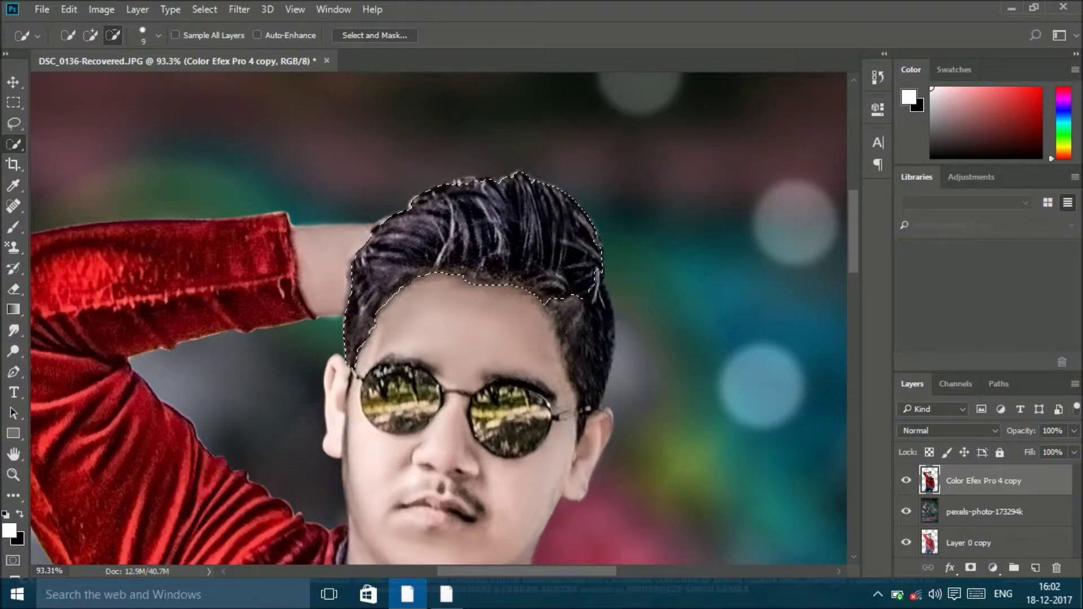
pyautogui.moveTo(366, 344)
pyautogui.mouseDown()
pyautogui.moveTo(362, 306)
pyautogui.moveTo(377, 304)
pyautogui.mouseUp()
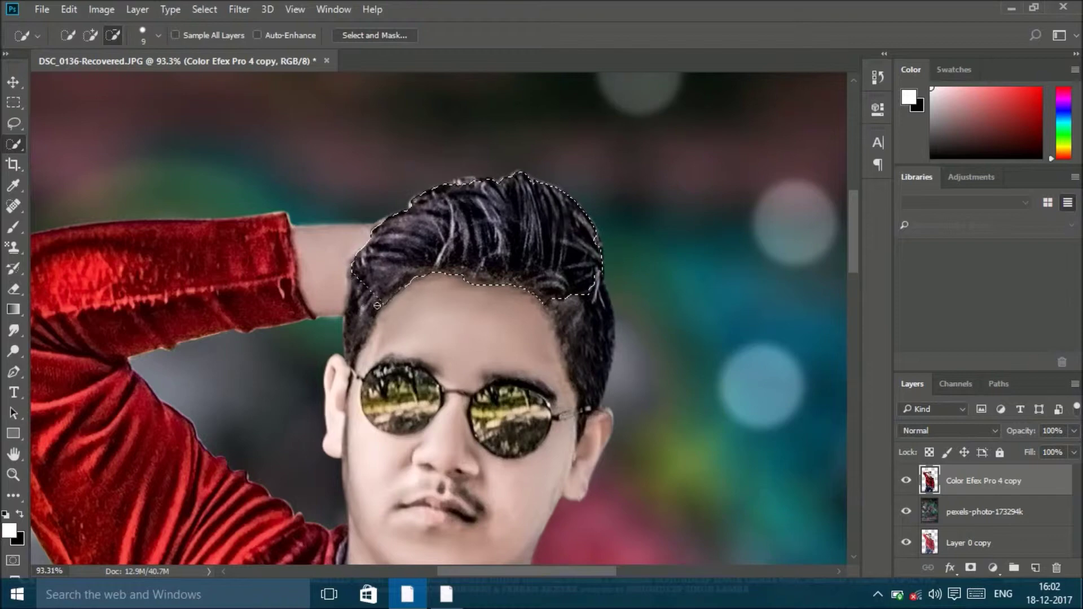
pyautogui.hotkey('ctrl', 'j')
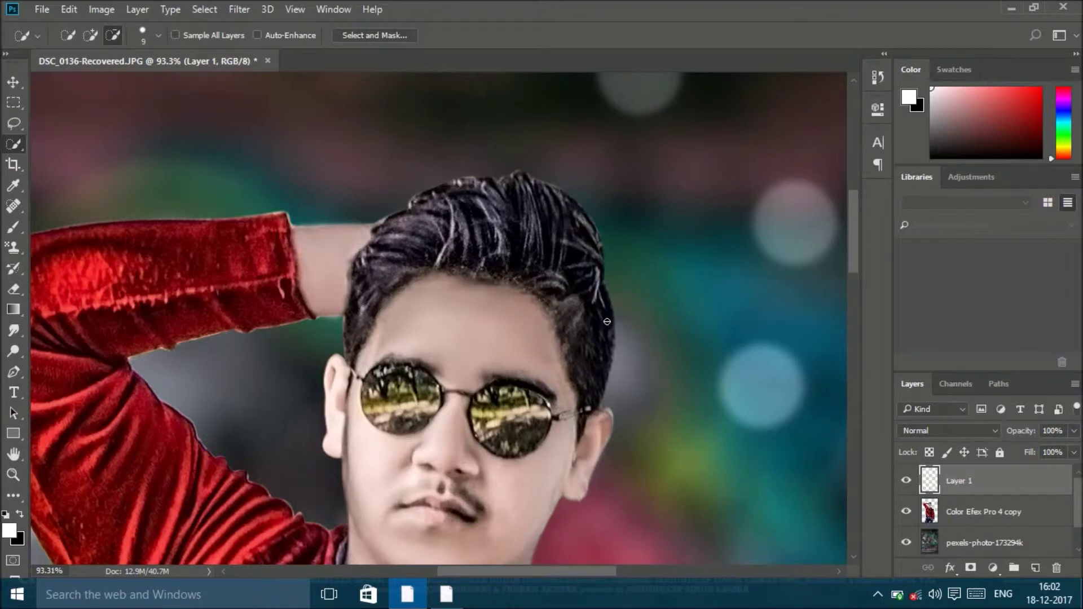
pyautogui.moveTo(14, 330); pyautogui.dragTo(71, 361)
pyautogui.moveTo(451, 304); pyautogui.dragTo(480, 305)
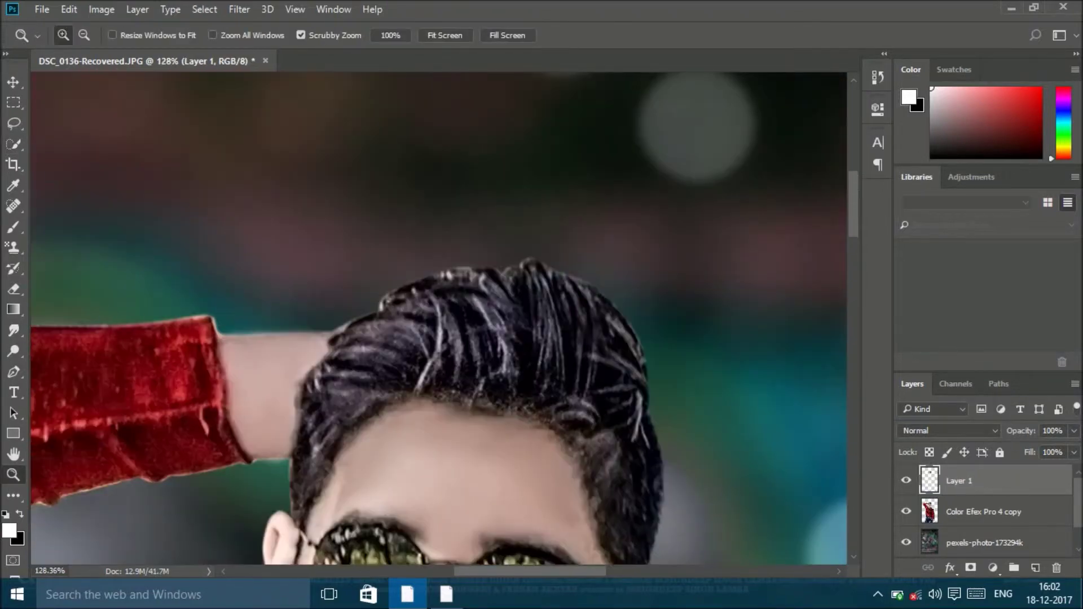
# - Switch to the Smudge tool and try spatter and art history brush presets
pyautogui.rightClick(14, 330)
pyautogui.click(71, 360)
pyautogui.rightClick(482, 226)
pyautogui.scroll(-3, 656, 466)
pyautogui.scroll(-3, 656, 466)
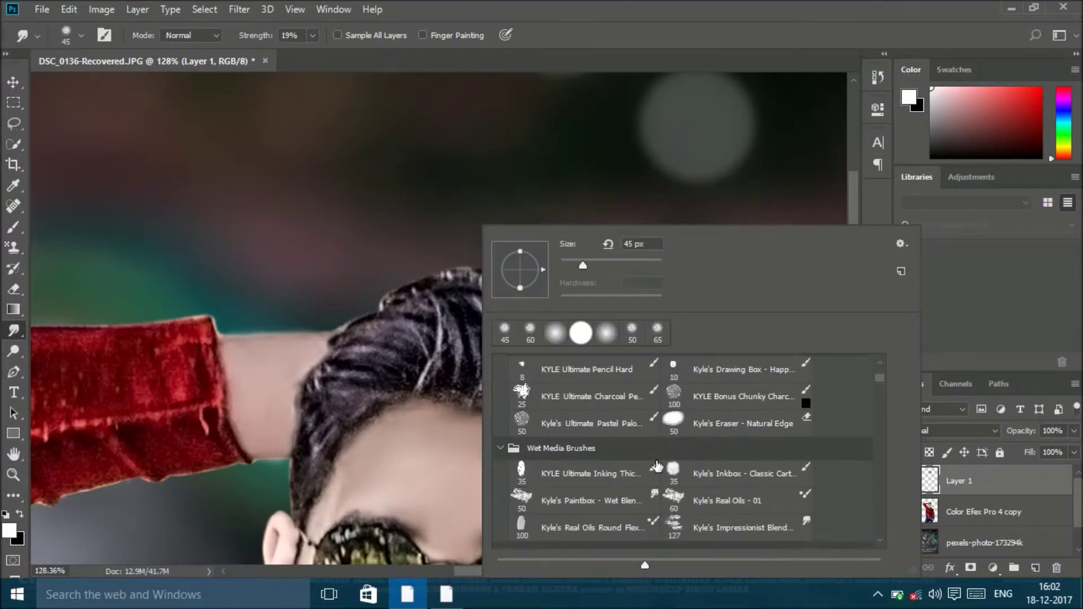
pyautogui.scroll(-3, 656, 466)
pyautogui.click(586, 469)
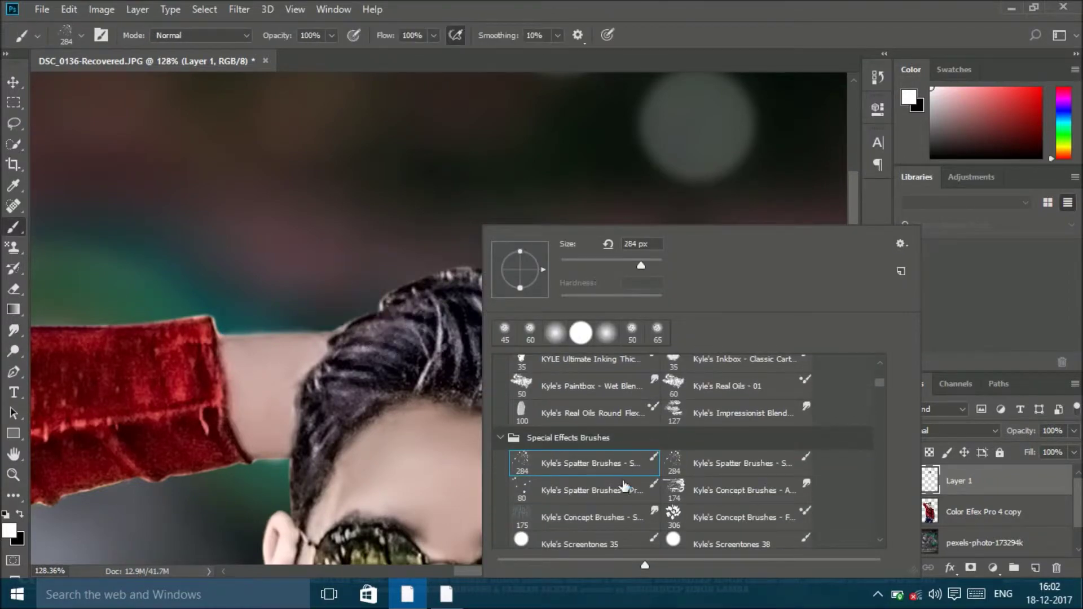
pyautogui.scroll(-3, 623, 471)
pyautogui.scroll(-3, 626, 473)
pyautogui.scroll(-3, 629, 474)
pyautogui.scroll(-3, 631, 475)
pyautogui.scroll(-3, 632, 475)
pyautogui.click(589, 450)
pyautogui.click(532, 284)
pyautogui.click(524, 243)
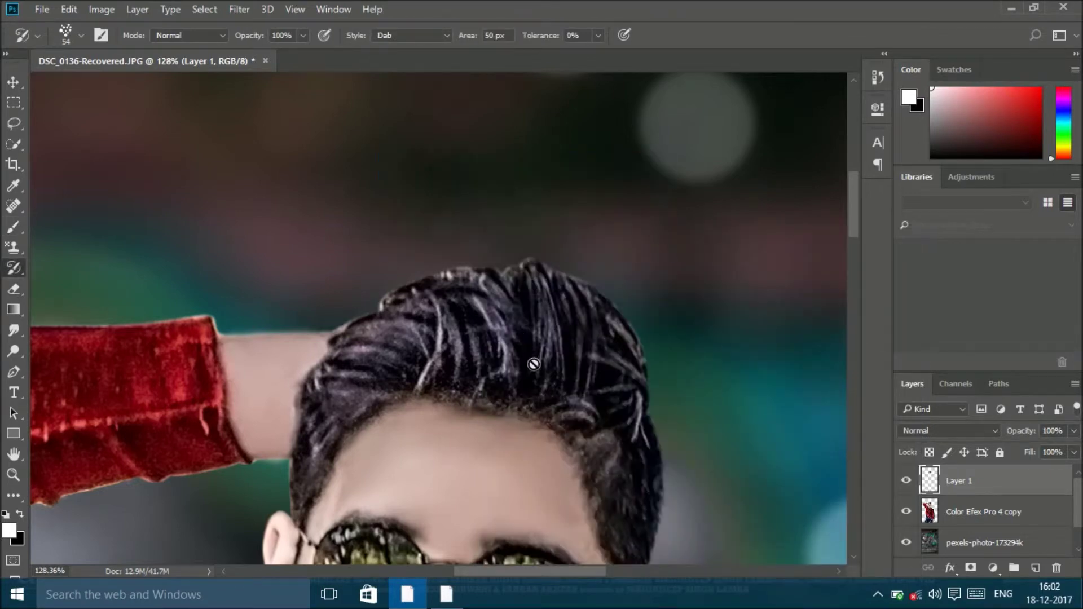
# - Look through the history brush variants and the saved tool presets list
pyautogui.rightClick(11, 267)
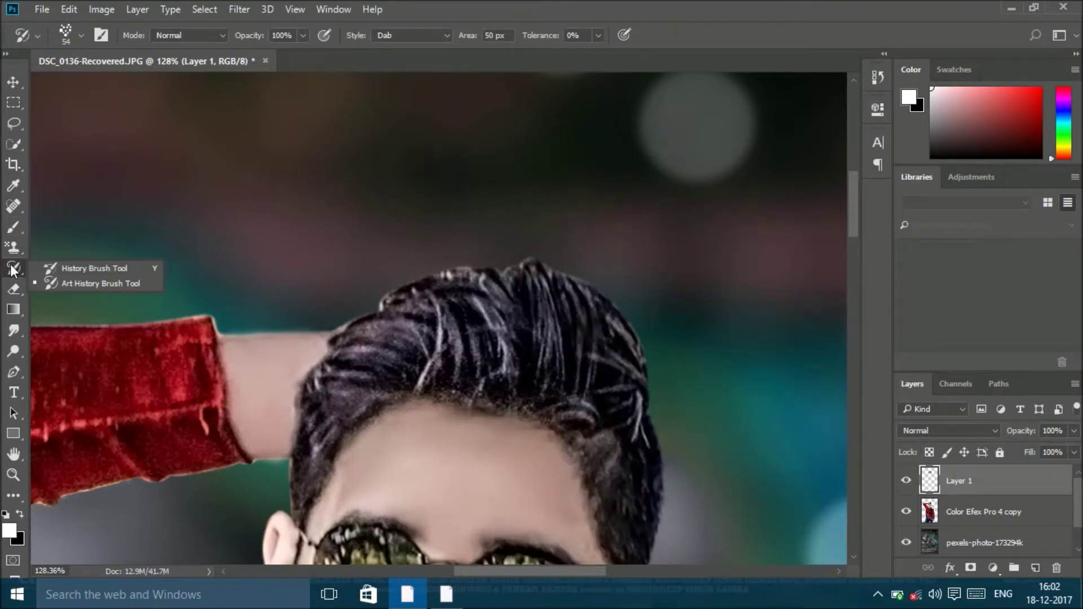
pyautogui.click(38, 36)
pyautogui.scroll(-3, 96, 109)
pyautogui.scroll(3, 96, 108)
# - Return to the Smudge tool and try the Pointillism brush preset
pyautogui.click(14, 324)
pyautogui.rightClick(202, 195)
pyautogui.scroll(-1, 395, 391)
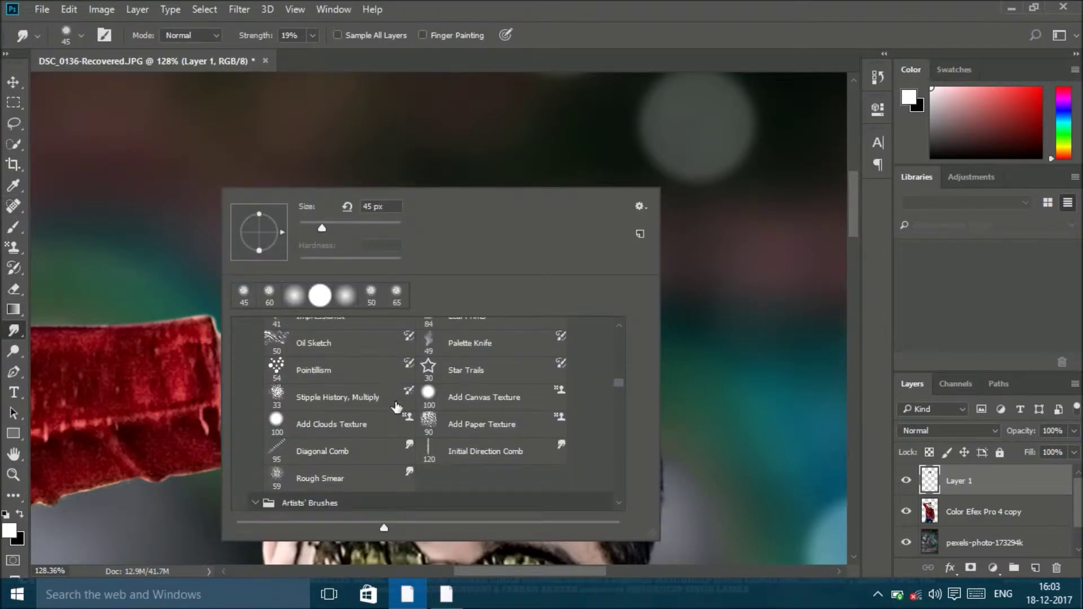
pyautogui.scroll(1, 396, 408)
pyautogui.click(313, 422)
# - Select the Star 33 pixels brush for the Smudge tool
pyautogui.scroll(-2, 322, 425)
pyautogui.scroll(-2, 322, 426)
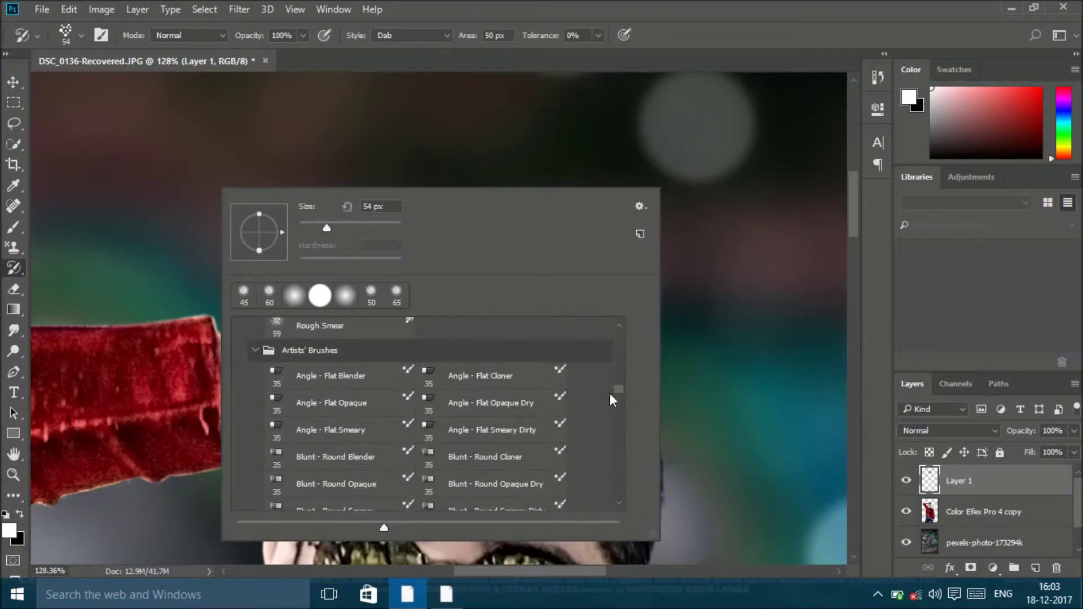
pyautogui.moveTo(610, 393); pyautogui.dragTo(611, 503)
pyautogui.scroll(1, 399, 437)
pyautogui.scroll(3, 384, 446)
pyautogui.scroll(3, 346, 455)
pyautogui.scroll(-1, 347, 454)
pyautogui.scroll(-1, 333, 458)
pyautogui.scroll(-1, 337, 452)
pyautogui.scroll(-1, 344, 450)
pyautogui.scroll(-2, 352, 446)
pyautogui.scroll(6, 352, 446)
pyautogui.scroll(3, 352, 447)
pyautogui.click(351, 446)
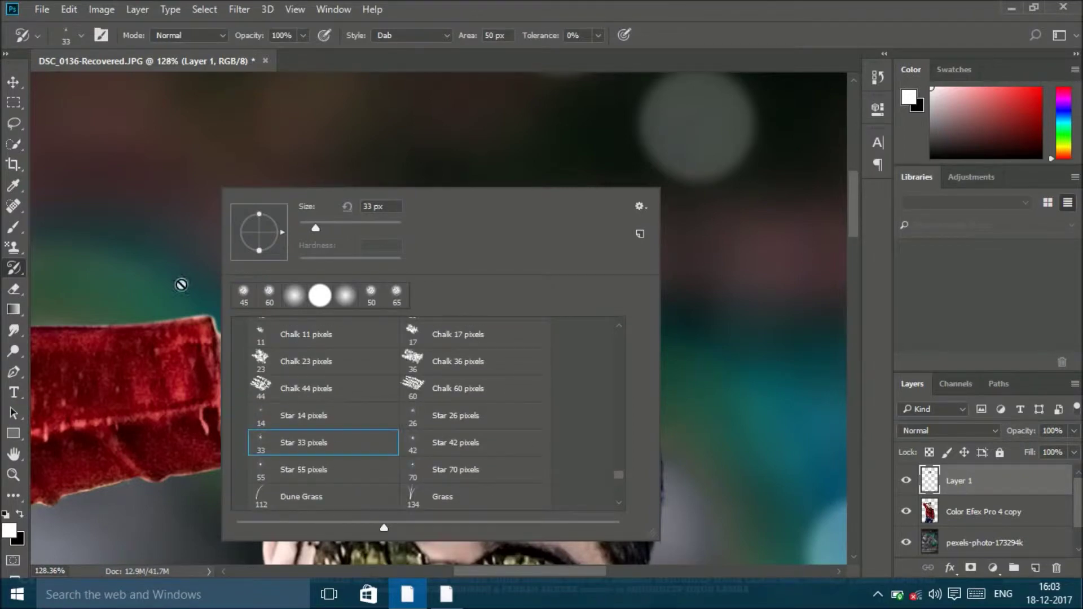
pyautogui.doubleClick(289, 449)
pyautogui.click(354, 422)
# - Add an empty Layer 2 above the hair layer and reset the tool presets list
pyautogui.press('Return')
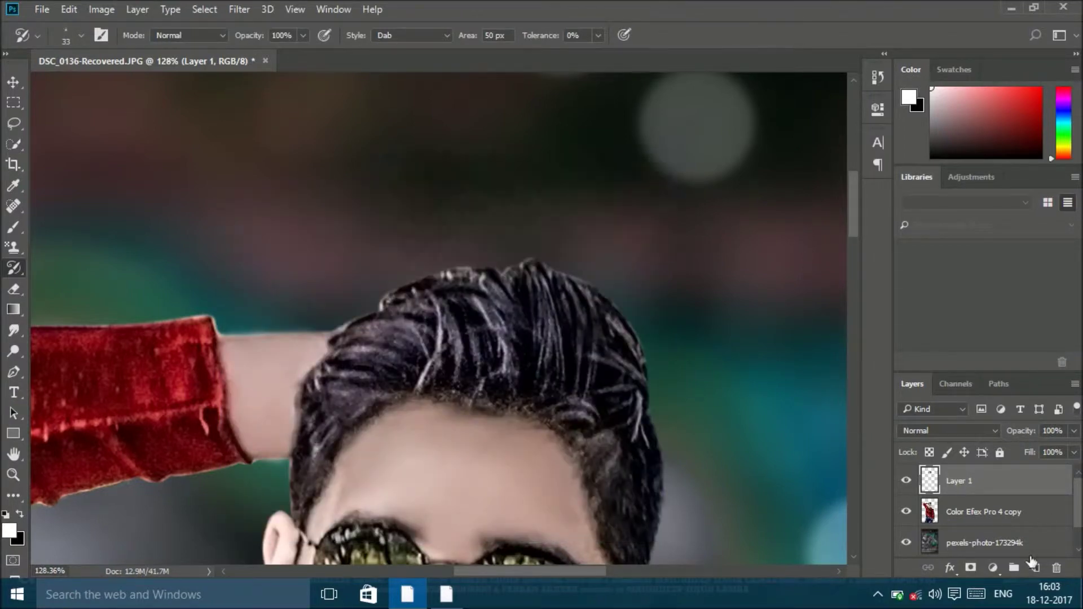
pyautogui.hotkey('ctrl', 'shift', 'alt', 'n')
pyautogui.click(80, 34)
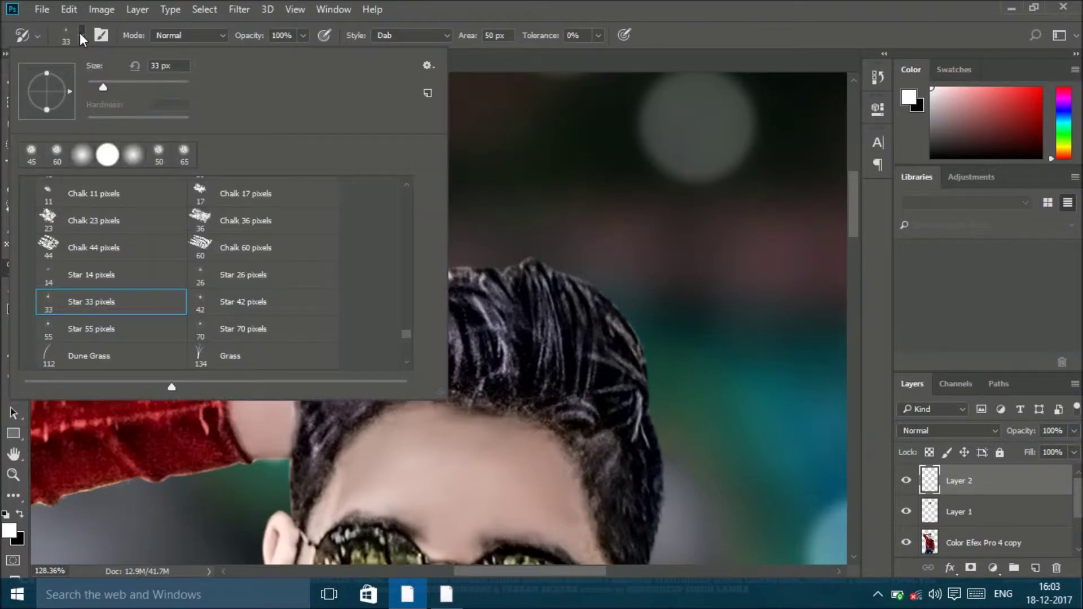
pyautogui.click(30, 35)
pyautogui.scroll(-2, 73, 113)
pyautogui.scroll(-3, 73, 113)
pyautogui.scroll(-3, 73, 113)
pyautogui.scroll(3, 73, 113)
pyautogui.scroll(3, 73, 113)
pyautogui.scroll(3, 73, 113)
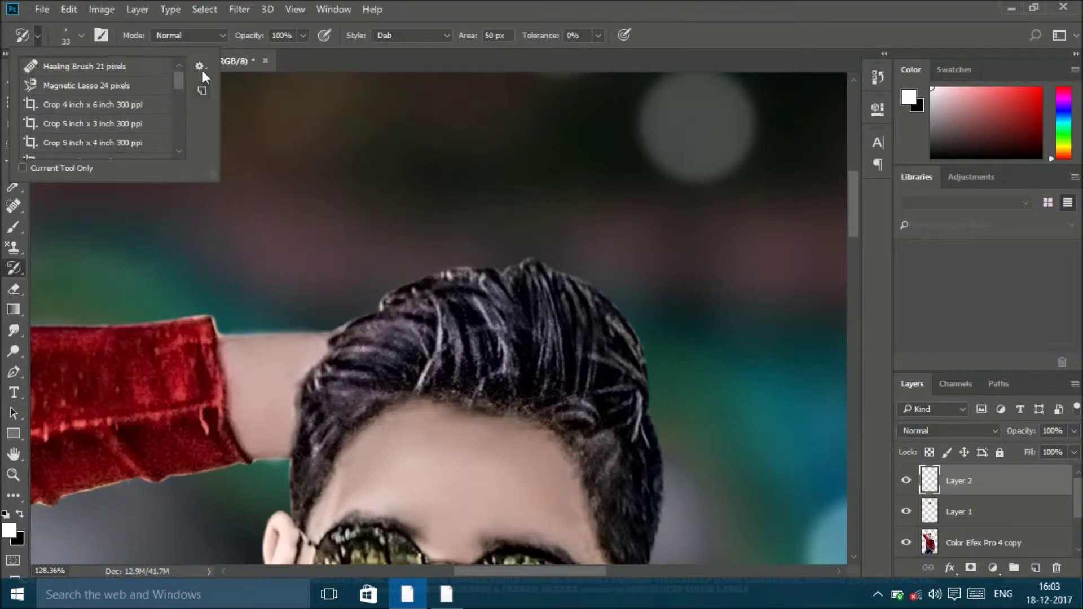
pyautogui.click(200, 66)
pyautogui.click(286, 311)
pyautogui.click(459, 242)
# - Save the Star 33 brush as a new brush preset named smudge
pyautogui.click(200, 66)
pyautogui.click(263, 87)
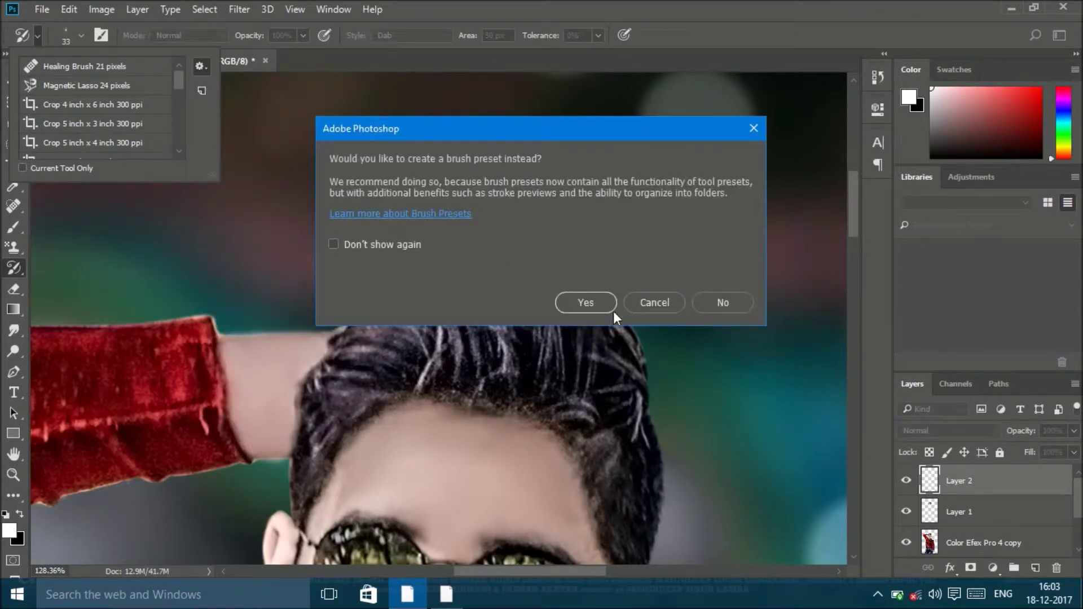
pyautogui.click(586, 303)
pyautogui.press('BackSpace')
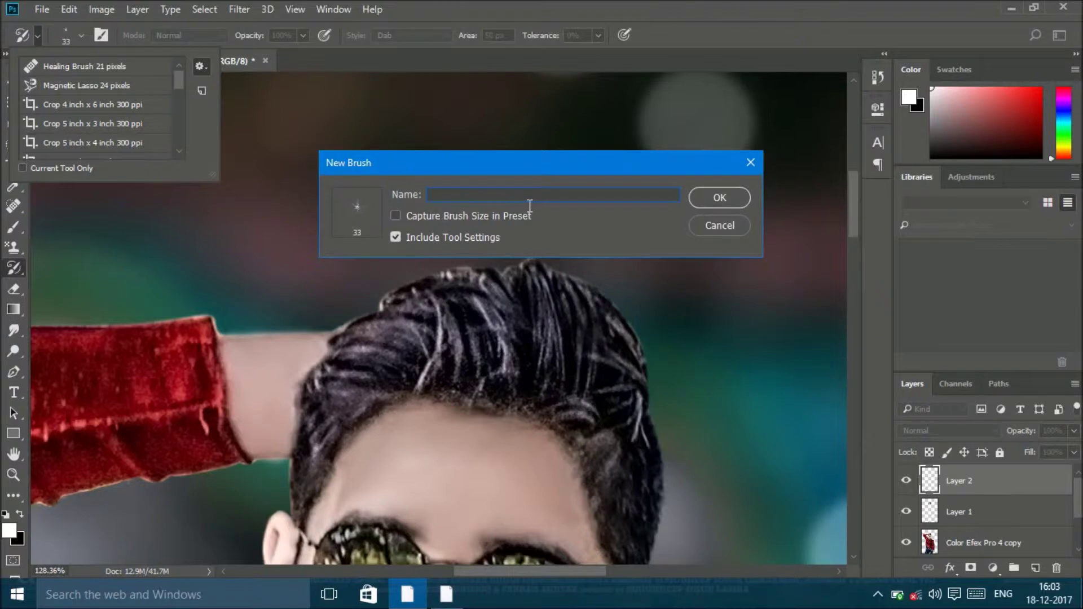
pyautogui.write('smudge')
pyautogui.click(703, 196)
pyautogui.click(14, 330)
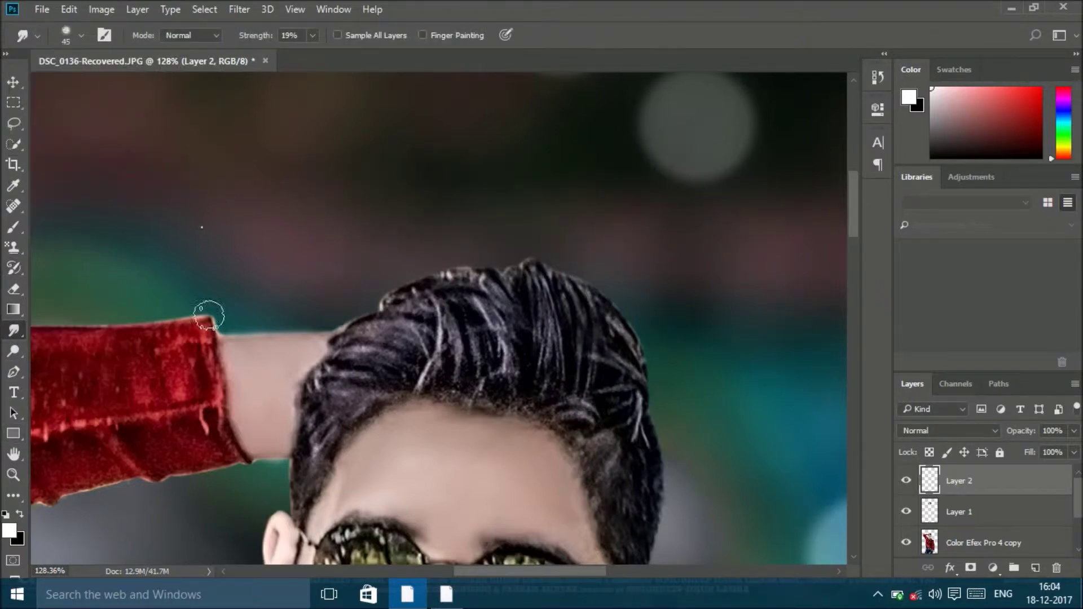
# - Use a slightly larger Spatter 14 smudge brush at 61% strength and delete empty Layer 2
pyautogui.rightClick(210, 315)
pyautogui.scroll(3, 252, 415)
pyautogui.scroll(3, 252, 415)
pyautogui.scroll(2, 307, 454)
pyautogui.click(305, 491)
pyautogui.click(172, 266)
pyautogui.scroll(3, 599, 422)
pyautogui.rightClick(599, 422)
pyautogui.click(478, 310)
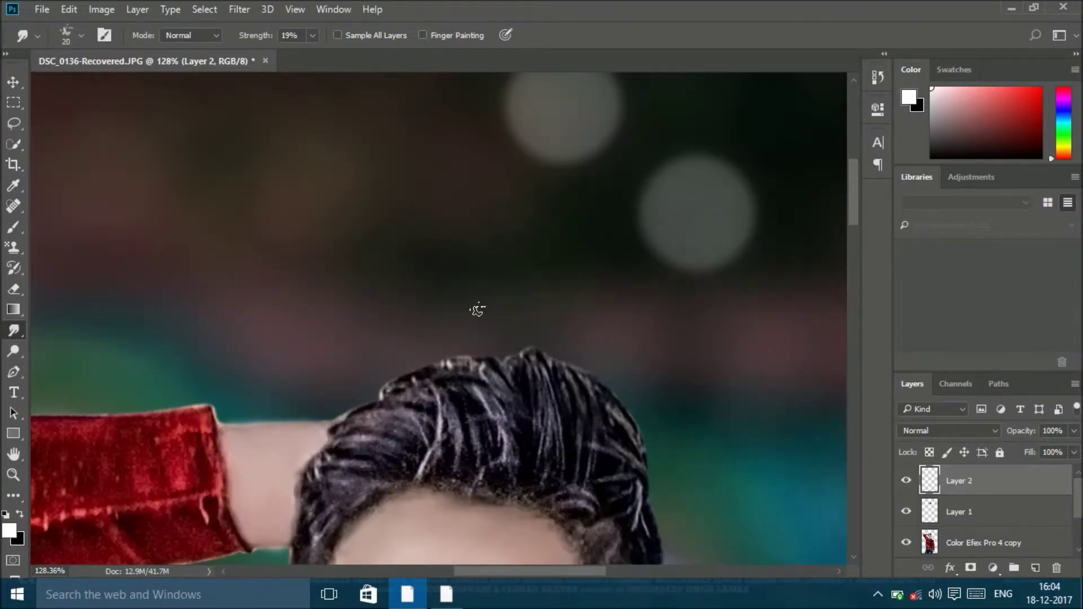
pyautogui.scroll(-3, 485, 328)
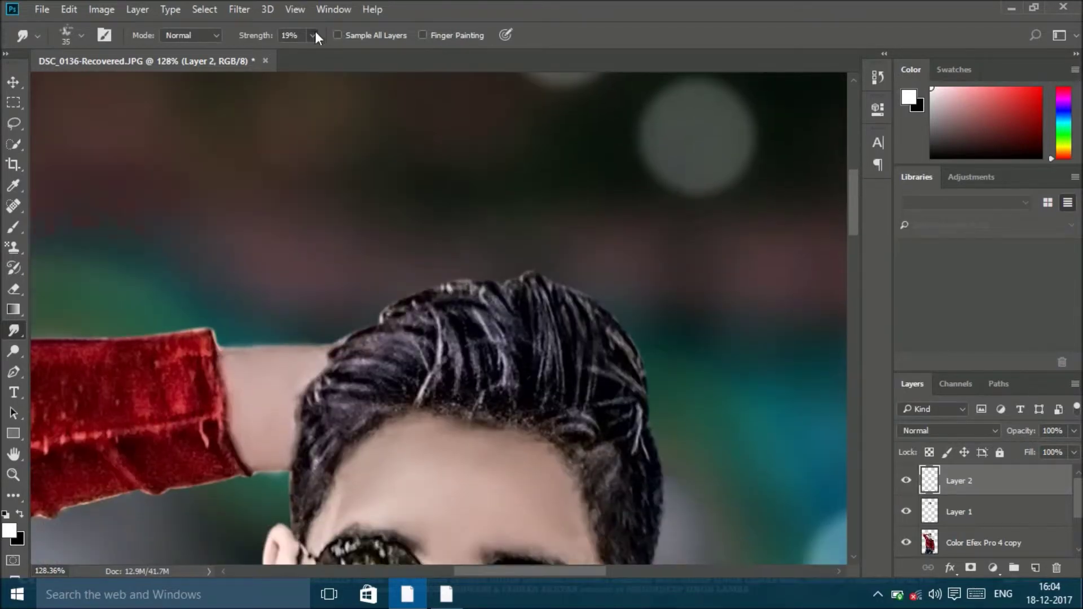
pyautogui.click(653, 424)
pyautogui.scroll(-1, 495, 318)
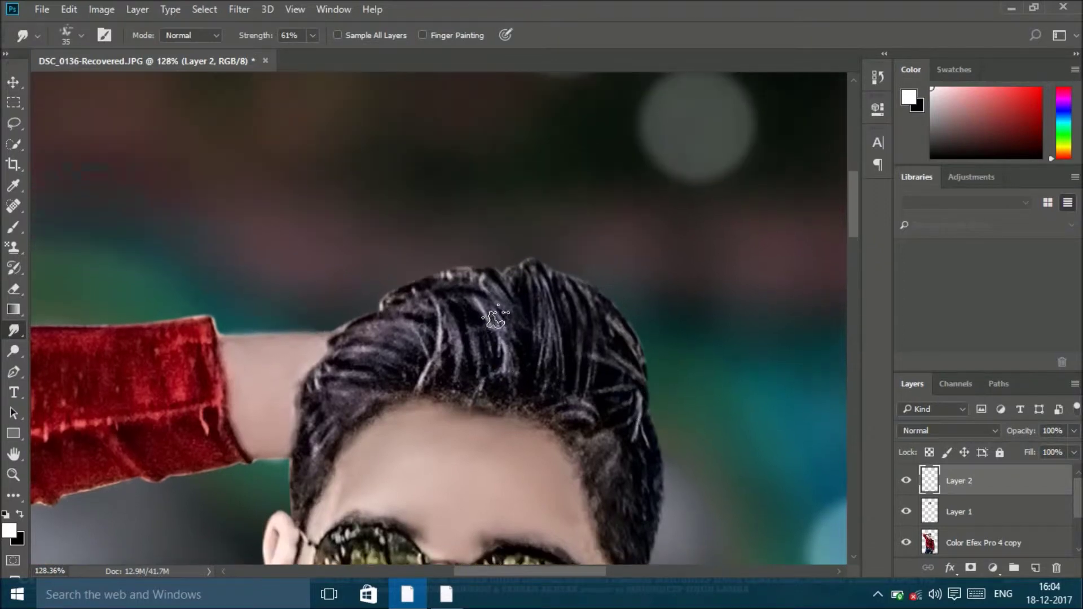
pyautogui.press('Delete')
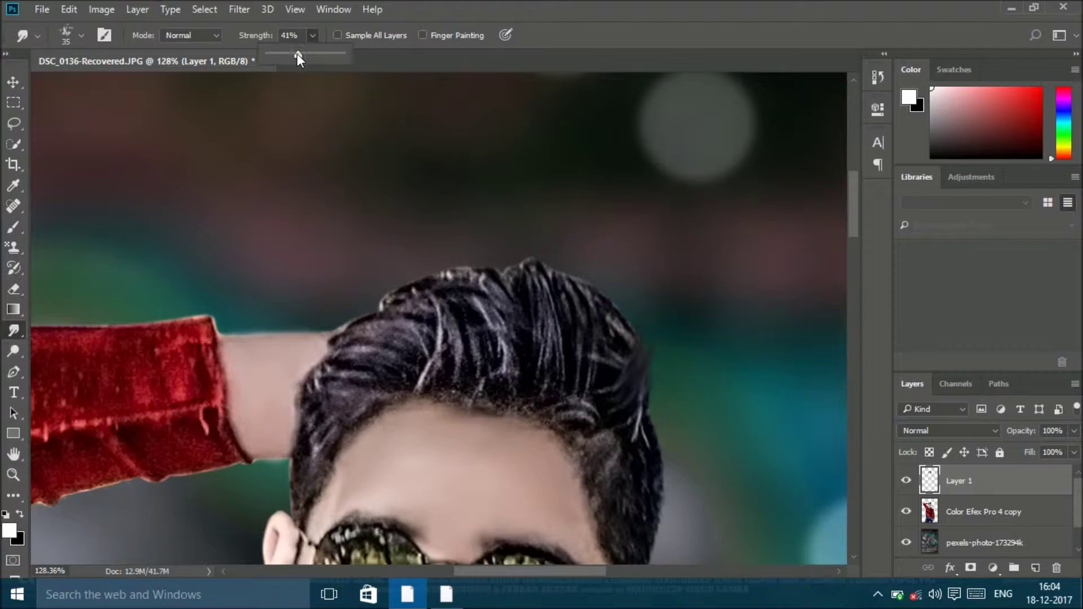
# - Smudge the right-side hair strands, then raise smudge strength to 72%
pyautogui.rightClick(339, 395)
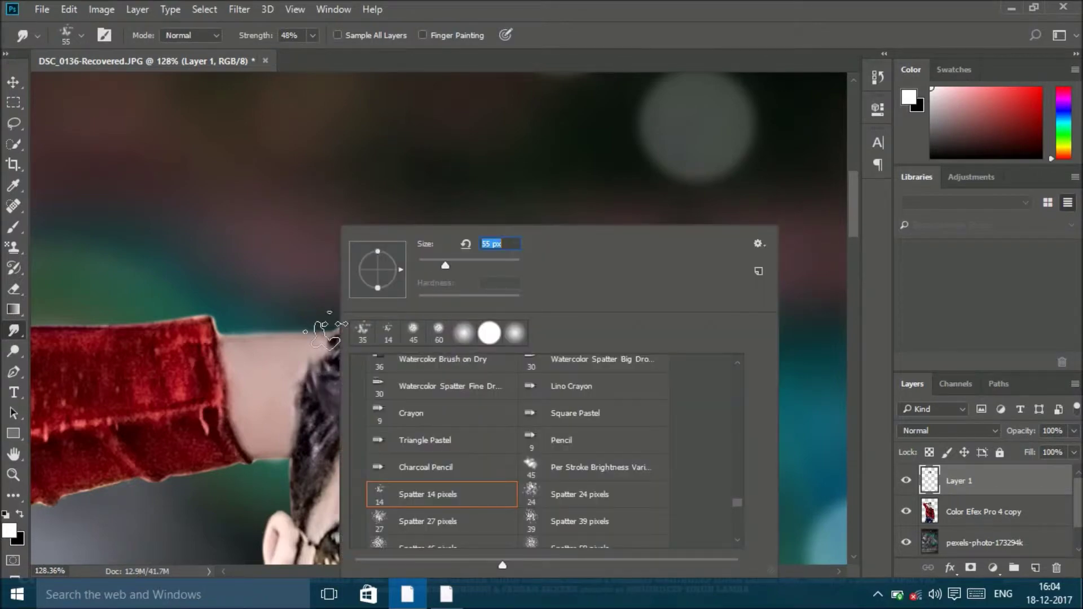
pyautogui.press('Return')
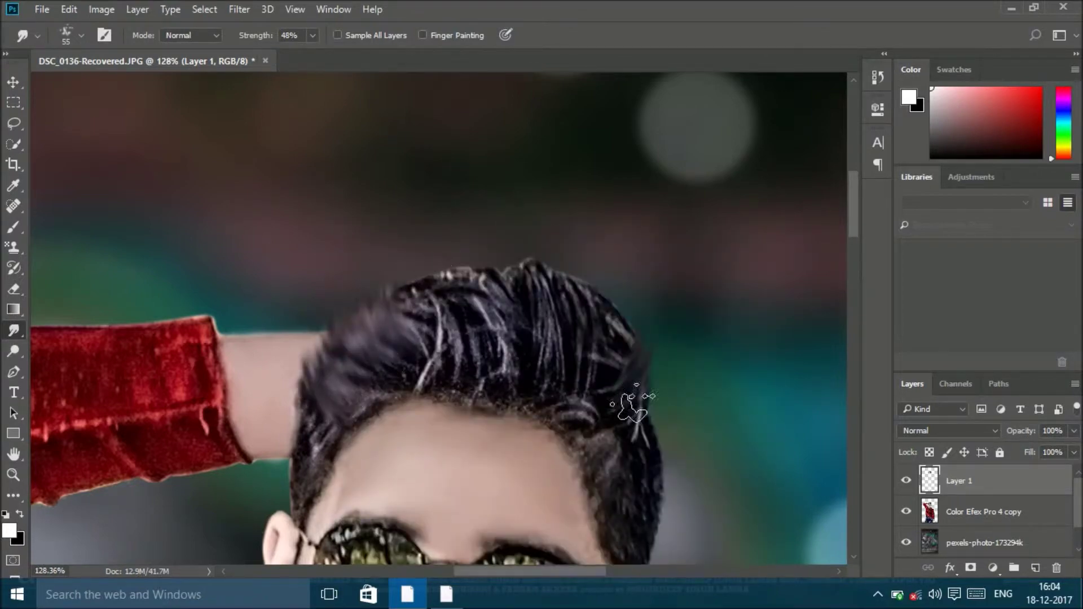
pyautogui.moveTo(628, 405); pyautogui.dragTo(373, 370)
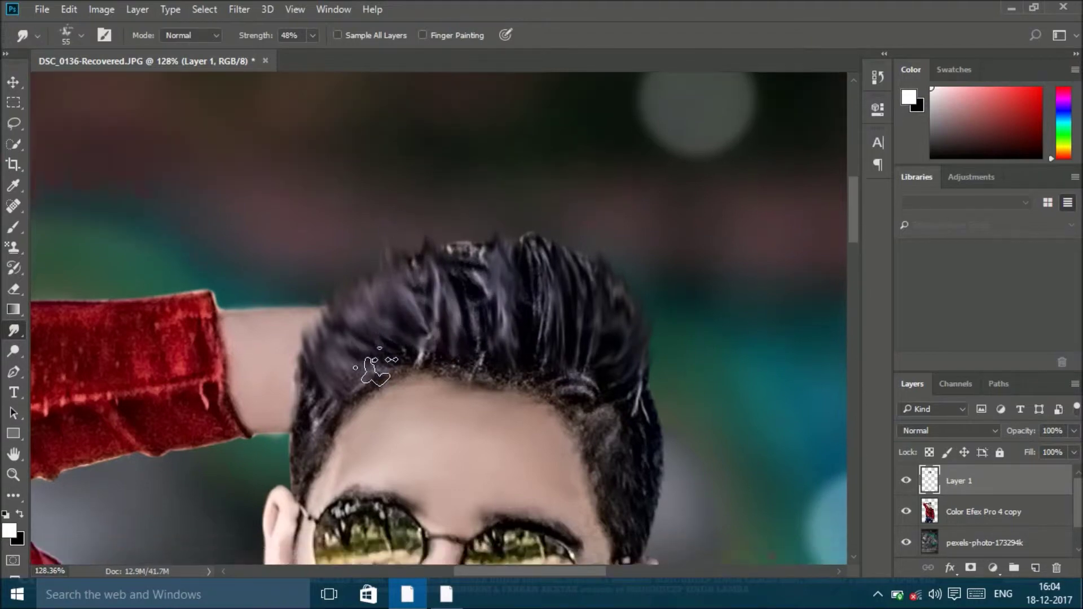
pyautogui.scroll(-2, 375, 370)
pyautogui.rightClick(375, 369)
pyautogui.scroll(-1, 527, 491)
pyautogui.scroll(-5, 519, 489)
pyautogui.scroll(-1, 508, 480)
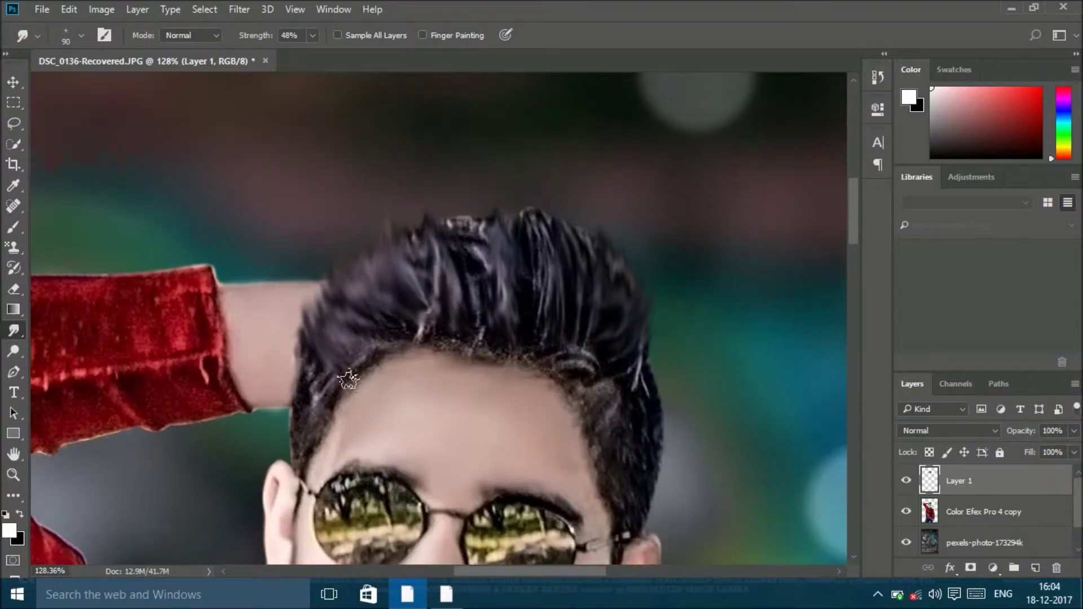
pyautogui.click(312, 35)
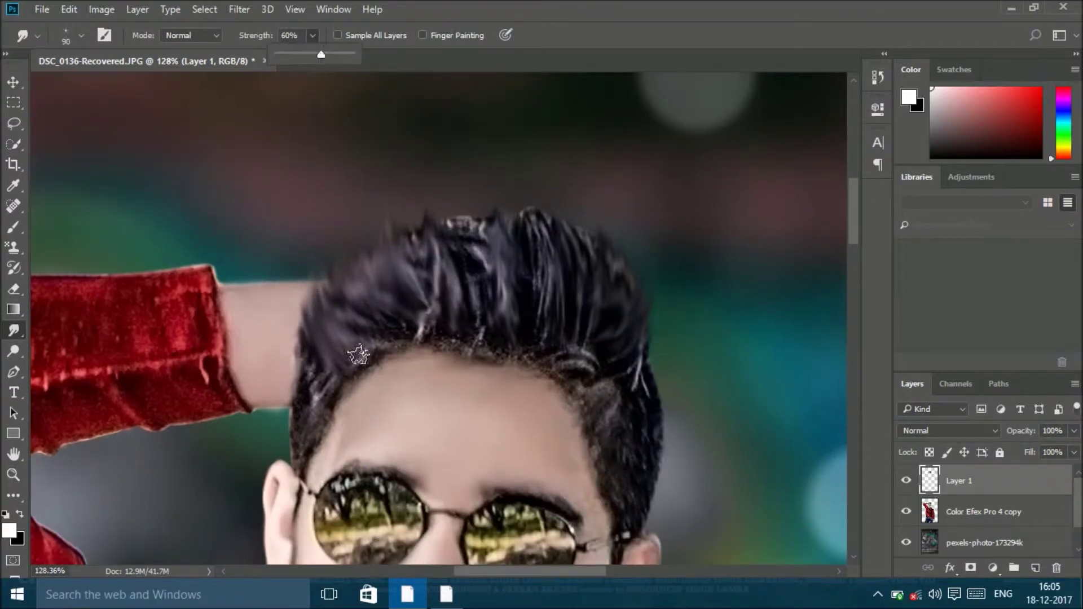
pyautogui.click(358, 271)
# - Pull the left, middle and top crown hair upward into flowing strands
pyautogui.moveTo(373, 300)
pyautogui.mouseDown()
pyautogui.moveTo(435, 295)
pyautogui.moveTo(474, 314)
pyautogui.moveTo(469, 194)
pyautogui.moveTo(542, 246)
pyautogui.moveTo(609, 327)
pyautogui.moveTo(634, 266)
pyautogui.moveTo(574, 368)
pyautogui.moveTo(609, 255)
pyautogui.mouseUp()
pyautogui.moveTo(596, 303)
pyautogui.mouseDown()
pyautogui.moveTo(513, 208)
pyautogui.moveTo(412, 194)
pyautogui.mouseUp()
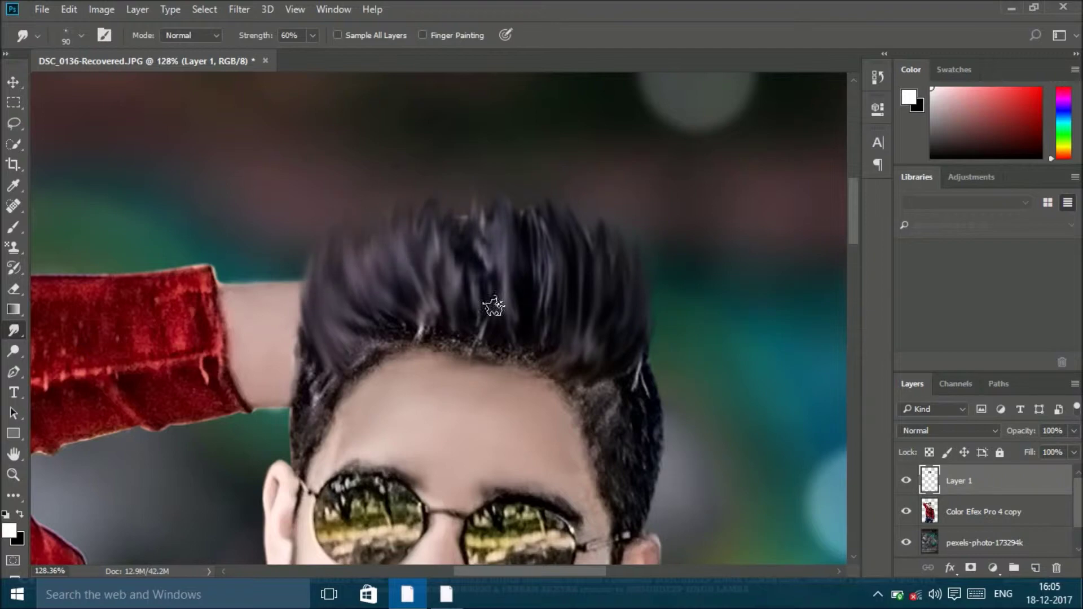
pyautogui.moveTo(358, 349)
pyautogui.mouseDown()
pyautogui.moveTo(331, 278)
pyautogui.moveTo(400, 310)
pyautogui.moveTo(382, 229)
pyautogui.moveTo(433, 212)
pyautogui.moveTo(479, 176)
pyautogui.moveTo(513, 164)
pyautogui.moveTo(590, 331)
pyautogui.moveTo(624, 300)
pyautogui.moveTo(627, 209)
pyautogui.moveTo(609, 286)
pyautogui.moveTo(496, 268)
pyautogui.mouseUp()
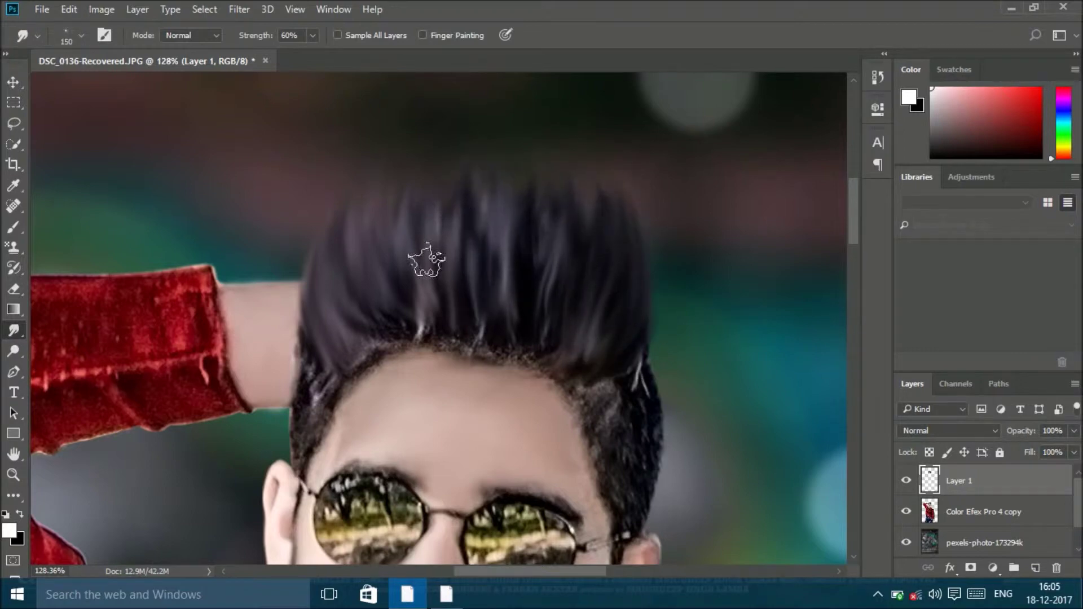
pyautogui.moveTo(431, 142)
pyautogui.mouseDown()
pyautogui.moveTo(455, 259)
pyautogui.moveTo(389, 195)
pyautogui.moveTo(455, 164)
pyautogui.moveTo(412, 218)
pyautogui.moveTo(464, 247)
pyautogui.mouseUp()
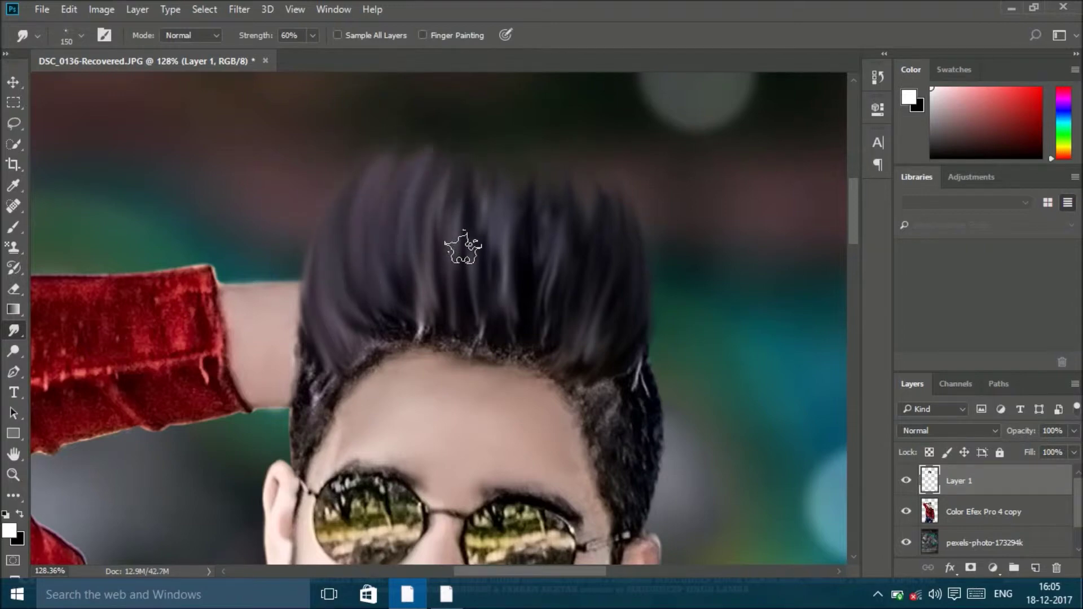
pyautogui.scroll(4, 456, 243)
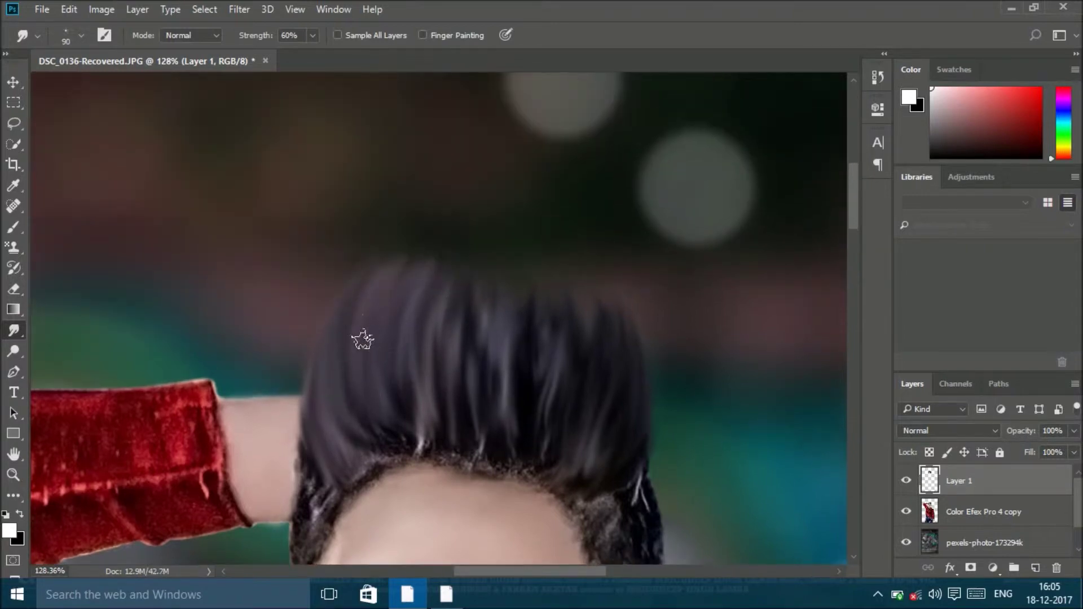
pyautogui.moveTo(486, 325)
pyautogui.mouseDown()
pyautogui.moveTo(530, 333)
pyautogui.moveTo(573, 300)
pyautogui.mouseUp()
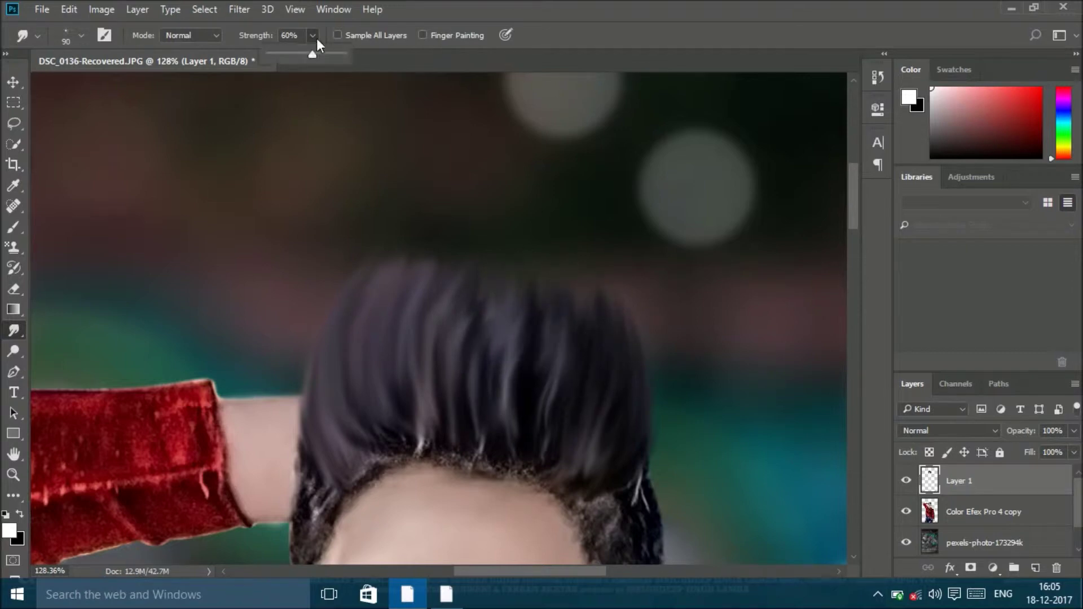
# - With a smaller smudge brush, smooth the crown streaks toward the hair's top edge
pyautogui.rightClick(508, 388)
pyautogui.click(584, 328)
pyautogui.click(442, 340)
pyautogui.moveTo(571, 337)
pyautogui.mouseDown()
pyautogui.moveTo(476, 411)
pyautogui.moveTo(467, 298)
pyautogui.moveTo(443, 237)
pyautogui.mouseUp()
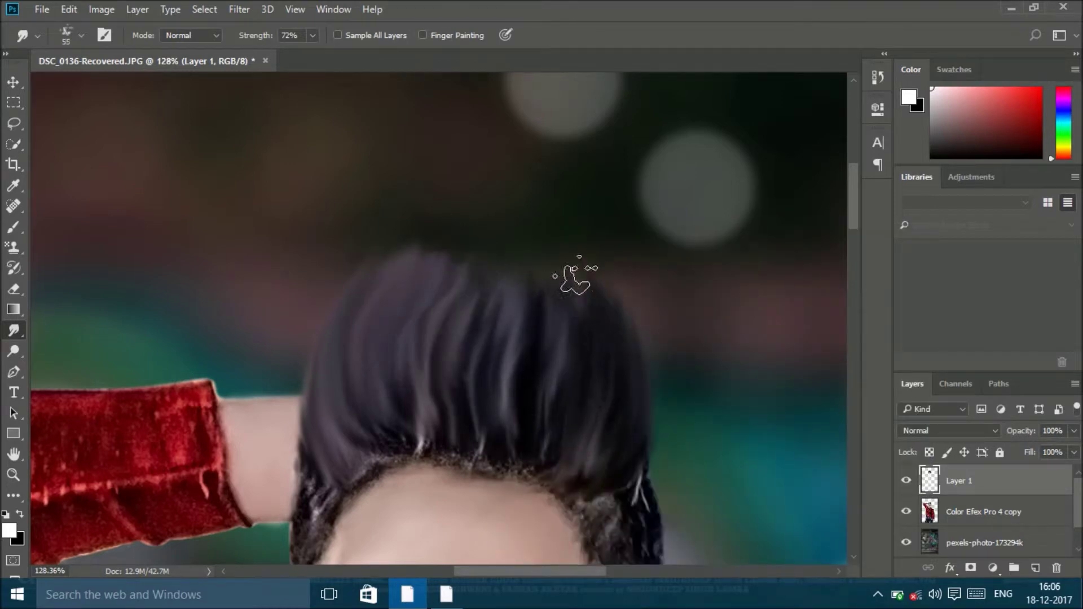
pyautogui.click(69, 9)
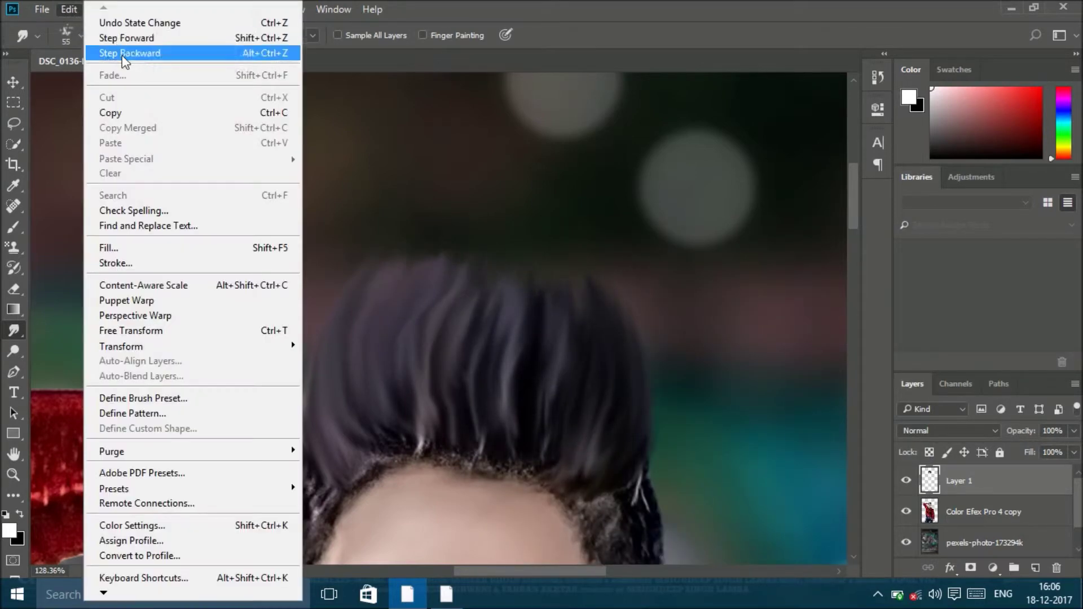
# - Step backward repeatedly through Edit to undo the failed hair smudge strokes
pyautogui.click(101, 53)
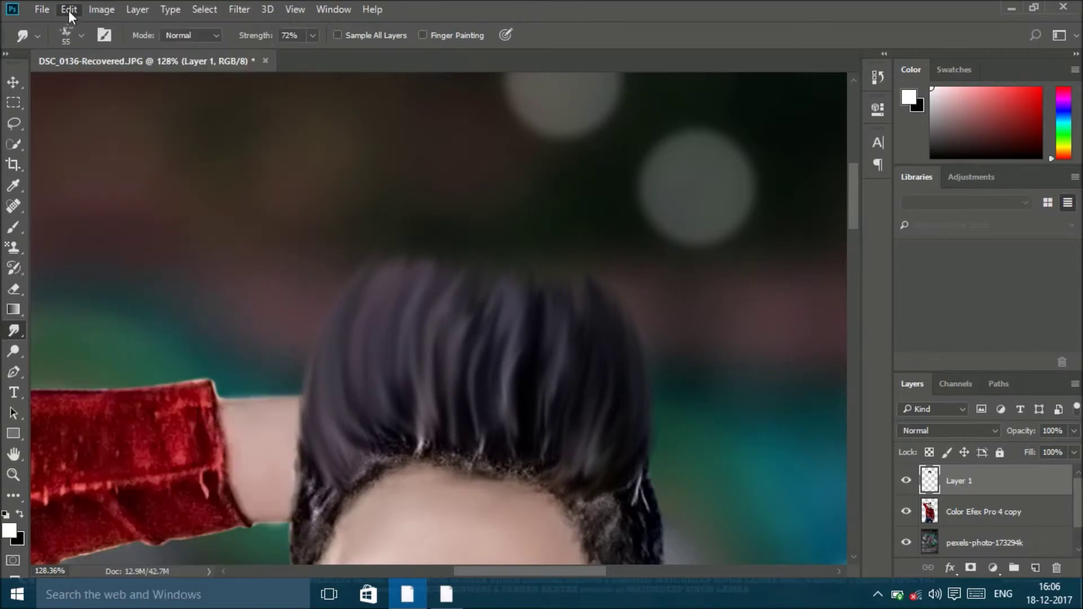
pyautogui.click(68, 9)
pyautogui.click(100, 53)
pyautogui.click(74, 10)
pyautogui.click(73, 9)
pyautogui.click(100, 52)
pyautogui.click(69, 10)
pyautogui.click(69, 10)
pyautogui.click(101, 53)
pyautogui.click(69, 9)
pyautogui.click(100, 52)
pyautogui.click(69, 9)
pyautogui.click(101, 53)
pyautogui.click(69, 9)
pyautogui.click(100, 52)
pyautogui.click(69, 9)
pyautogui.click(107, 54)
pyautogui.click(73, 9)
pyautogui.click(78, 9)
pyautogui.click(114, 55)
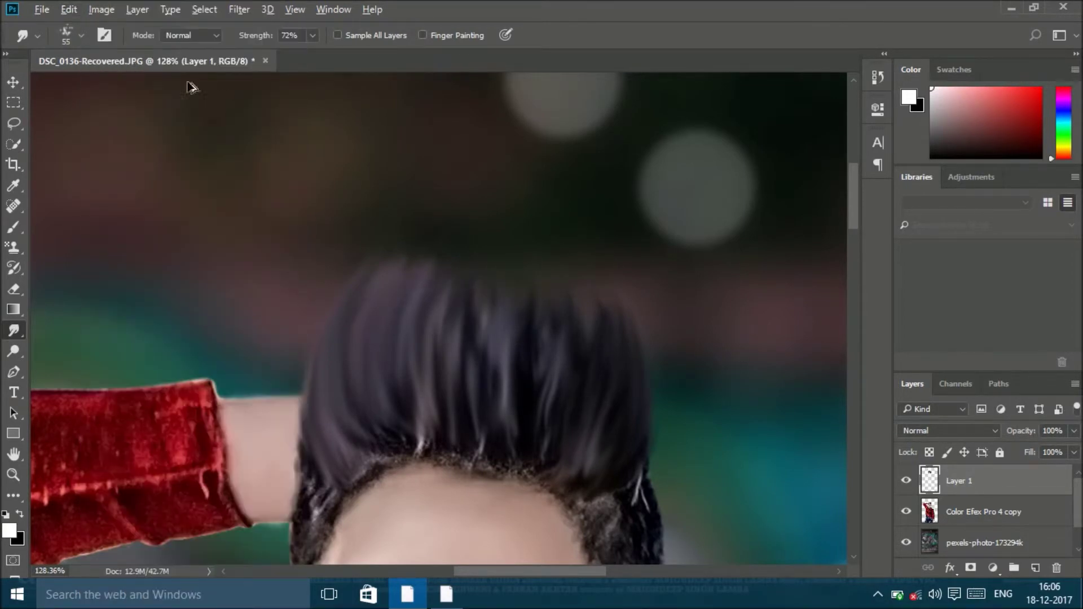
pyautogui.click(69, 9)
pyautogui.click(101, 52)
pyautogui.click(68, 9)
pyautogui.click(113, 52)
pyautogui.click(68, 10)
pyautogui.click(107, 52)
# - Re-smudge the right-side and central hair strands upward with the Smudge tool
pyautogui.press('z')
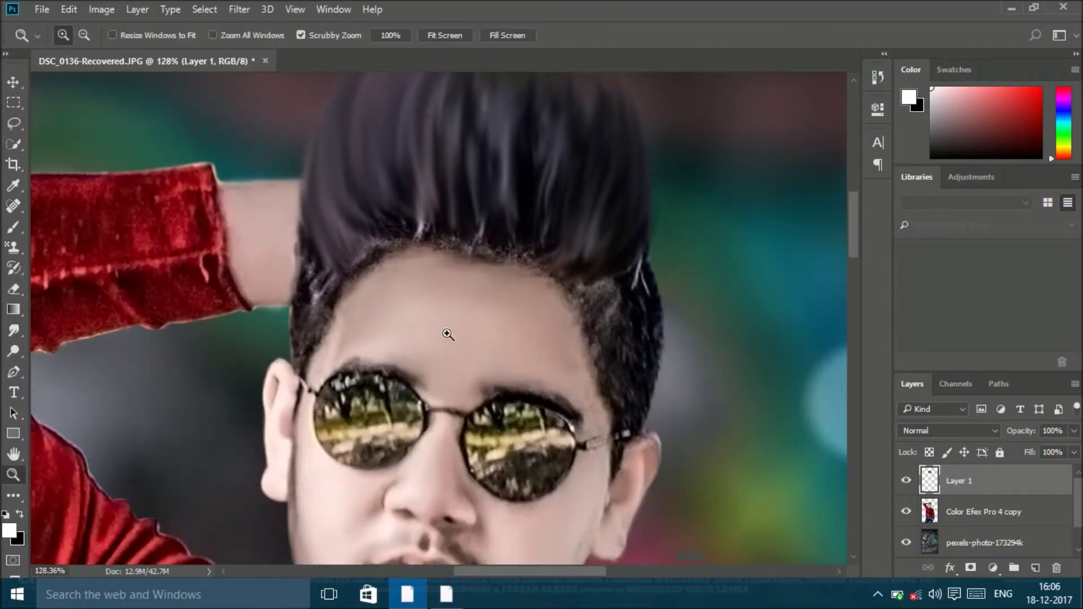
pyautogui.scroll(-3, 548, 369)
pyautogui.scroll(-2, 621, 406)
pyautogui.scroll(-2, 496, 140)
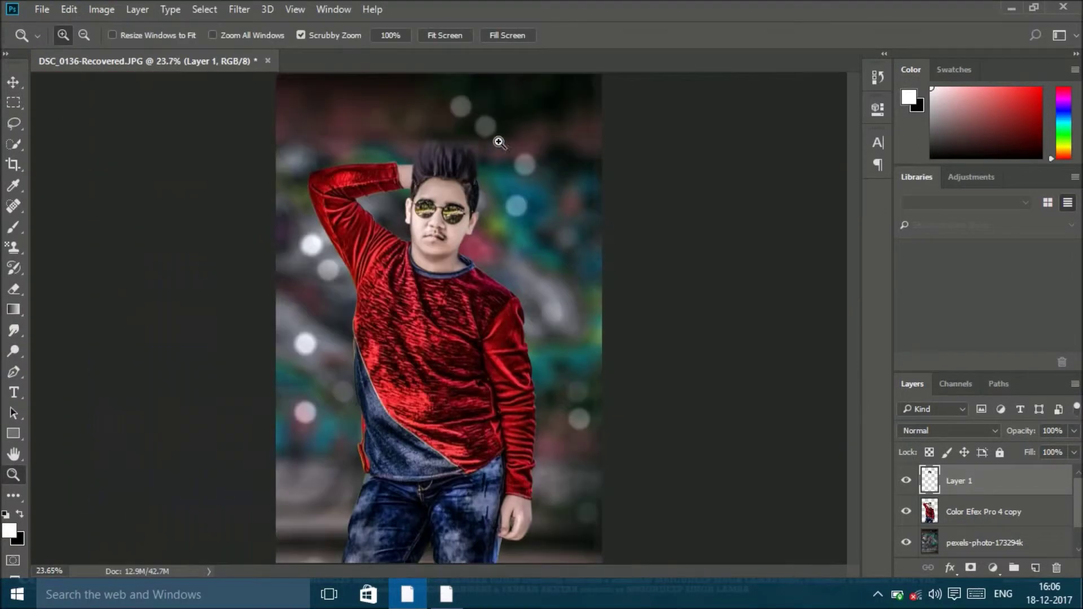
pyautogui.scroll(5, 496, 141)
pyautogui.scroll(2, 358, 270)
pyautogui.scroll(-1, 290, 300)
pyautogui.hotkey('shift', 'r')
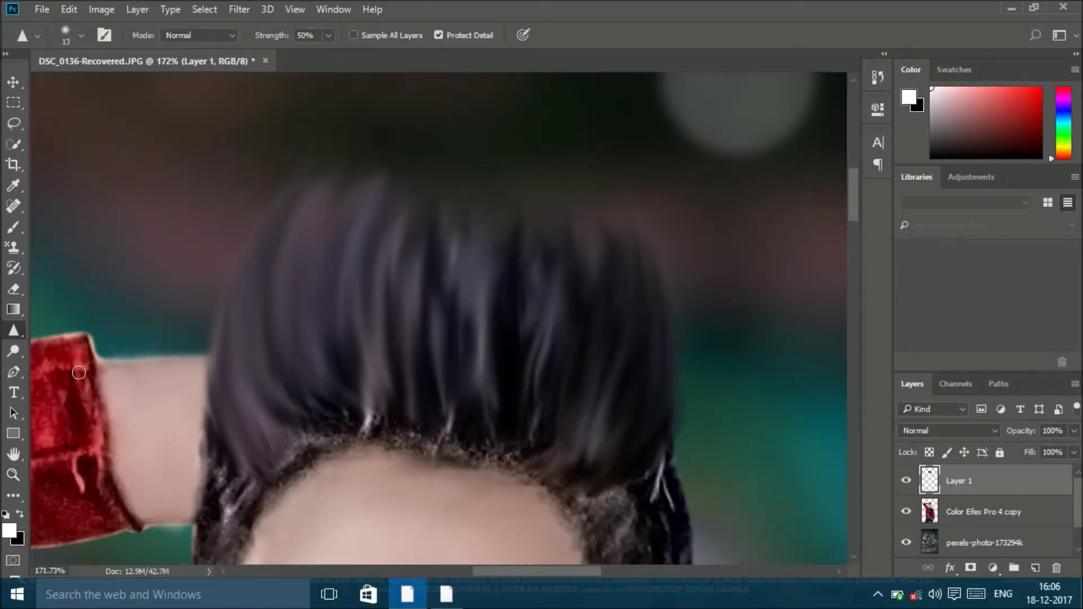
pyautogui.rightClick(22, 329)
pyautogui.click(57, 364)
pyautogui.scroll(2, 528, 344)
pyautogui.moveTo(637, 511)
pyautogui.mouseDown()
pyautogui.moveTo(653, 448)
pyautogui.moveTo(592, 467)
pyautogui.moveTo(684, 331)
pyautogui.moveTo(634, 299)
pyautogui.moveTo(551, 440)
pyautogui.moveTo(508, 285)
pyautogui.moveTo(503, 350)
pyautogui.moveTo(396, 378)
pyautogui.moveTo(448, 188)
pyautogui.moveTo(314, 314)
pyautogui.moveTo(460, 415)
pyautogui.moveTo(426, 320)
pyautogui.moveTo(529, 183)
pyautogui.mouseUp()
pyautogui.moveTo(537, 325)
pyautogui.mouseDown()
pyautogui.moveTo(534, 273)
pyautogui.moveTo(573, 240)
pyautogui.mouseUp()
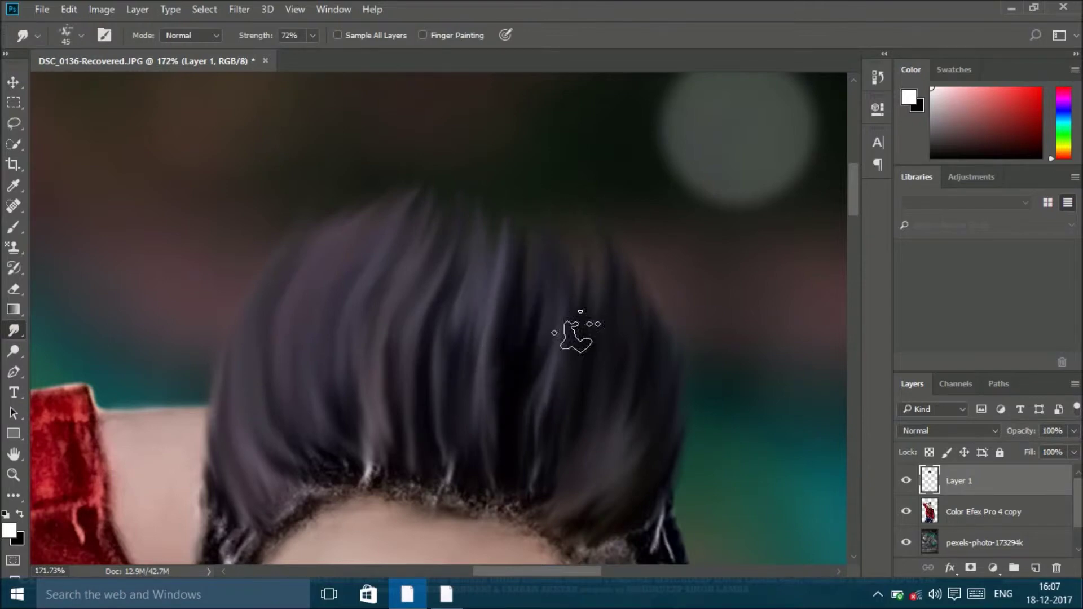
pyautogui.moveTo(542, 429)
pyautogui.mouseDown()
pyautogui.moveTo(552, 339)
pyautogui.moveTo(625, 460)
pyautogui.moveTo(659, 447)
pyautogui.moveTo(669, 471)
pyautogui.moveTo(697, 257)
pyautogui.mouseUp()
# - Smudge the hair's top edge upward, then undo those top-edge strokes
pyautogui.moveTo(303, 333)
pyautogui.mouseDown()
pyautogui.moveTo(435, 189)
pyautogui.moveTo(414, 172)
pyautogui.mouseUp()
pyautogui.moveTo(369, 315); pyautogui.dragTo(386, 186)
pyautogui.moveTo(401, 299)
pyautogui.mouseDown()
pyautogui.moveTo(471, 278)
pyautogui.moveTo(476, 218)
pyautogui.mouseUp()
pyautogui.click(69, 9)
pyautogui.click(113, 49)
pyautogui.click(69, 10)
pyautogui.click(113, 49)
pyautogui.scroll(-1, 553, 415)
pyautogui.hotkey('ctrl', 'z')
pyautogui.hotkey('ctrl', 'z')
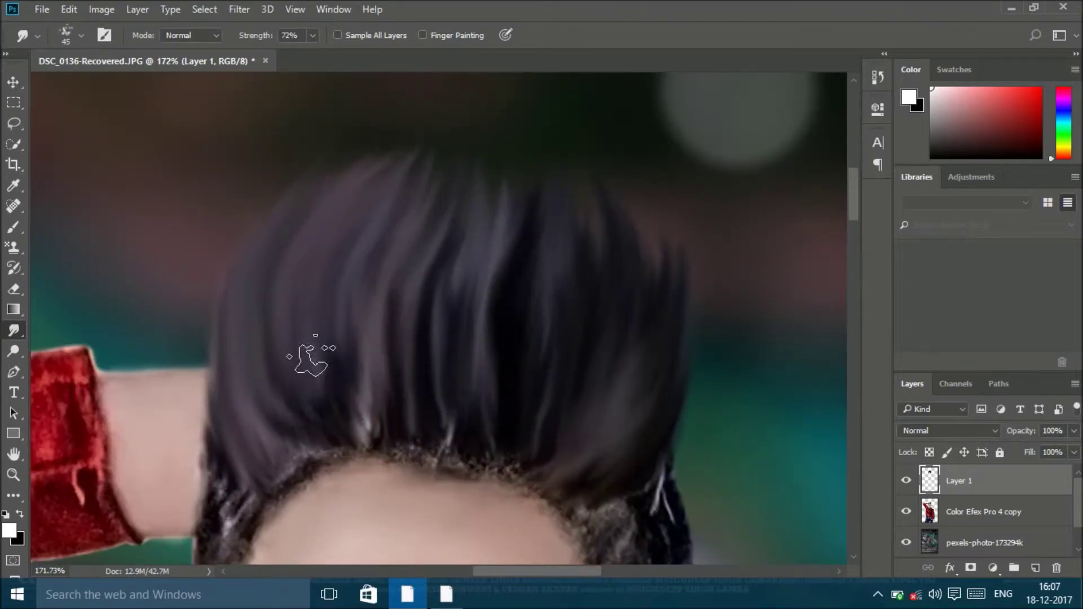
# - Smooth the hairline over the forehead and blend the top hair edge into the background
pyautogui.moveTo(423, 447)
pyautogui.mouseDown()
pyautogui.moveTo(496, 459)
pyautogui.moveTo(547, 491)
pyautogui.mouseUp()
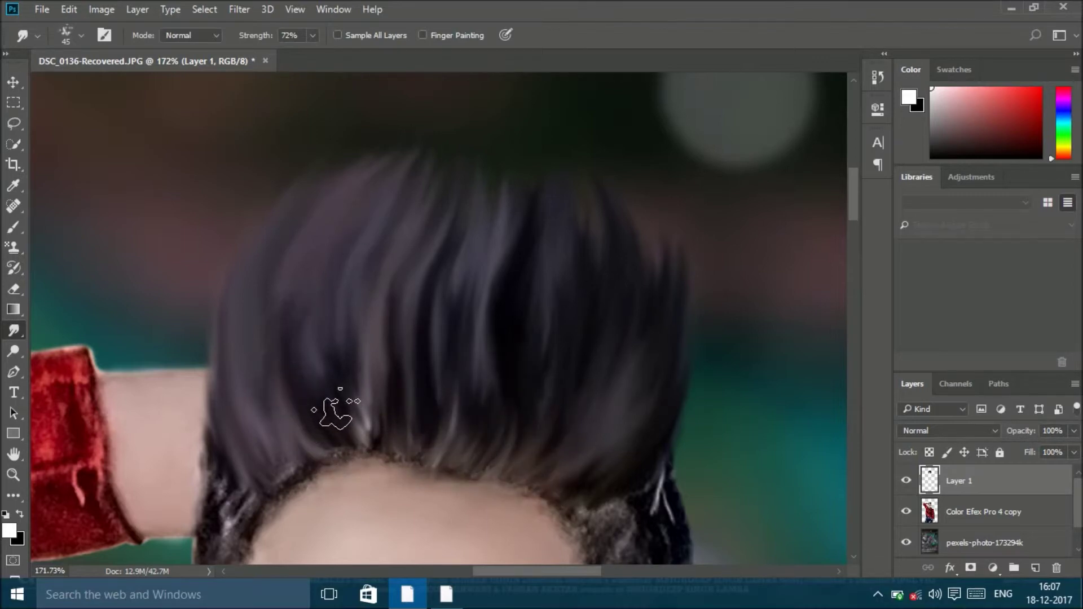
pyautogui.scroll(2, 507, 314)
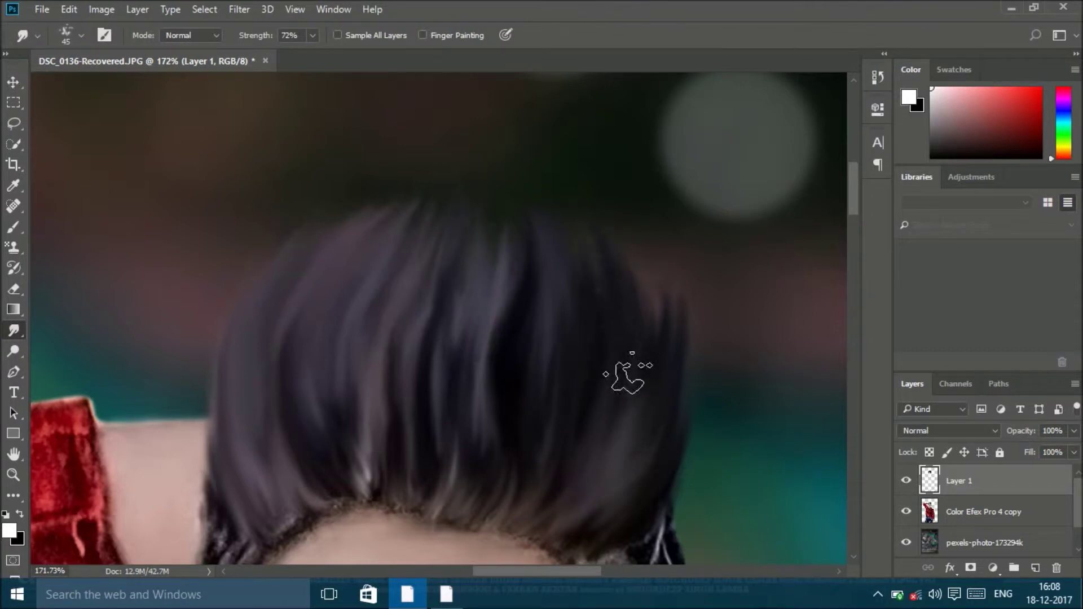
pyautogui.moveTo(483, 249)
pyautogui.mouseDown()
pyautogui.moveTo(481, 188)
pyautogui.moveTo(375, 256)
pyautogui.mouseUp()
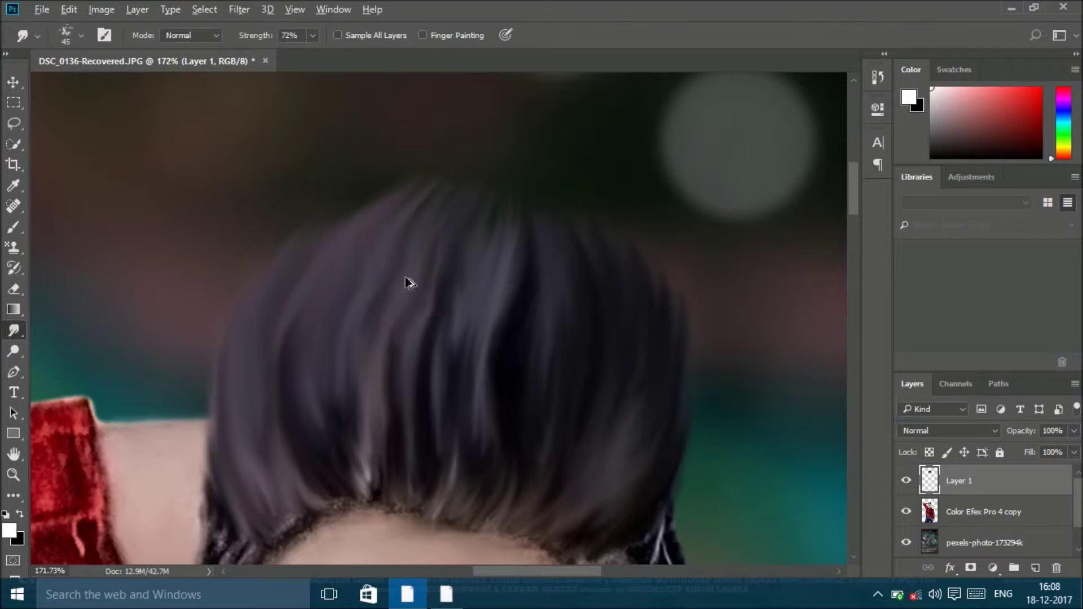
pyautogui.moveTo(423, 179); pyautogui.dragTo(395, 254)
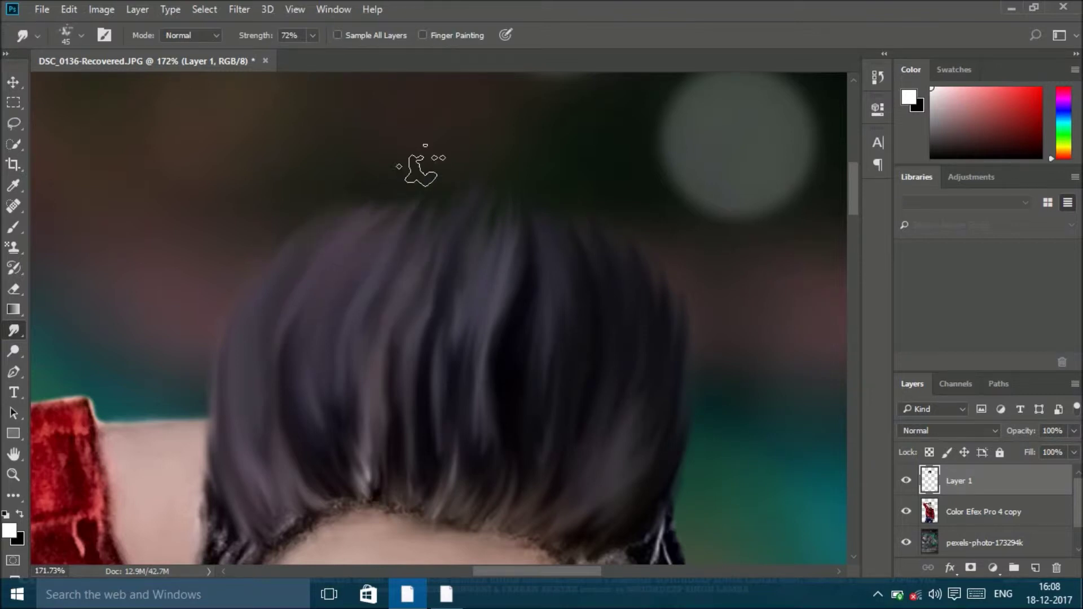
pyautogui.press('[')
pyautogui.press('[')
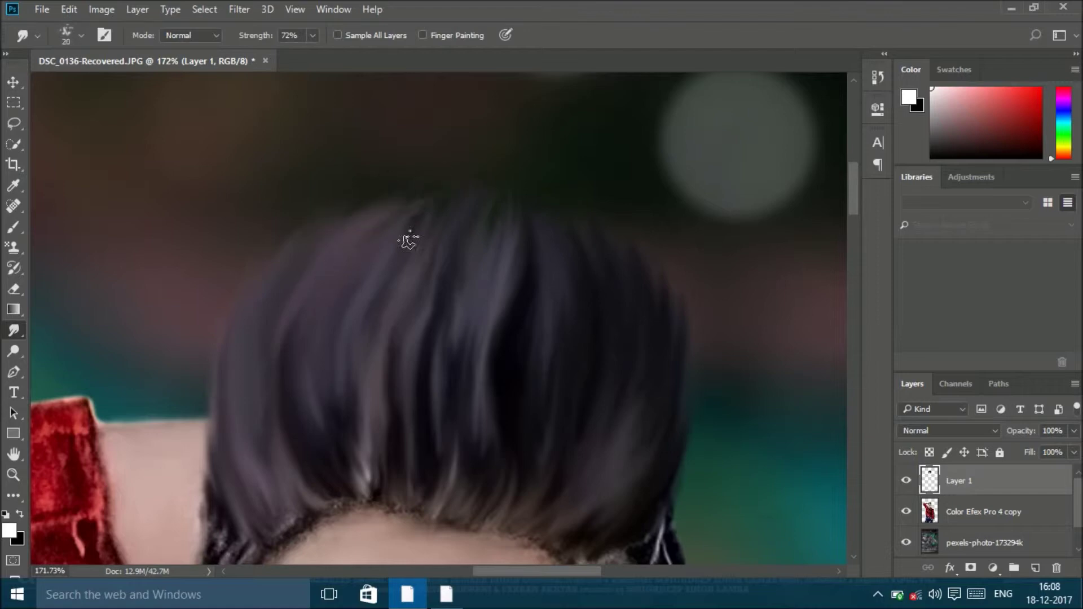
# - Review the poster at Fit on Screen and closer zooms, then add an empty Layer 2
pyautogui.press('z')
pyautogui.hotkey('ctrl', '0')
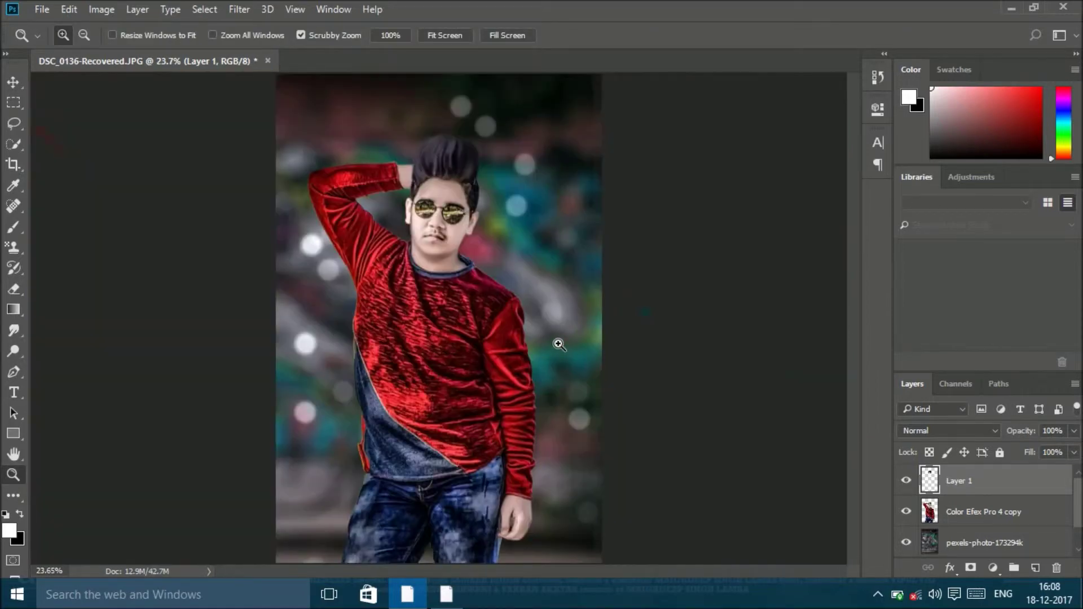
pyautogui.click(520, 160)
pyautogui.moveTo(519, 161); pyautogui.dragTo(540, 197)
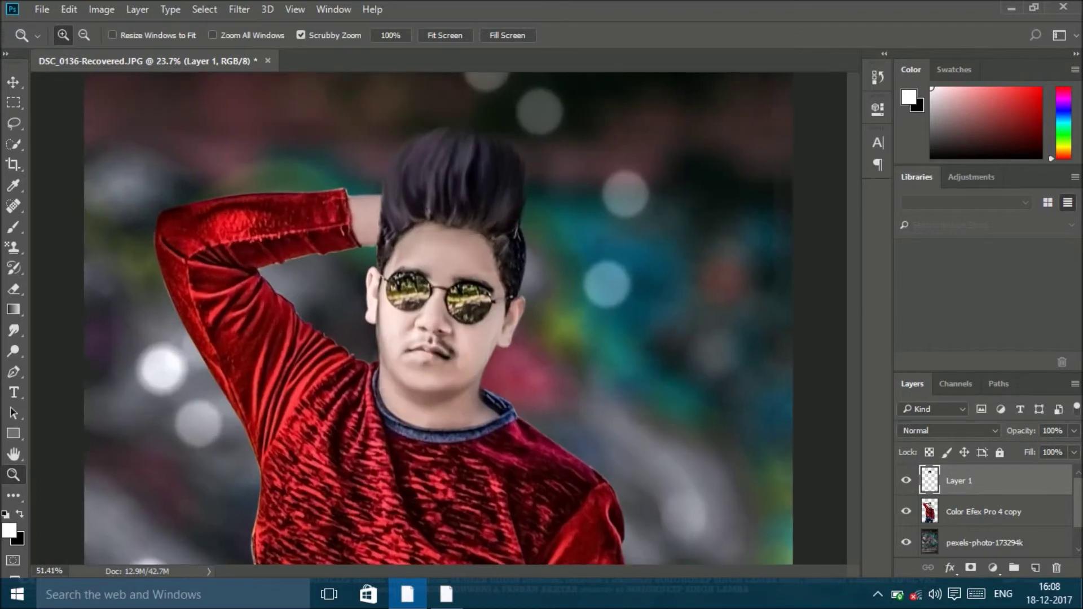
pyautogui.rightClick(519, 178)
pyautogui.click(520, 180)
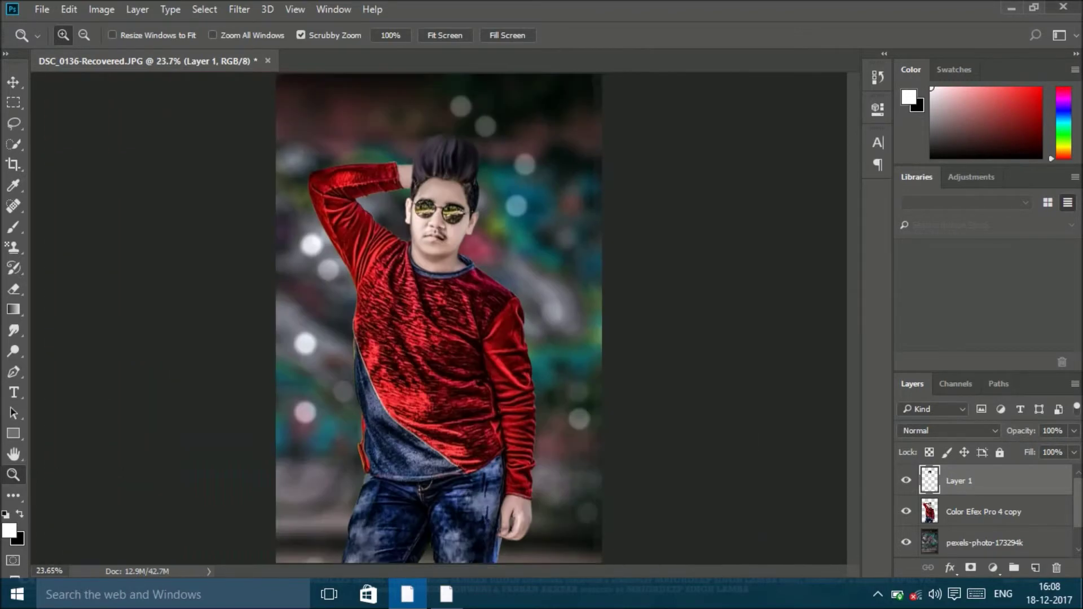
pyautogui.moveTo(496, 220); pyautogui.dragTo(496, 221)
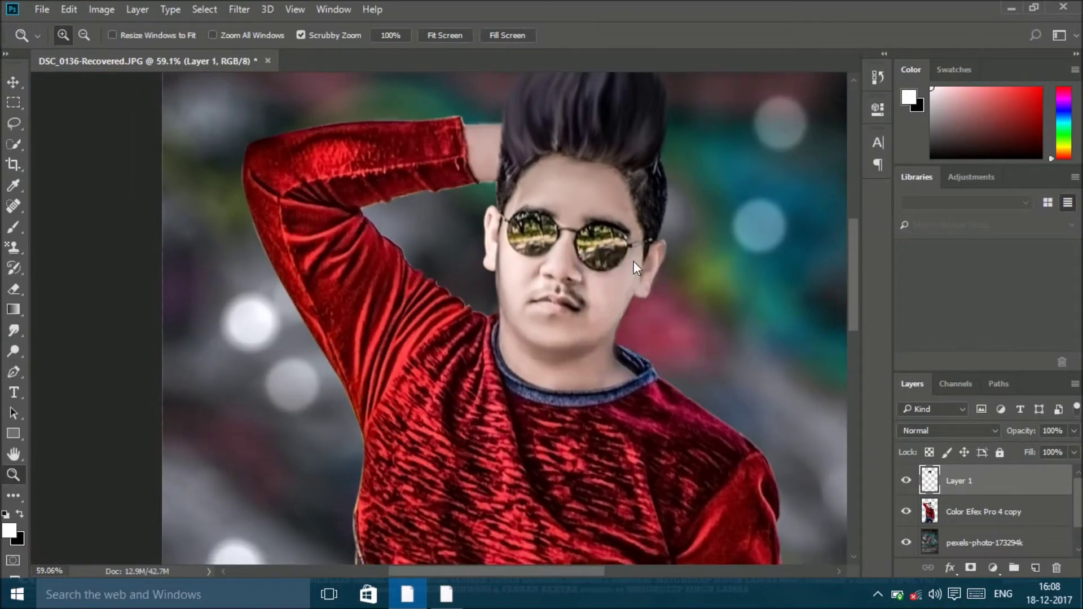
pyautogui.rightClick(496, 221)
pyautogui.click(496, 223)
pyautogui.click(906, 480)
pyautogui.moveTo(507, 293); pyautogui.dragTo(484, 293)
pyautogui.rightClick(484, 293)
pyautogui.rightClick(476, 272)
pyautogui.click(496, 282)
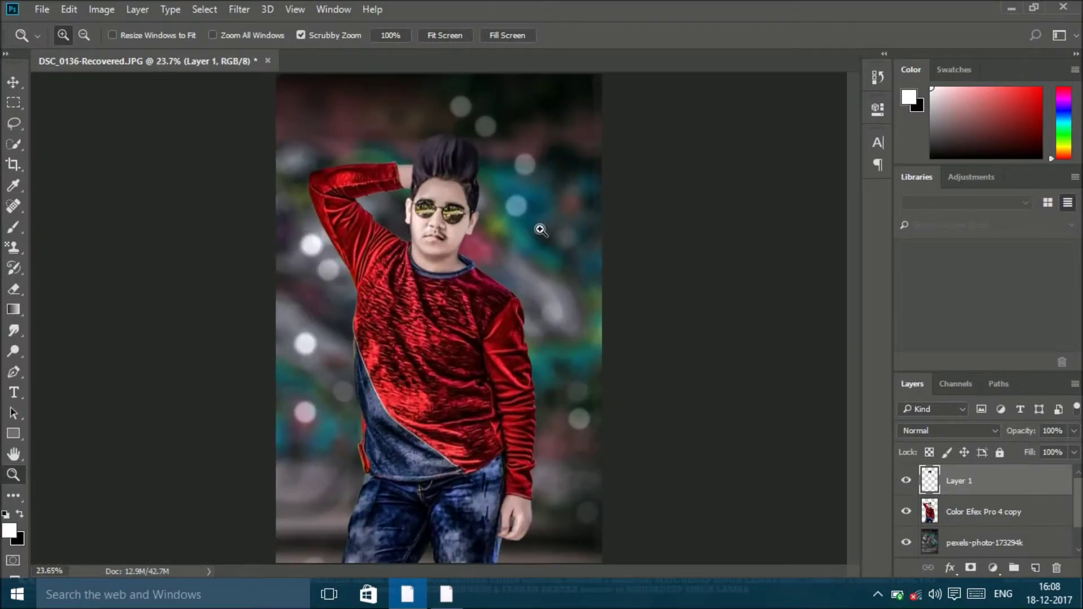
pyautogui.rightClick(469, 206)
pyautogui.click(434, 119)
pyautogui.moveTo(434, 118); pyautogui.dragTo(508, 118)
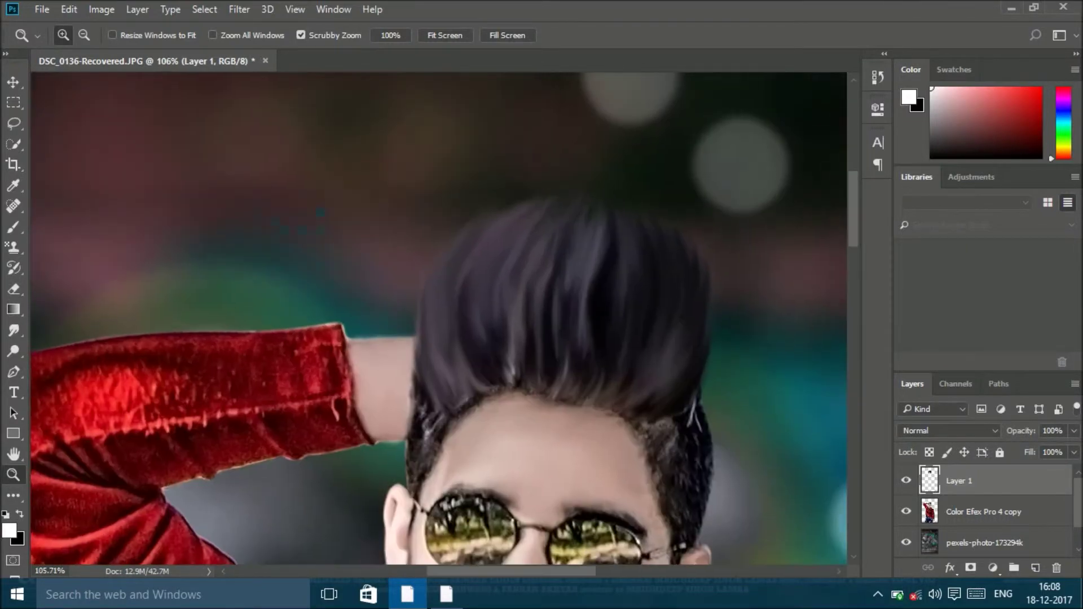
pyautogui.click(1036, 569)
pyautogui.press('b')
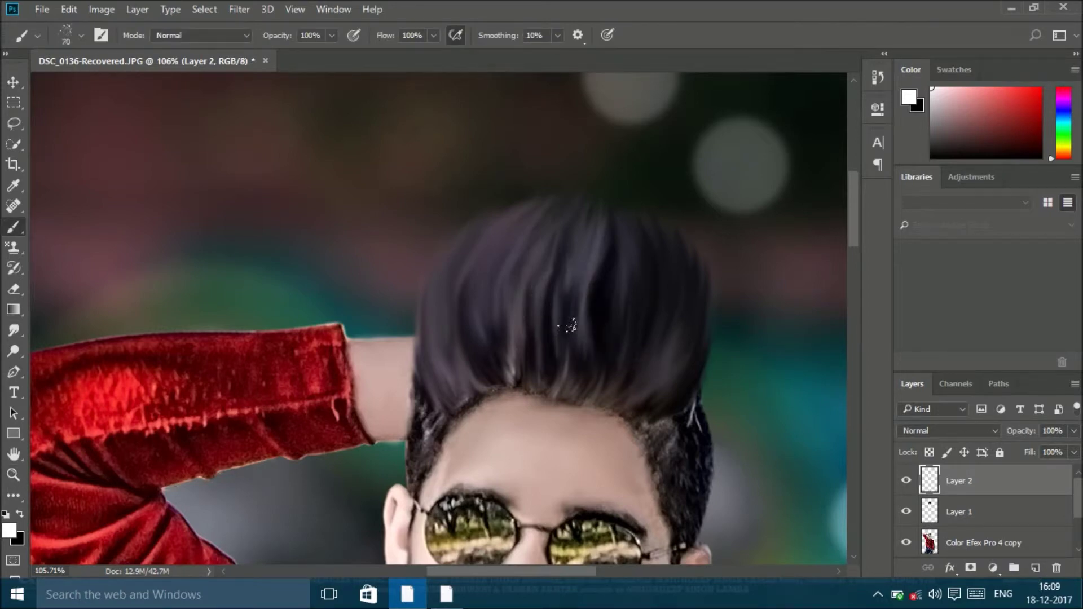
# - Choose red and paint three streaks down the crown hair on Layer 2
pyautogui.click(7, 530)
pyautogui.click(698, 128)
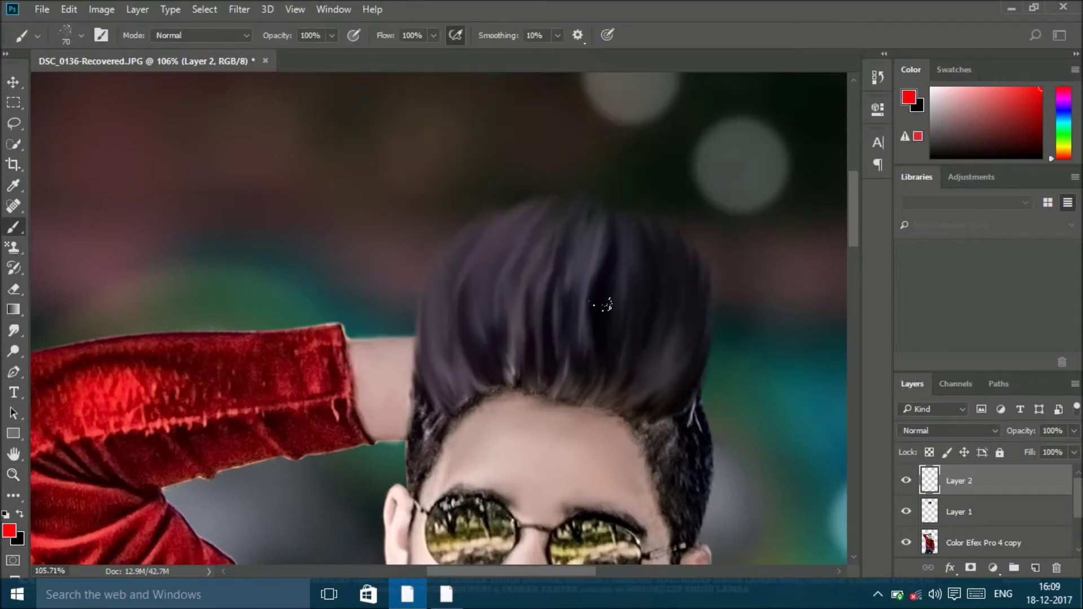
pyautogui.rightClick(598, 302)
pyautogui.press('Escape')
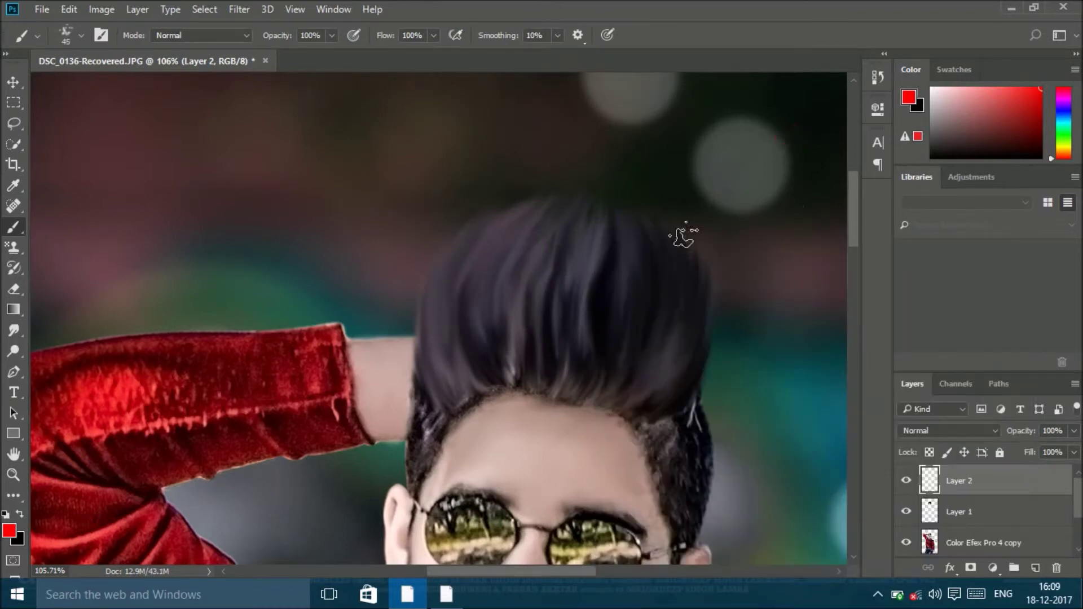
pyautogui.moveTo(602, 265); pyautogui.dragTo(578, 379)
pyautogui.moveTo(556, 265); pyautogui.dragTo(534, 370)
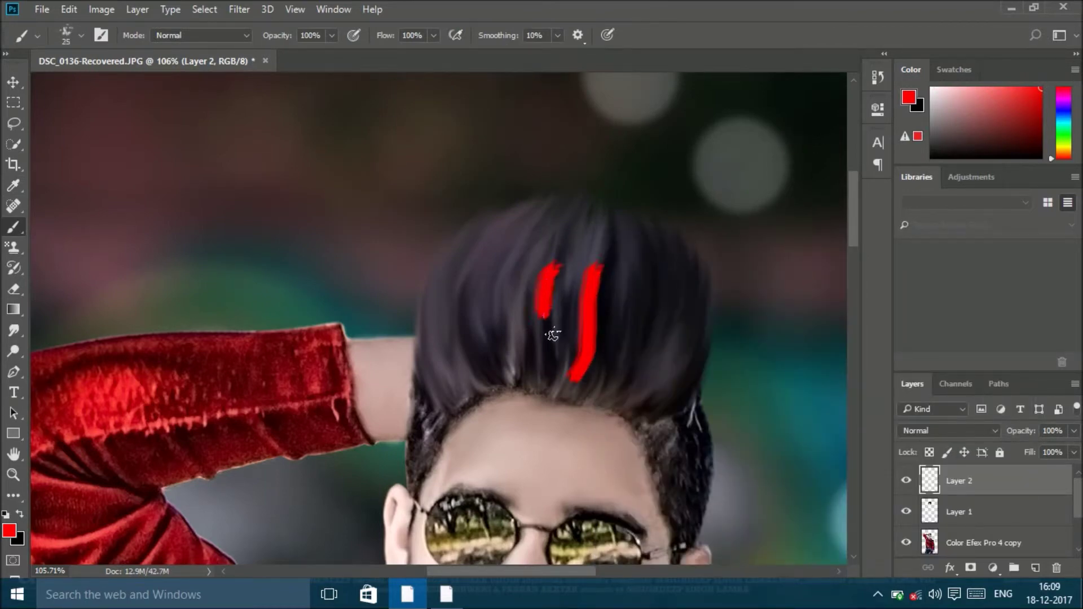
pyautogui.moveTo(537, 262); pyautogui.dragTo(525, 386)
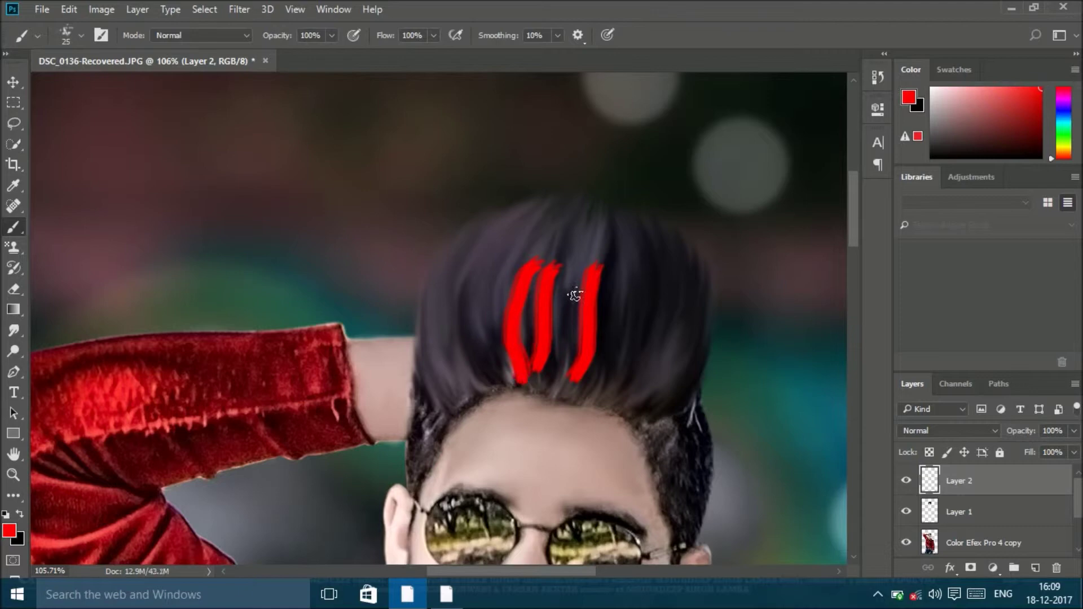
pyautogui.scroll(2, 614, 327)
# - Trim the red streak edges thinner with a small spatter eraser tip
pyautogui.press('e')
pyautogui.rightClick(628, 327)
pyautogui.press('Return')
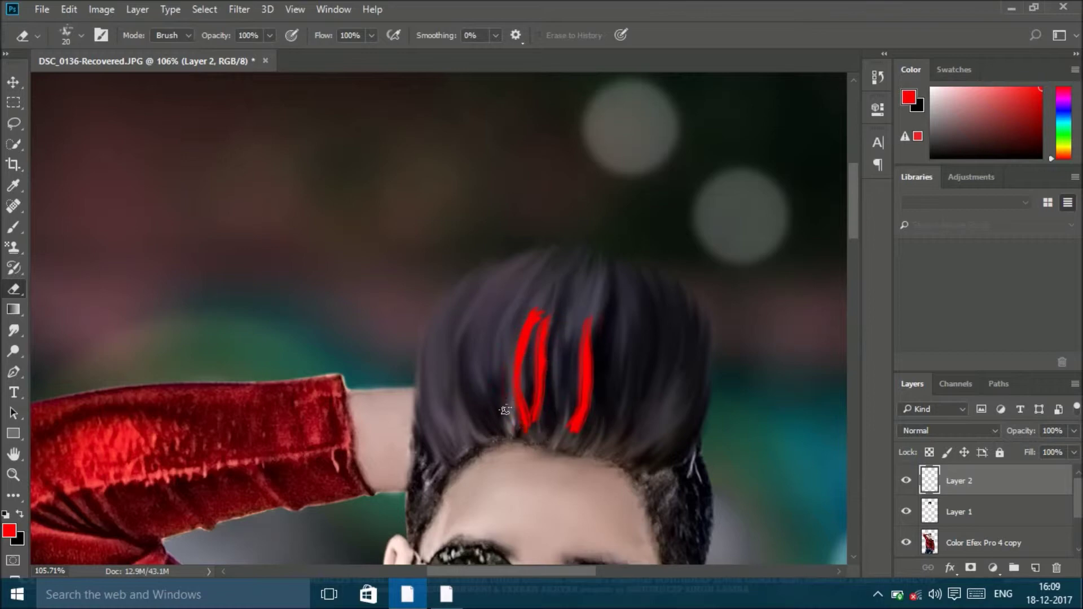
pyautogui.rightClick(541, 290)
pyautogui.press('Return')
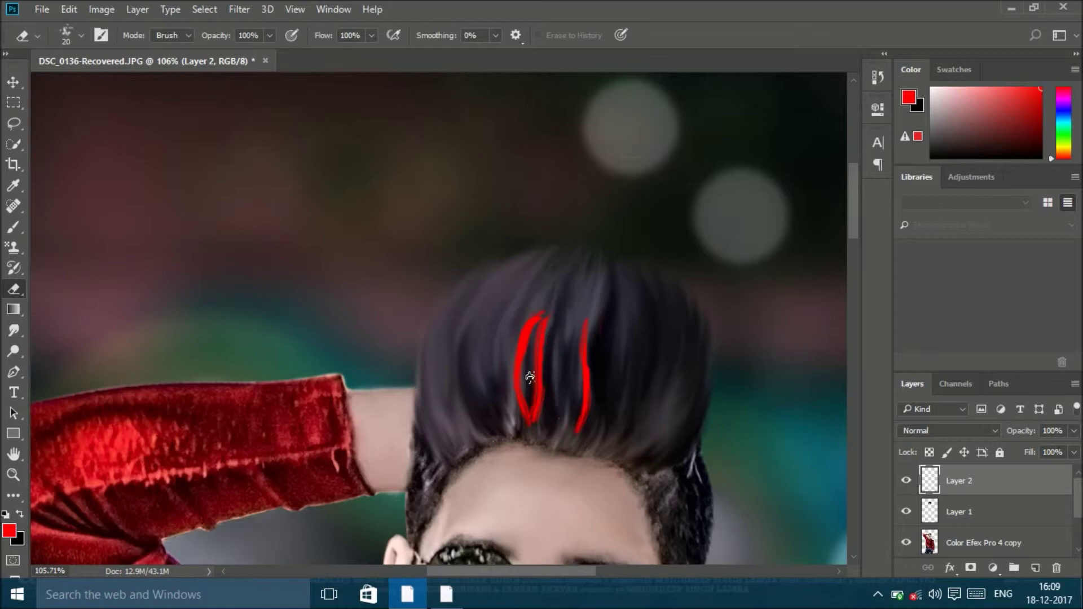
pyautogui.hotkey('ctrl', '-')
# - Set Layer 2 to Color blend mode and shift the streaks' hue with Hue/Saturation
pyautogui.press('z')
pyautogui.hotkey('ctrl', '0')
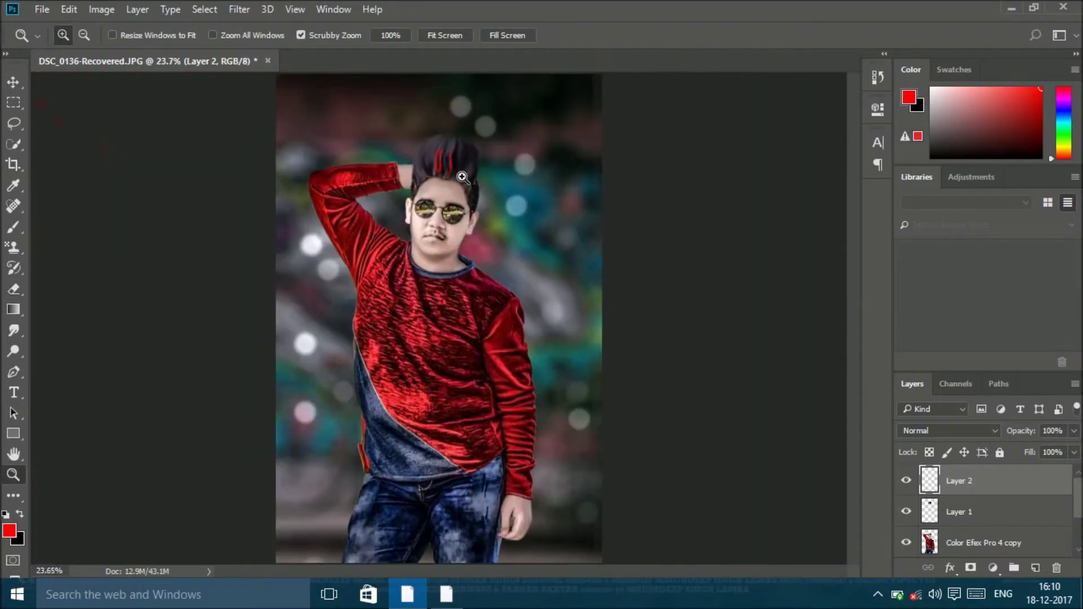
pyautogui.click(925, 431)
pyautogui.click(902, 345)
pyautogui.click(914, 430)
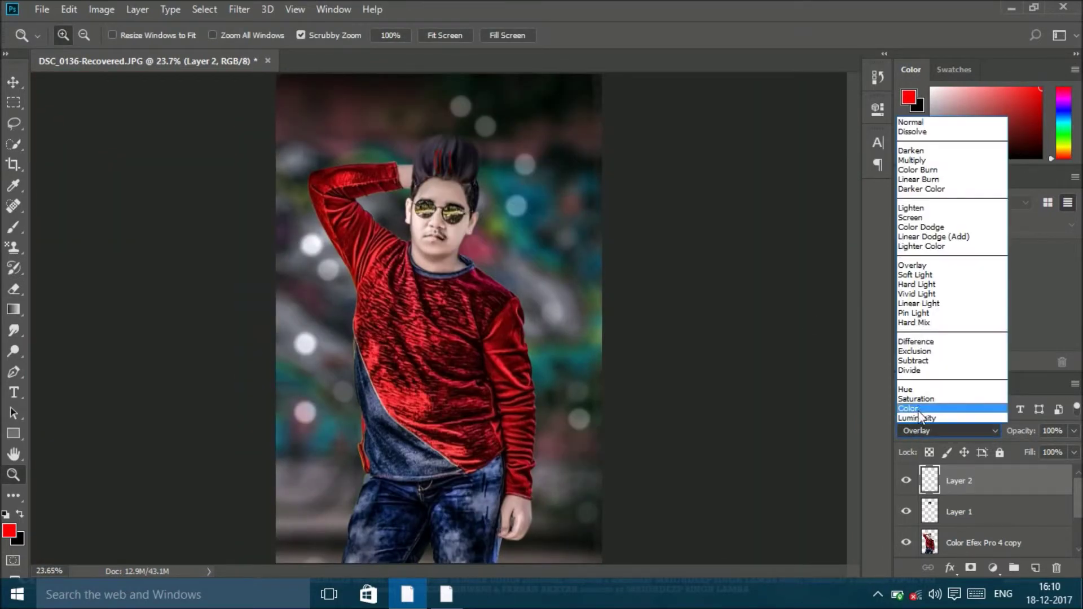
pyautogui.rightClick(395, 236)
pyautogui.click(428, 246)
pyautogui.hotkey('ctrl', 'u')
pyautogui.moveTo(773, 240)
pyautogui.mouseDown()
pyautogui.moveTo(713, 245)
pyautogui.moveTo(791, 245)
pyautogui.mouseUp()
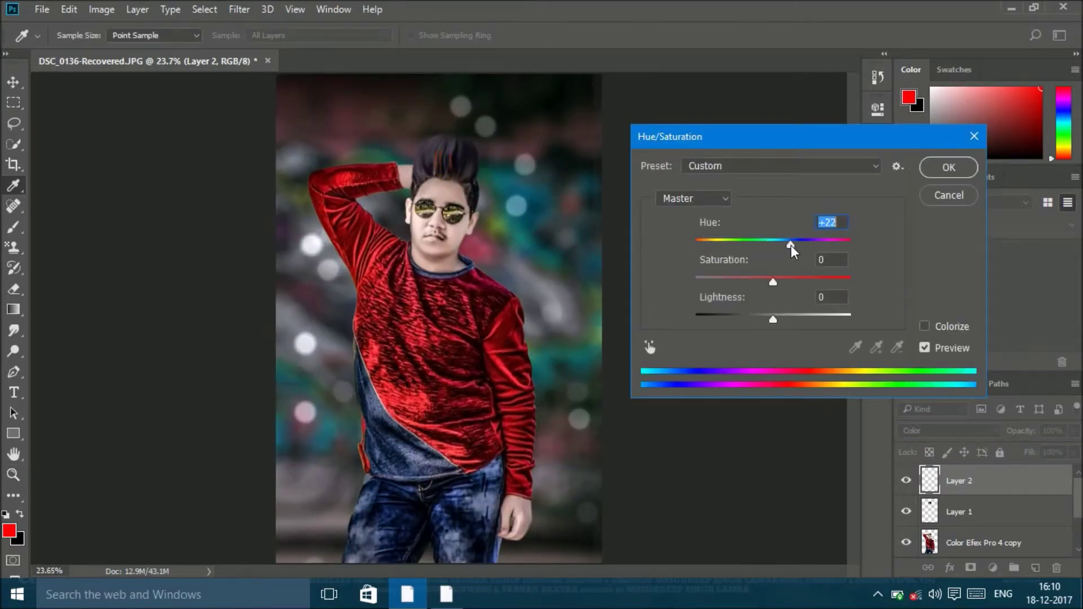
pyautogui.press('Return')
# - Duplicate the streak layer and set the copy to Color blending
pyautogui.press('z')
pyautogui.moveTo(541, 281)
pyautogui.mouseDown()
pyautogui.moveTo(491, 266)
pyautogui.moveTo(515, 266)
pyautogui.mouseUp()
pyautogui.hotkey('ctrl', 'j')
pyautogui.hotkey('ctrl', 'j')
pyautogui.rightClick(982, 481)
pyautogui.click(790, 561)
pyautogui.click(947, 430)
pyautogui.click(913, 276)
pyautogui.click(948, 431)
# - Skew and stretch the duplicated streaks up along the hair with Free Transform
pyautogui.click(918, 408)
pyautogui.moveTo(508, 186); pyautogui.dragTo(558, 187)
pyautogui.rightClick(517, 213)
pyautogui.click(533, 222)
pyautogui.moveTo(519, 157); pyautogui.dragTo(544, 157)
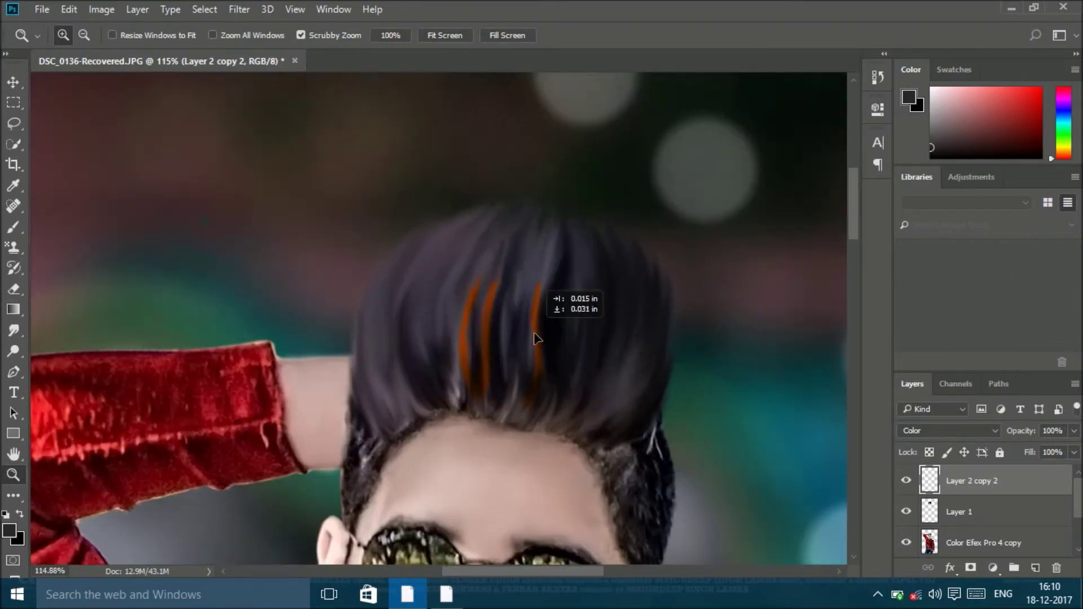
pyautogui.moveTo(527, 338); pyautogui.dragTo(502, 345)
pyautogui.rightClick(529, 353)
pyautogui.click(567, 363)
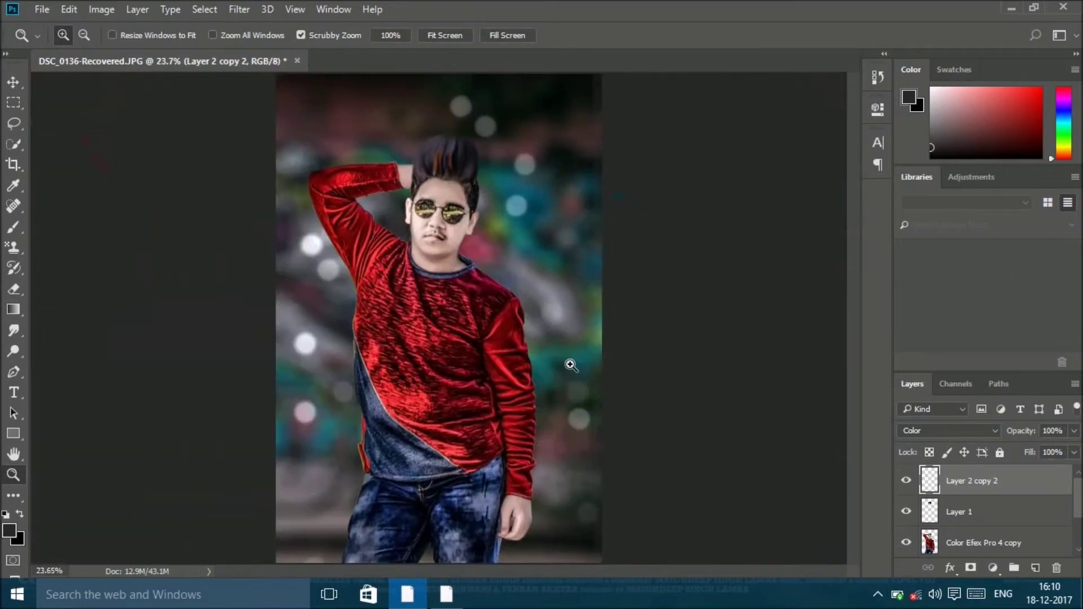
pyautogui.moveTo(454, 145); pyautogui.dragTo(575, 193)
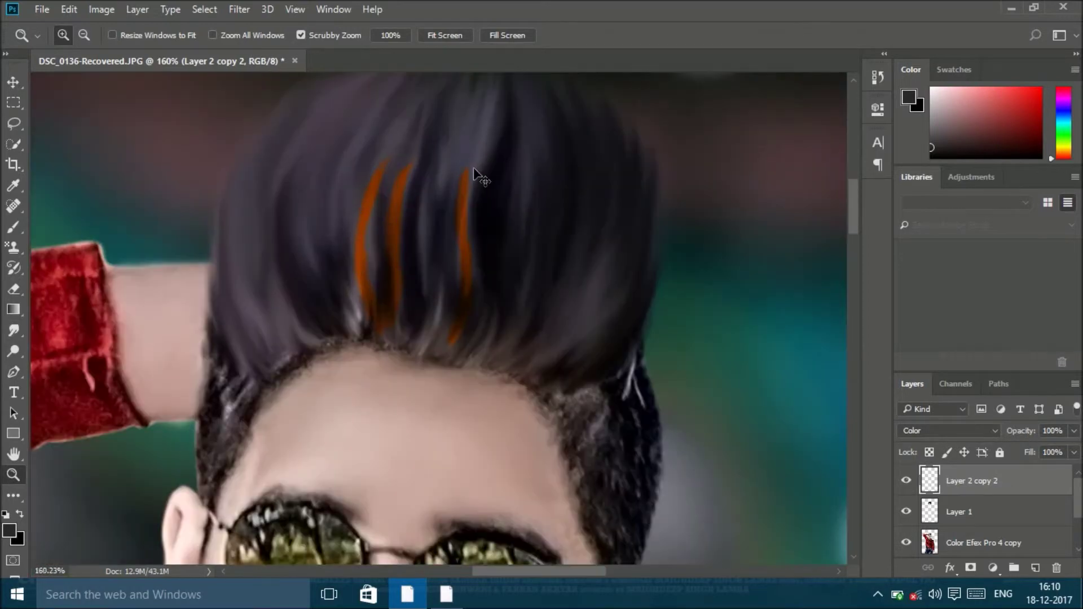
pyautogui.scroll(3, 484, 180)
pyautogui.hotkey('ctrl', 't')
pyautogui.moveTo(432, 258); pyautogui.dragTo(464, 199)
pyautogui.moveTo(357, 340); pyautogui.dragTo(327, 346)
pyautogui.moveTo(510, 344); pyautogui.dragTo(496, 333)
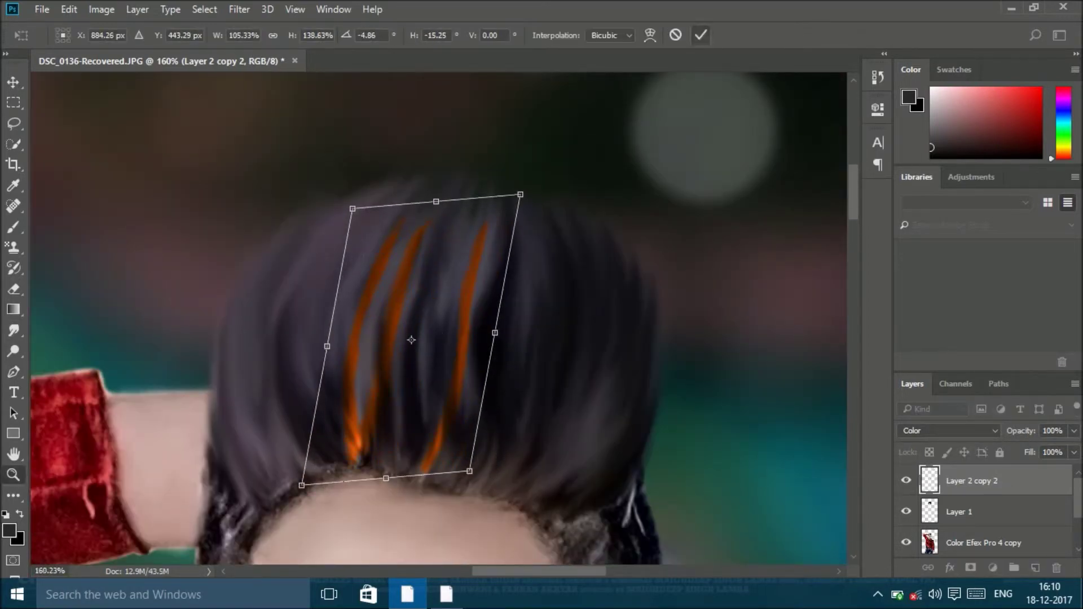
pyautogui.press('Return')
# - Shift the streaks' hue toward blue and adjust their lightness and saturation
pyautogui.press('z')
pyautogui.hotkey('ctrl', '0')
pyautogui.hotkey('ctrl', '-')
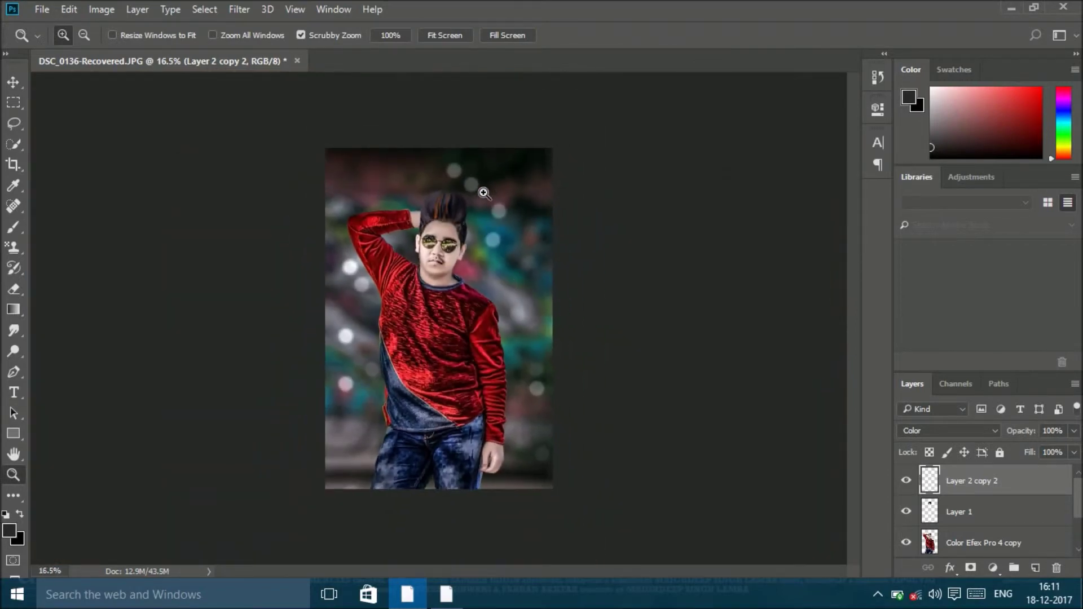
pyautogui.rightClick(442, 220)
pyautogui.click(497, 233)
pyautogui.hotkey('ctrl', 'u')
pyautogui.moveTo(709, 242); pyautogui.dragTo(689, 240)
pyautogui.moveTo(773, 319); pyautogui.dragTo(783, 320)
pyautogui.moveTo(773, 281); pyautogui.dragTo(827, 273)
pyautogui.moveTo(693, 244)
pyautogui.mouseDown()
pyautogui.moveTo(803, 226)
pyautogui.moveTo(652, 243)
pyautogui.mouseUp()
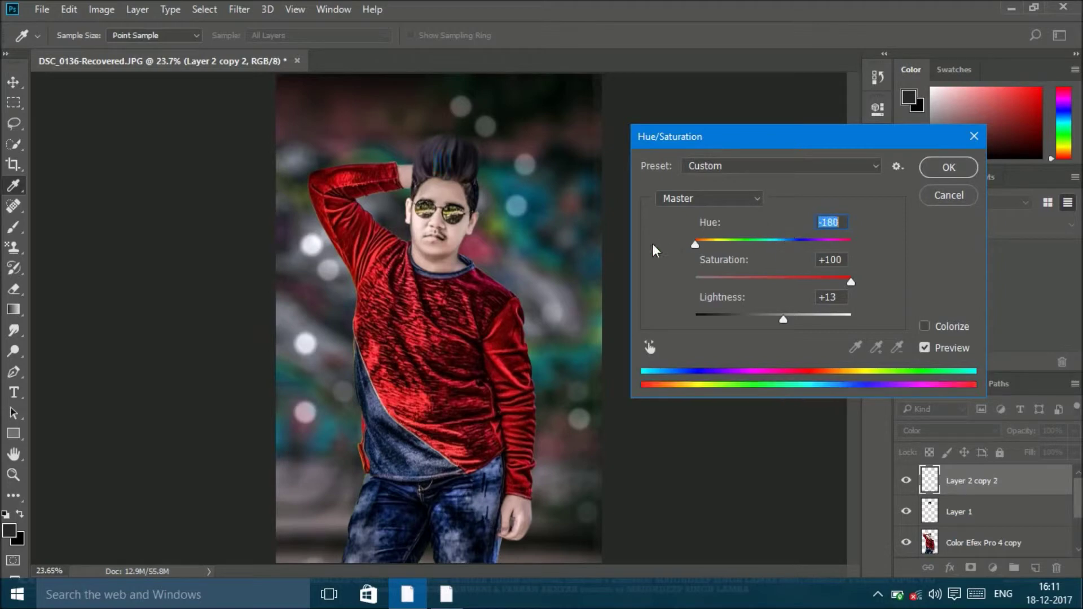
pyautogui.moveTo(758, 278); pyautogui.dragTo(718, 277)
pyautogui.click(949, 167)
pyautogui.press('z')
pyautogui.moveTo(510, 292)
pyautogui.mouseDown()
pyautogui.moveTo(499, 292)
pyautogui.moveTo(510, 292)
pyautogui.mouseUp()
pyautogui.rightClick(980, 492)
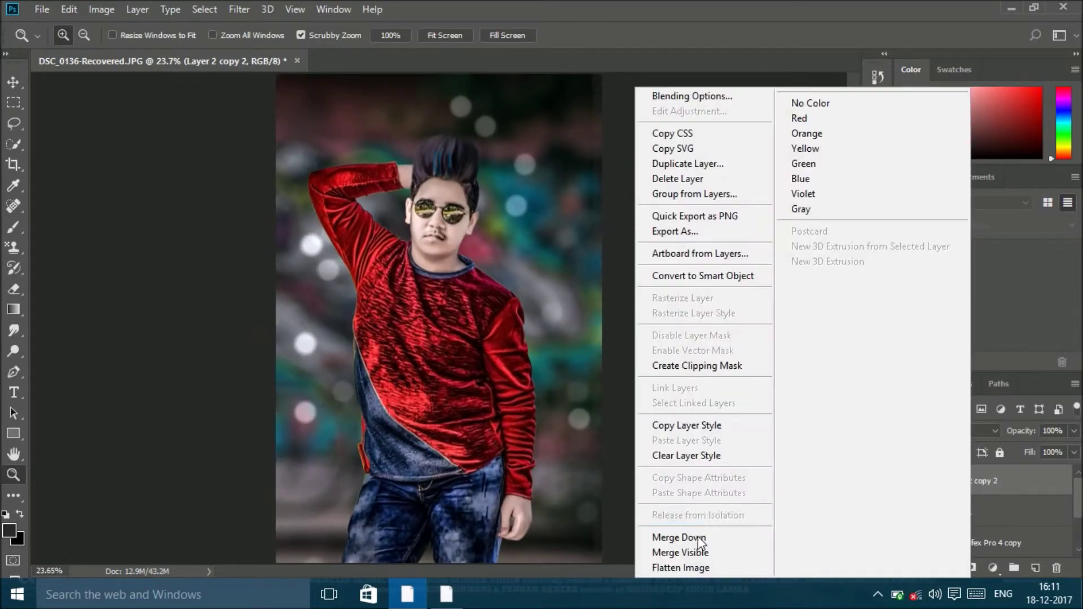
# - Merge the hair streaks down and add a new empty layer, zoomed on the face
pyautogui.click(695, 537)
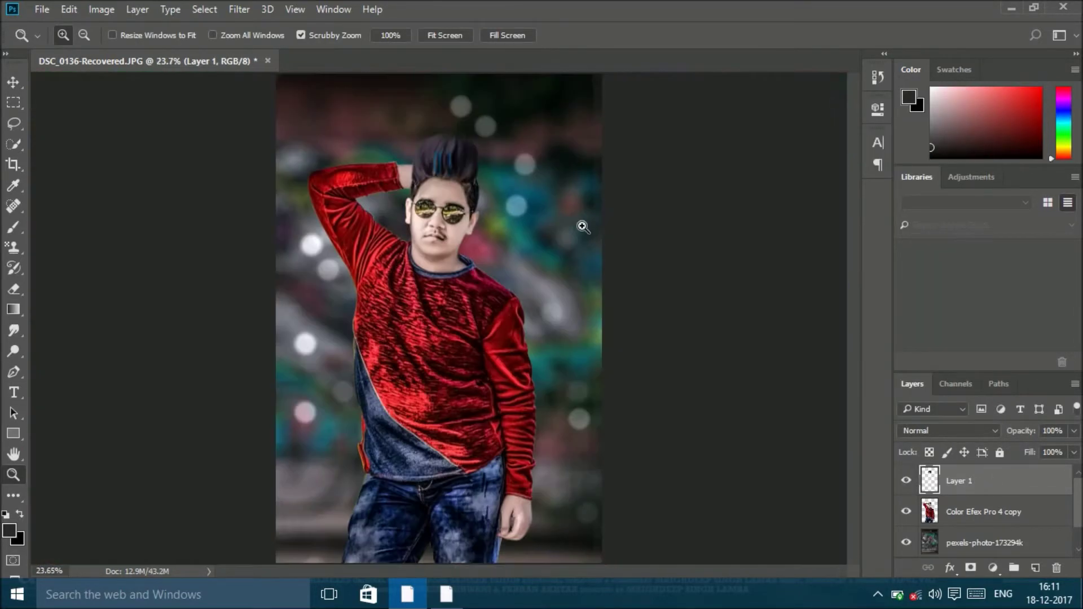
pyautogui.rightClick(546, 266)
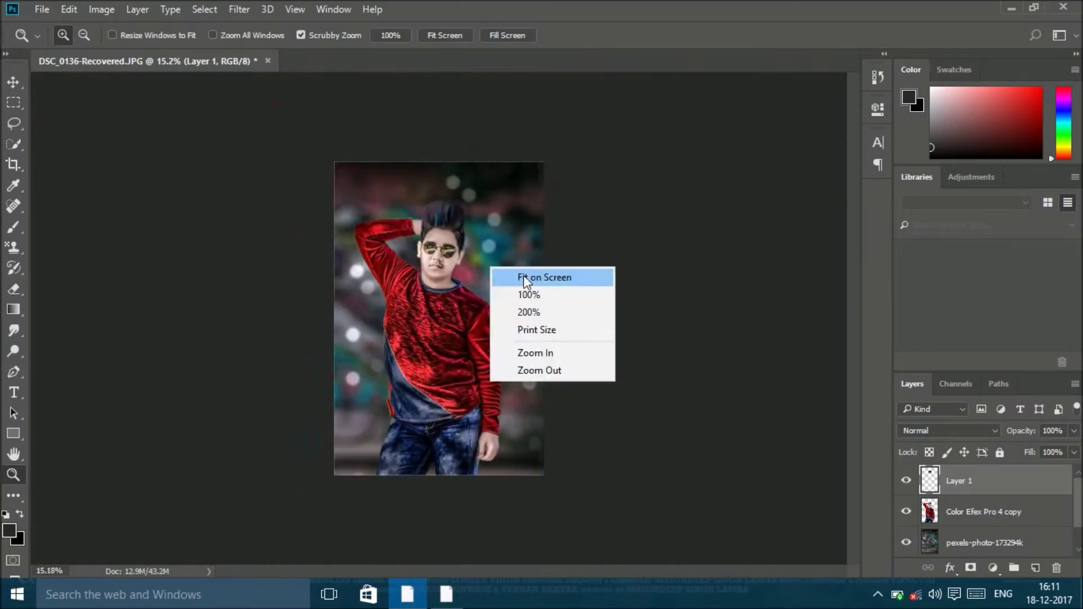
pyautogui.keyDown('ctrl'); pyautogui.click(1036, 568); pyautogui.keyUp('ctrl')
pyautogui.moveTo(429, 310)
pyautogui.mouseDown()
pyautogui.moveTo(553, 257)
pyautogui.moveTo(462, 260)
pyautogui.mouseUp()
pyautogui.scroll(-1, 338, 282)
# - Test a screentone brush preset with a dab on the left lens
pyautogui.press('b')
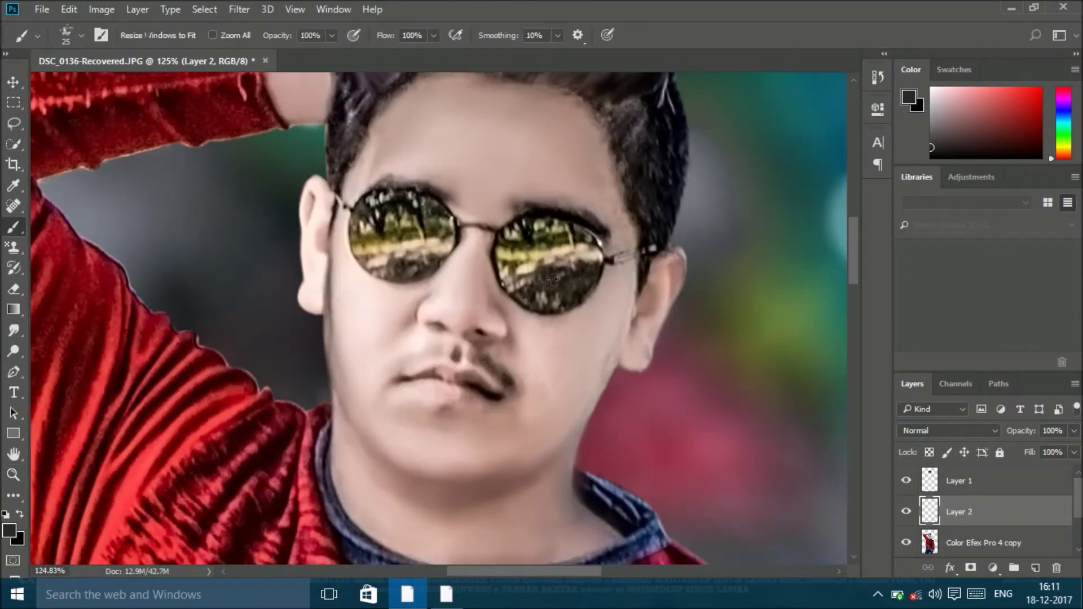
pyautogui.rightClick(561, 298)
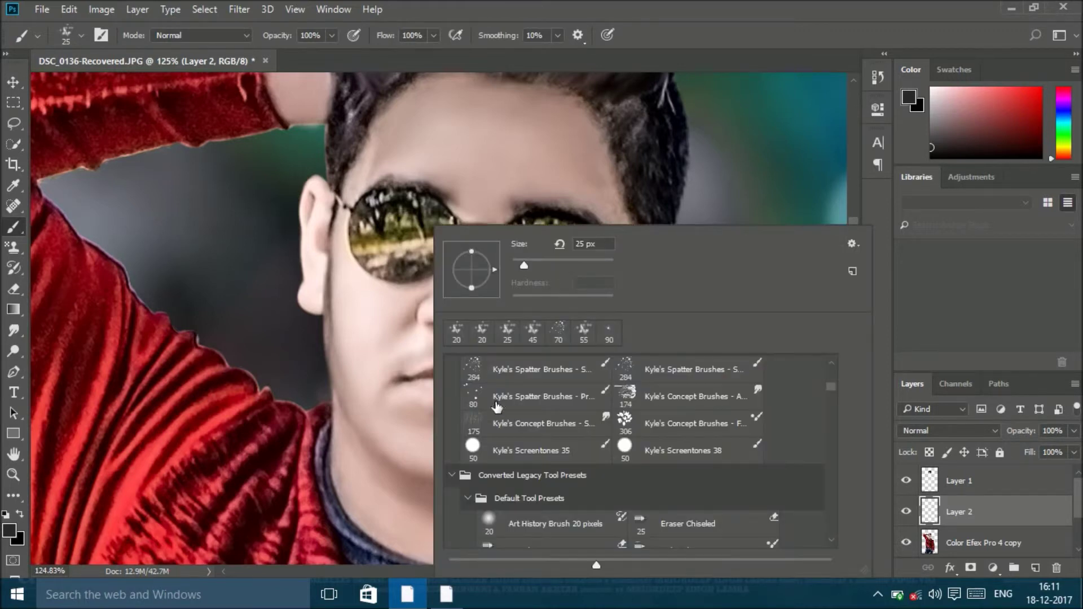
pyautogui.click(481, 451)
pyautogui.click(402, 248)
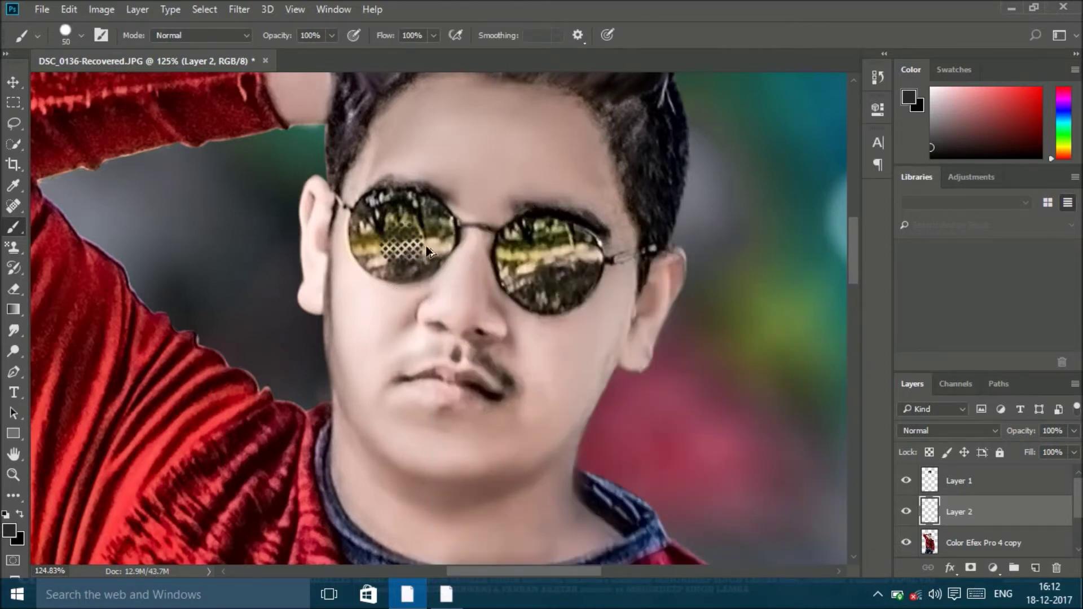
# - Switch the brush to a soft round preset after trying other presets
pyautogui.rightClick(447, 260)
pyautogui.scroll(-2, 623, 467)
pyautogui.click(536, 460)
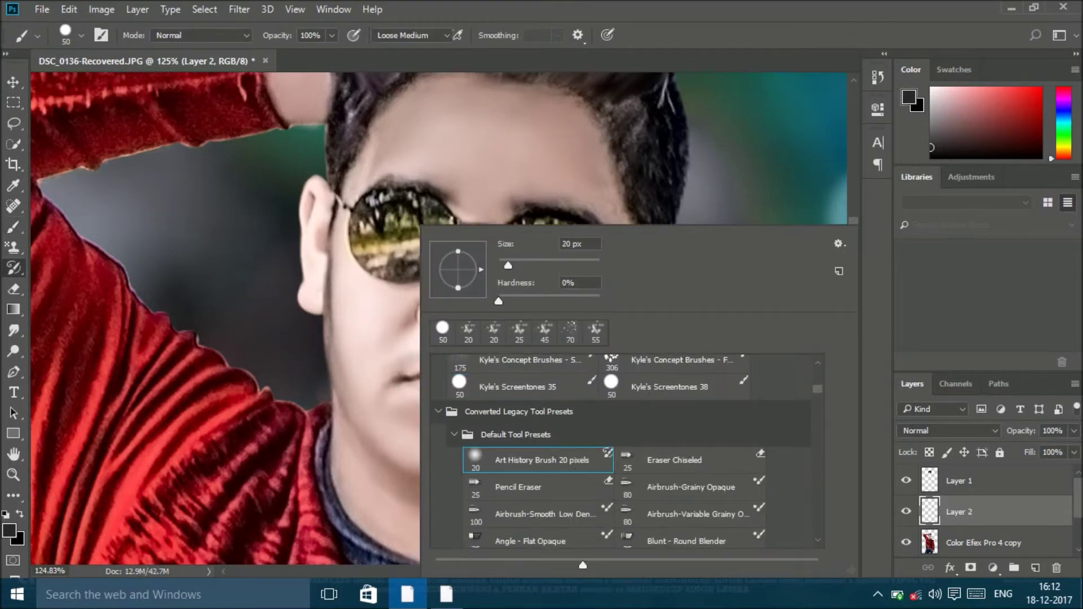
pyautogui.scroll(-1, 536, 460)
pyautogui.click(488, 540)
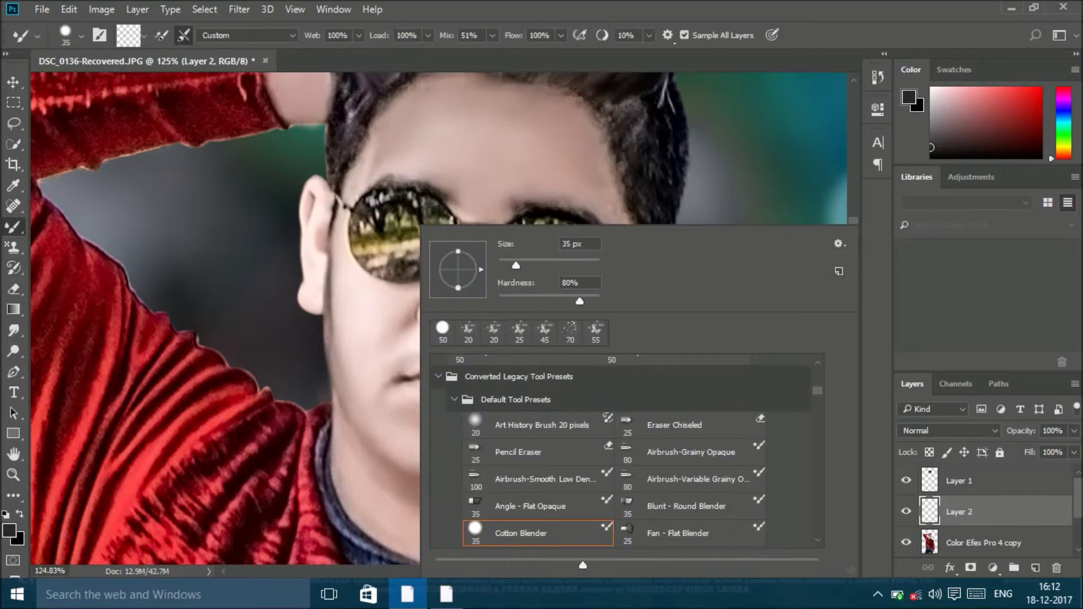
pyautogui.scroll(5, 824, 383)
pyautogui.scroll(5, 824, 382)
pyautogui.click(522, 370)
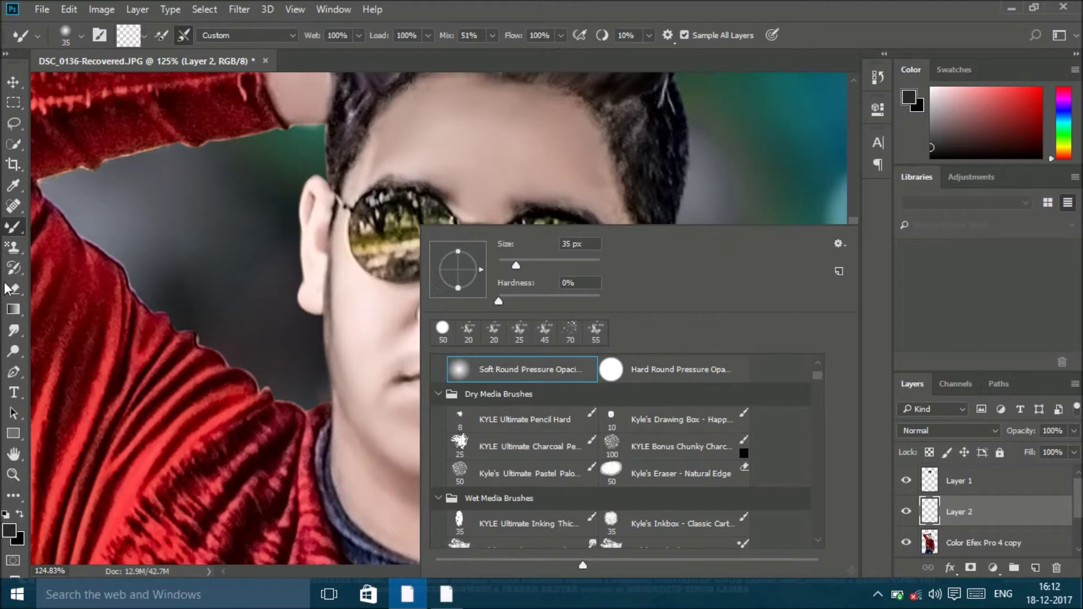
pyautogui.click(14, 226)
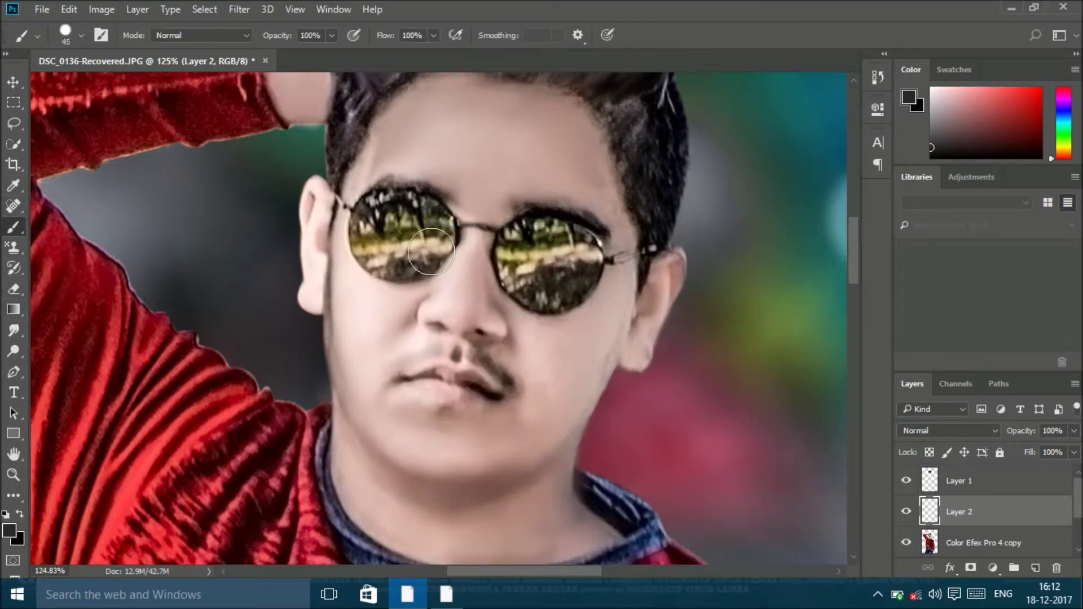
# - Set the foreground colour to pure red and start painting the left lens
pyautogui.click(9, 531)
pyautogui.click(535, 140)
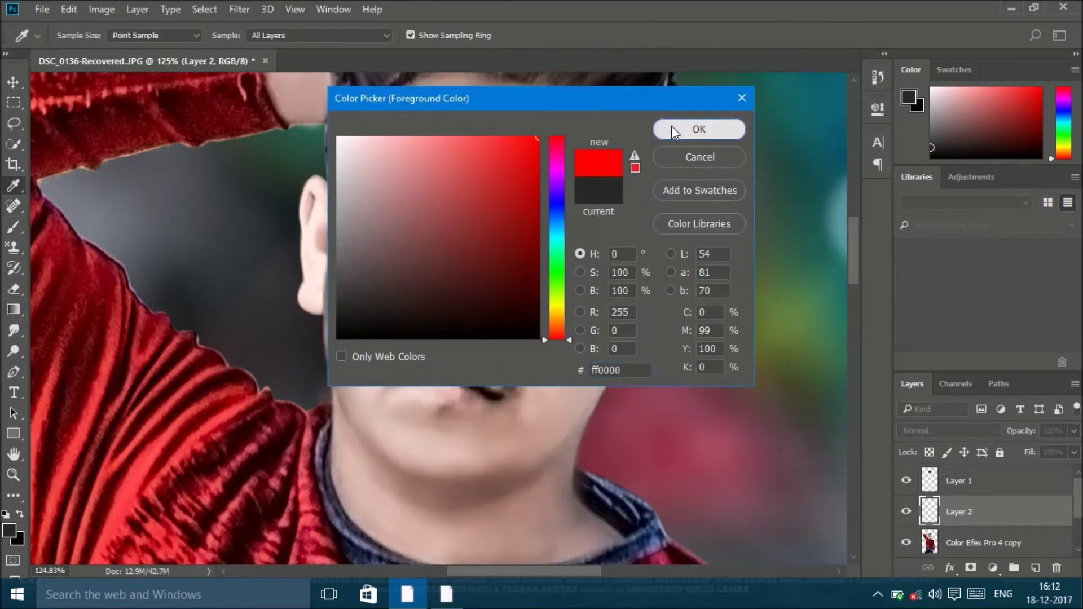
pyautogui.click(698, 129)
pyautogui.moveTo(427, 236); pyautogui.dragTo(402, 228)
# - Enlarge the brush, add more red to the left lens, and settle on Soft Round
pyautogui.rightClick(427, 225)
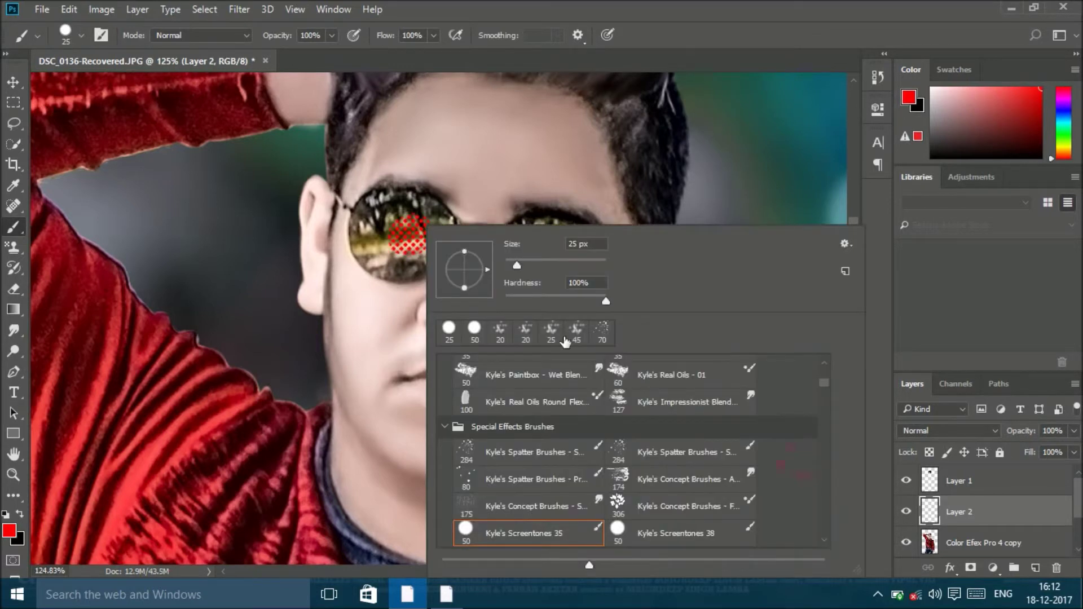
pyautogui.doubleClick(450, 330)
pyautogui.rightClick(423, 225)
pyautogui.doubleClick(464, 330)
pyautogui.moveTo(389, 225); pyautogui.dragTo(406, 237)
pyautogui.rightClick(418, 225)
pyautogui.moveTo(814, 382); pyautogui.dragTo(814, 367)
pyautogui.click(456, 390)
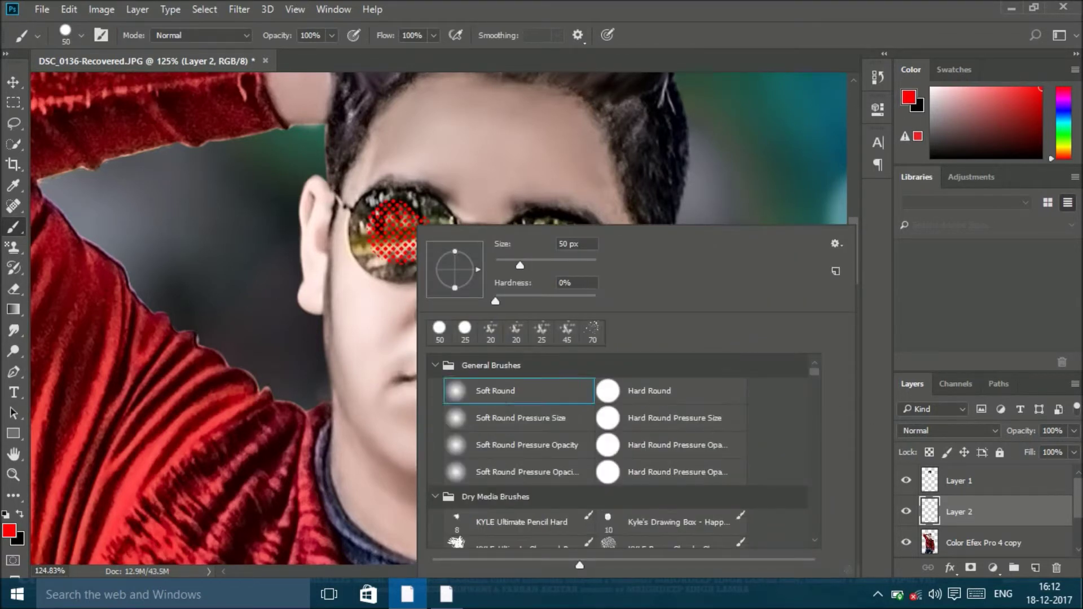
# - Fill both the left and right lenses with solid red
pyautogui.moveTo(417, 246)
pyautogui.mouseDown()
pyautogui.moveTo(430, 243)
pyautogui.moveTo(372, 259)
pyautogui.moveTo(387, 216)
pyautogui.moveTo(460, 236)
pyautogui.mouseUp()
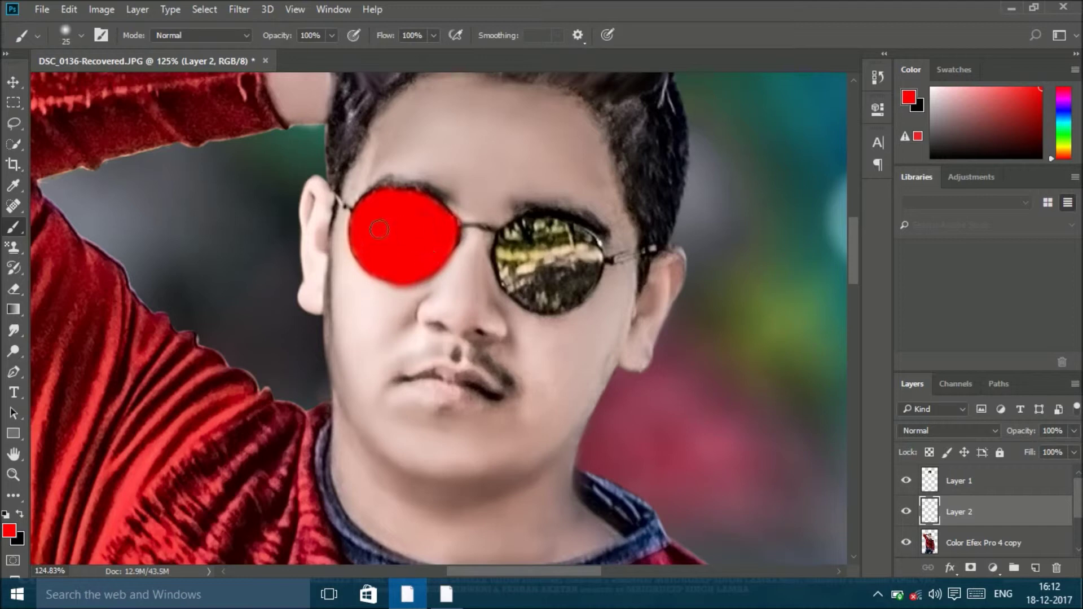
pyautogui.moveTo(573, 263)
pyautogui.mouseDown()
pyautogui.moveTo(601, 269)
pyautogui.moveTo(555, 261)
pyautogui.moveTo(599, 251)
pyautogui.mouseUp()
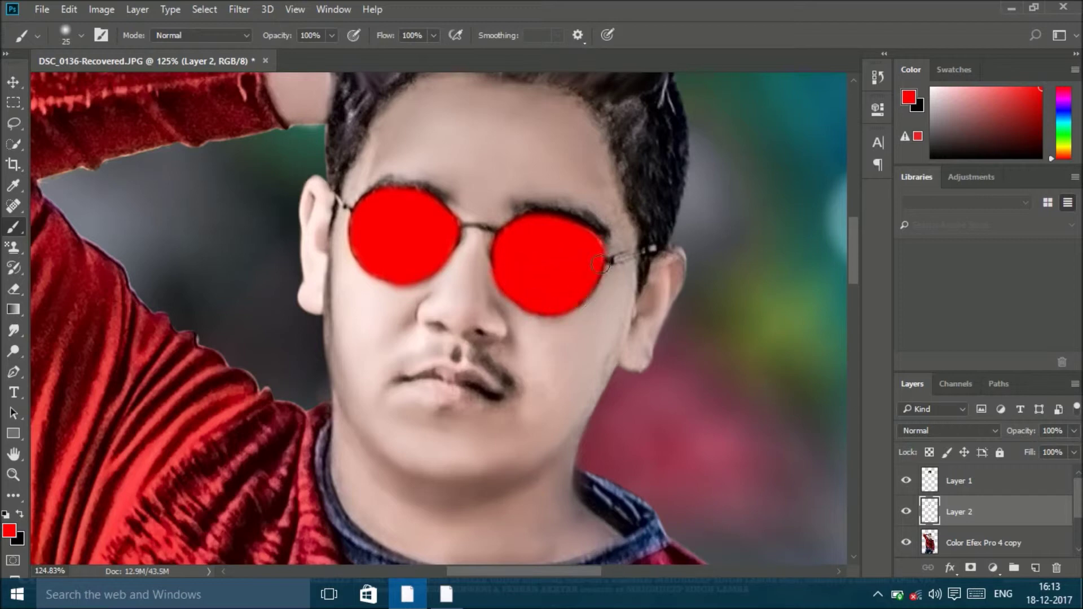
pyautogui.press('z')
pyautogui.hotkey('ctrl', '0')
# - Set the red lens layer's blend mode to Color after briefly trying Overlay
pyautogui.click(913, 431)
pyautogui.click(912, 403)
pyautogui.click(945, 430)
pyautogui.click(922, 407)
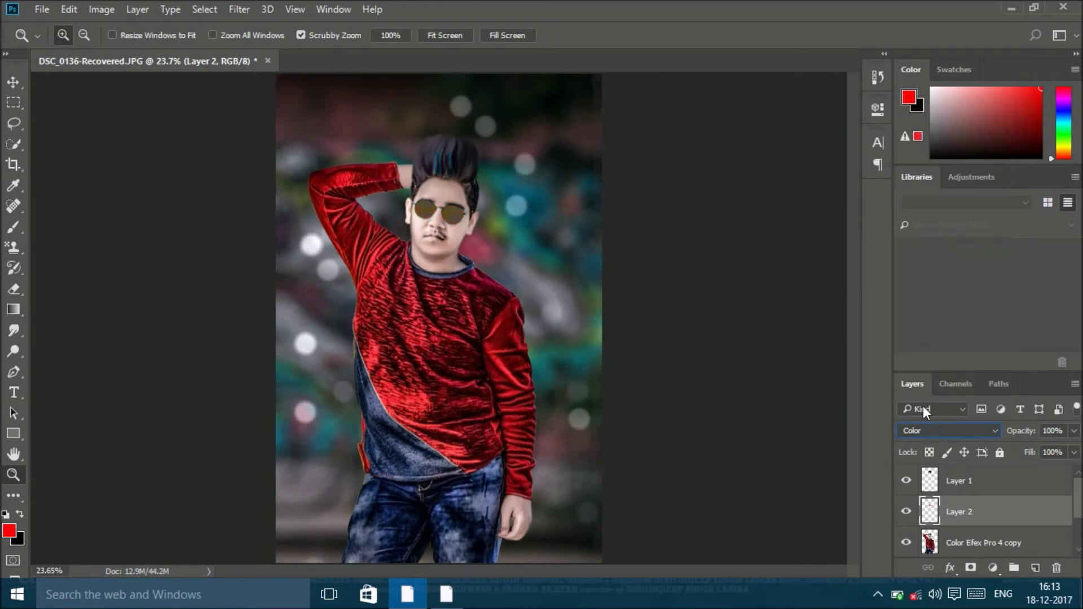
pyautogui.moveTo(570, 375); pyautogui.dragTo(544, 375)
pyautogui.click(923, 429)
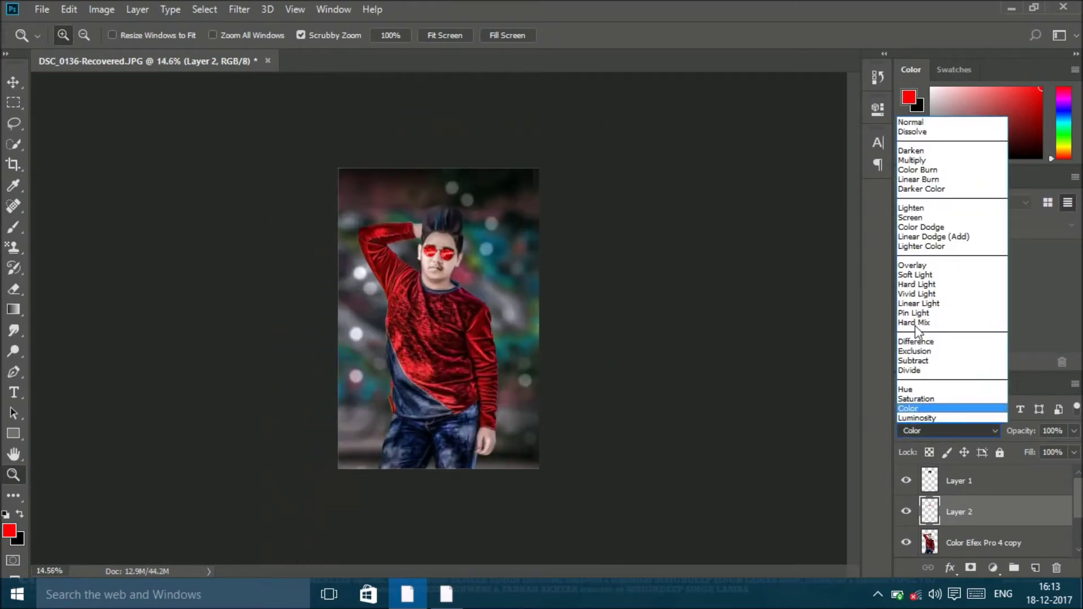
pyautogui.click(912, 265)
pyautogui.moveTo(542, 286); pyautogui.dragTo(561, 285)
pyautogui.click(933, 432)
pyautogui.click(906, 406)
# - Shift the lens hue to green with Hue/Saturation
pyautogui.hotkey('ctrl', 'u')
pyautogui.moveTo(773, 240)
pyautogui.mouseDown()
pyautogui.moveTo(699, 239)
pyautogui.moveTo(845, 248)
pyautogui.mouseUp()
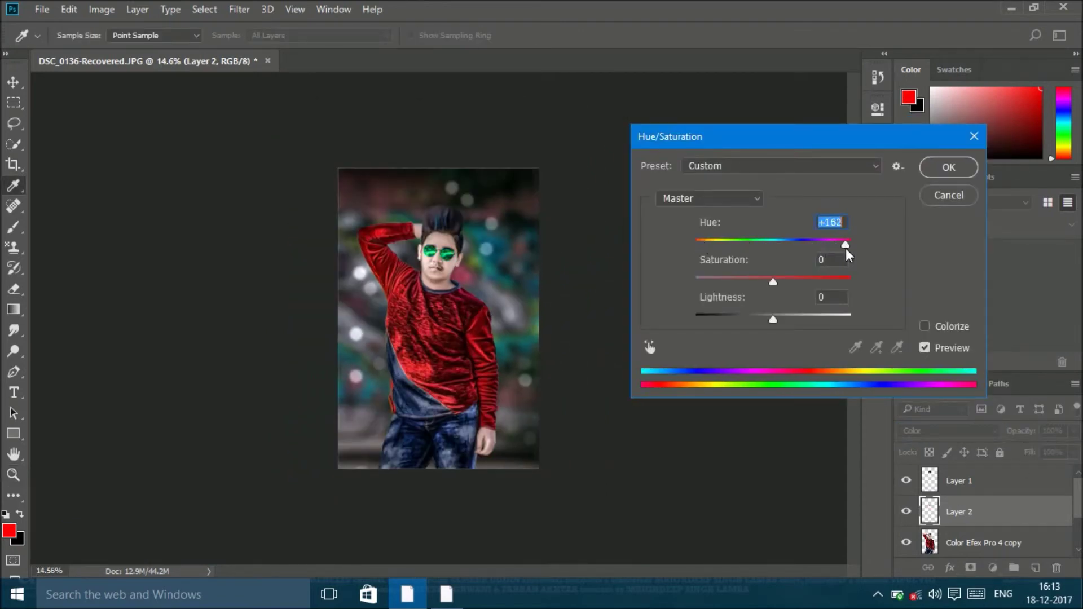
pyautogui.click(949, 167)
pyautogui.press('z')
pyautogui.moveTo(439, 253)
pyautogui.mouseDown()
pyautogui.moveTo(540, 268)
pyautogui.moveTo(498, 268)
pyautogui.mouseUp()
pyautogui.rightClick(498, 267)
pyautogui.click(525, 280)
# - Merge the green lens layer down into the photo layer
pyautogui.rightClick(977, 550)
pyautogui.click(790, 542)
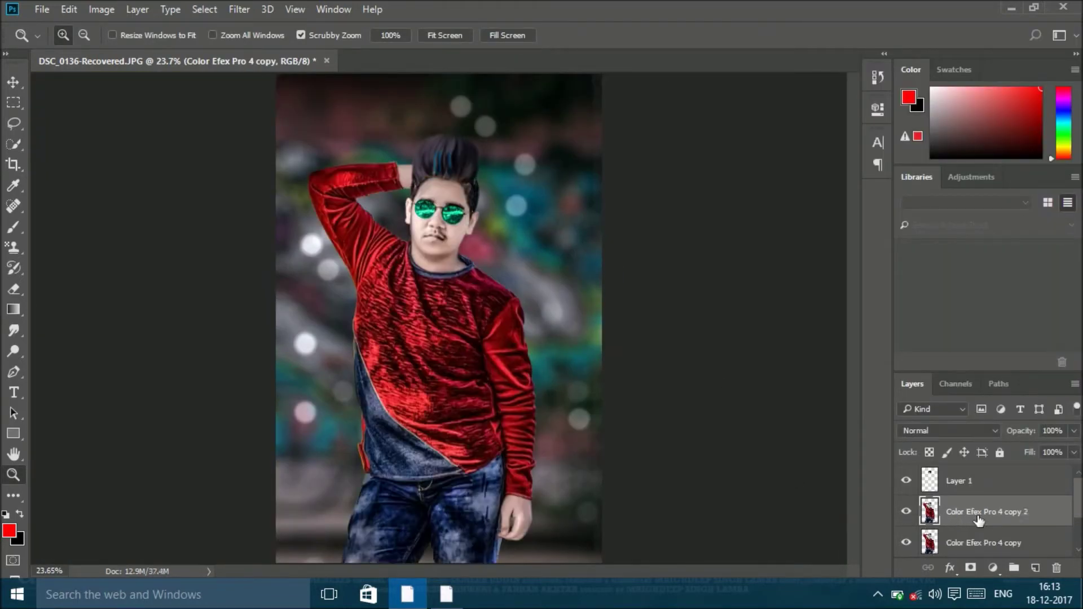
pyautogui.click(240, 9)
pyautogui.click(276, 112)
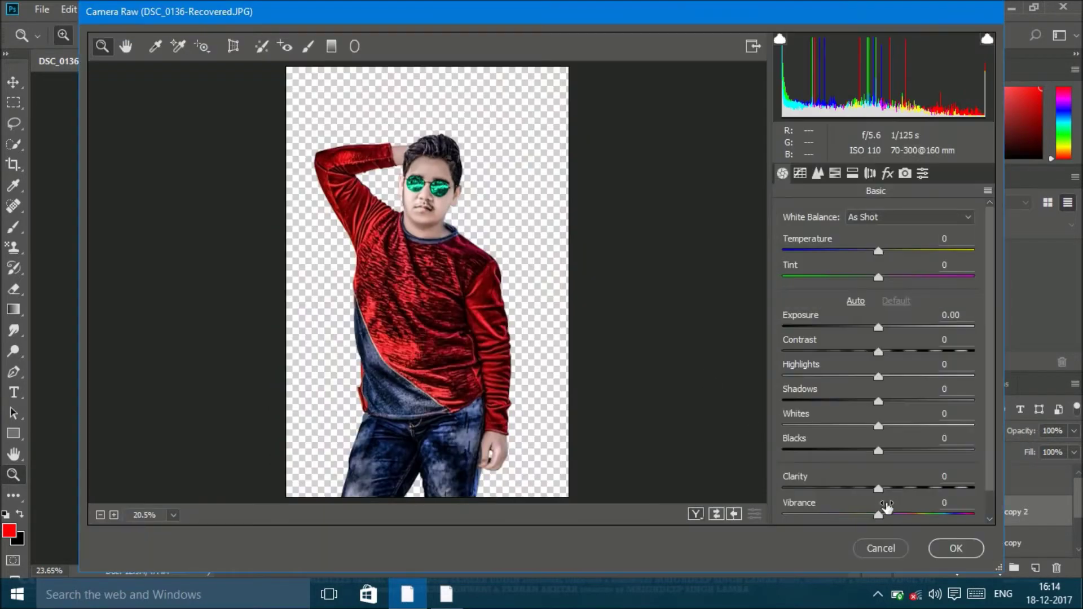
# - In Camera Raw, lower Highlights and Whites, lift Shadows and Blacks, and raise Clarity
pyautogui.moveTo(879, 488); pyautogui.dragTo(884, 489)
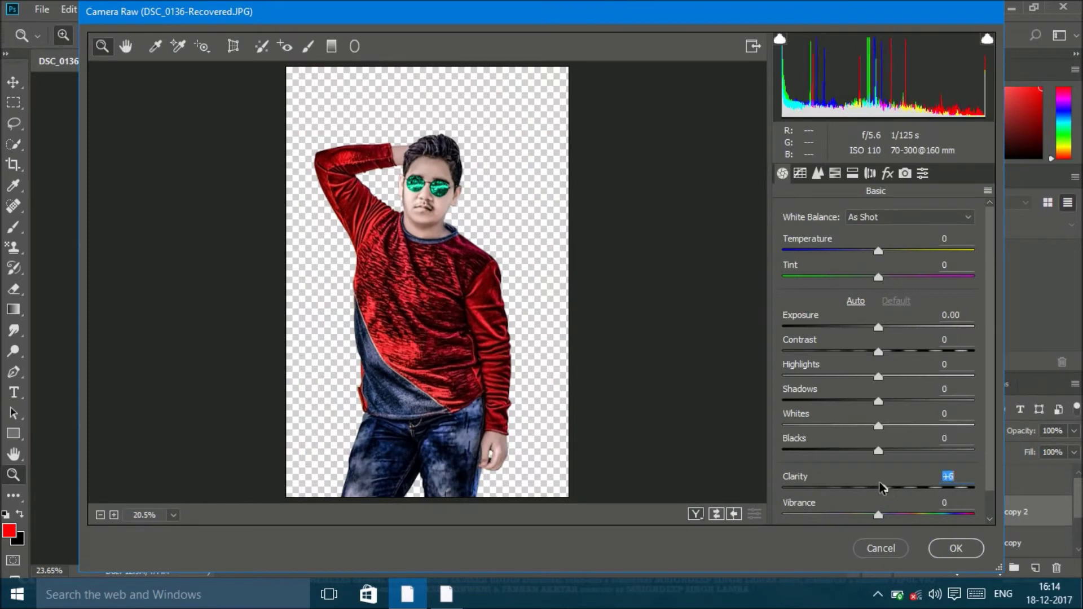
pyautogui.moveTo(853, 426); pyautogui.dragTo(832, 426)
pyautogui.moveTo(878, 377); pyautogui.dragTo(852, 376)
pyautogui.moveTo(878, 450); pyautogui.dragTo(902, 450)
pyautogui.moveTo(884, 488); pyautogui.dragTo(913, 488)
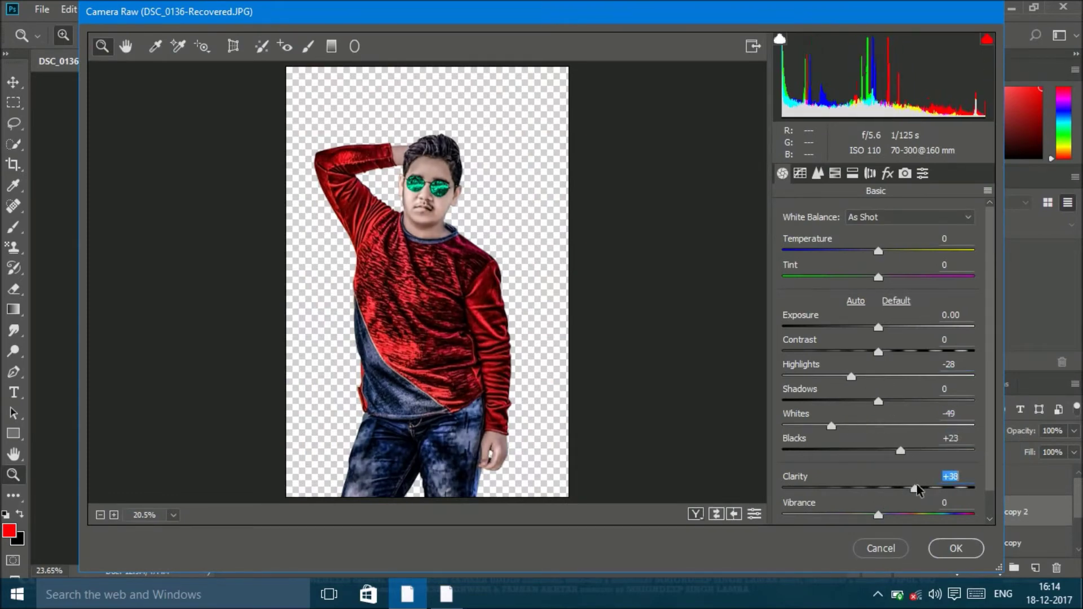
pyautogui.moveTo(904, 404); pyautogui.dragTo(938, 401)
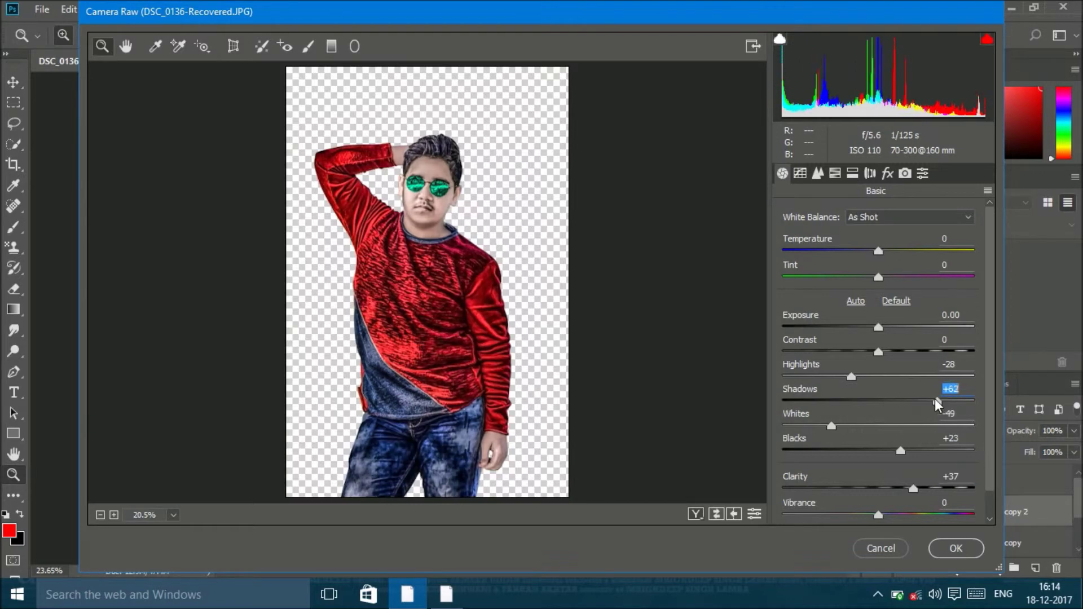
pyautogui.moveTo(912, 451); pyautogui.dragTo(915, 452)
pyautogui.moveTo(831, 425); pyautogui.dragTo(858, 425)
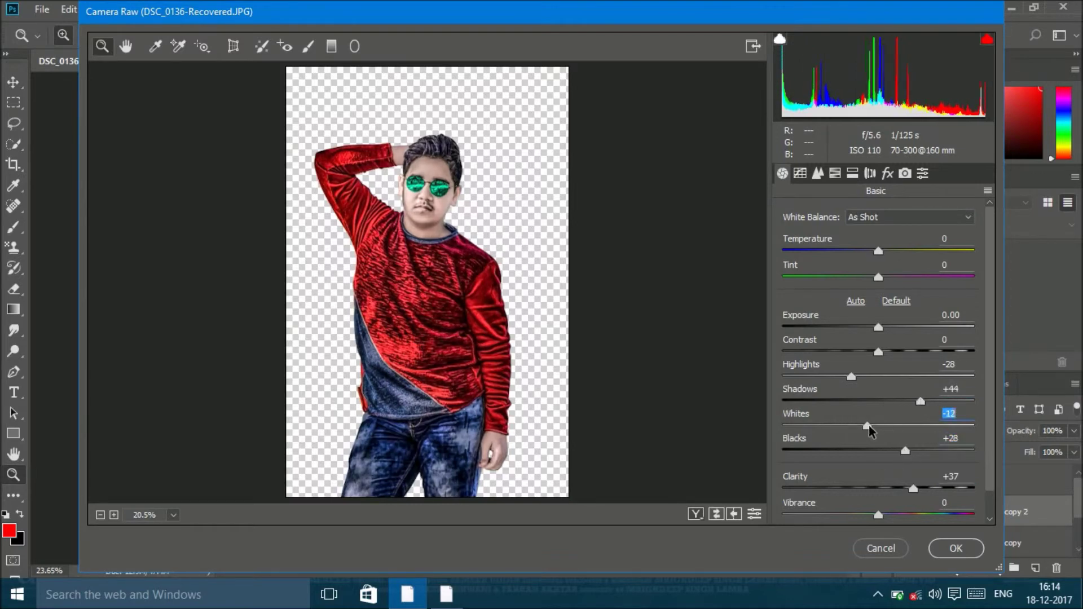
pyautogui.moveTo(851, 376); pyautogui.dragTo(820, 376)
# - Boost Reds and Blues saturation in HSL for the sweater and jeans, then apply
pyautogui.click(834, 174)
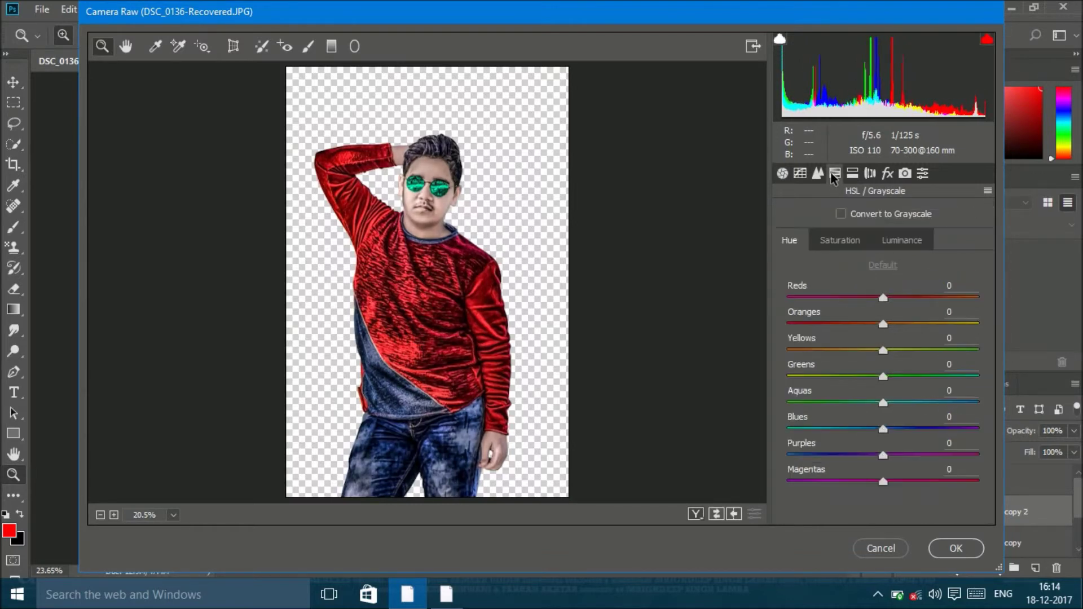
pyautogui.click(839, 240)
pyautogui.moveTo(883, 298); pyautogui.dragTo(896, 306)
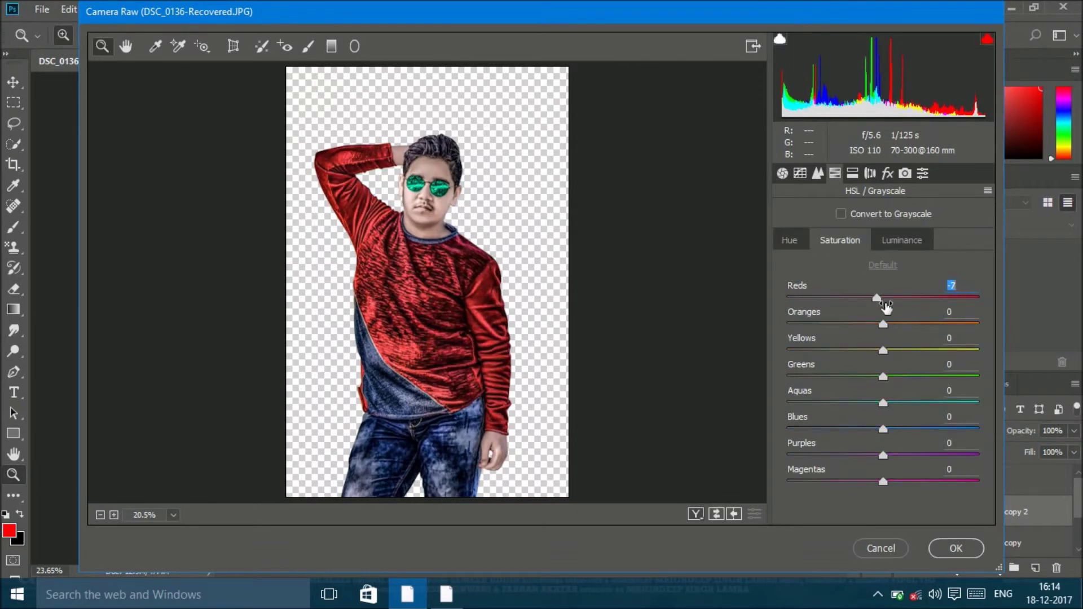
pyautogui.moveTo(884, 430); pyautogui.dragTo(910, 429)
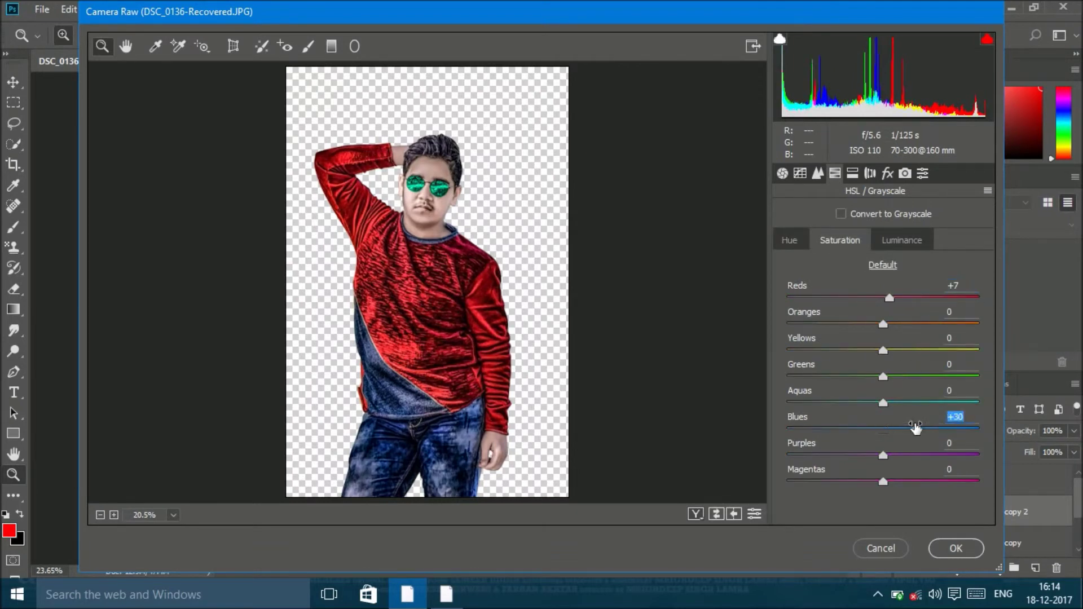
pyautogui.press('Return')
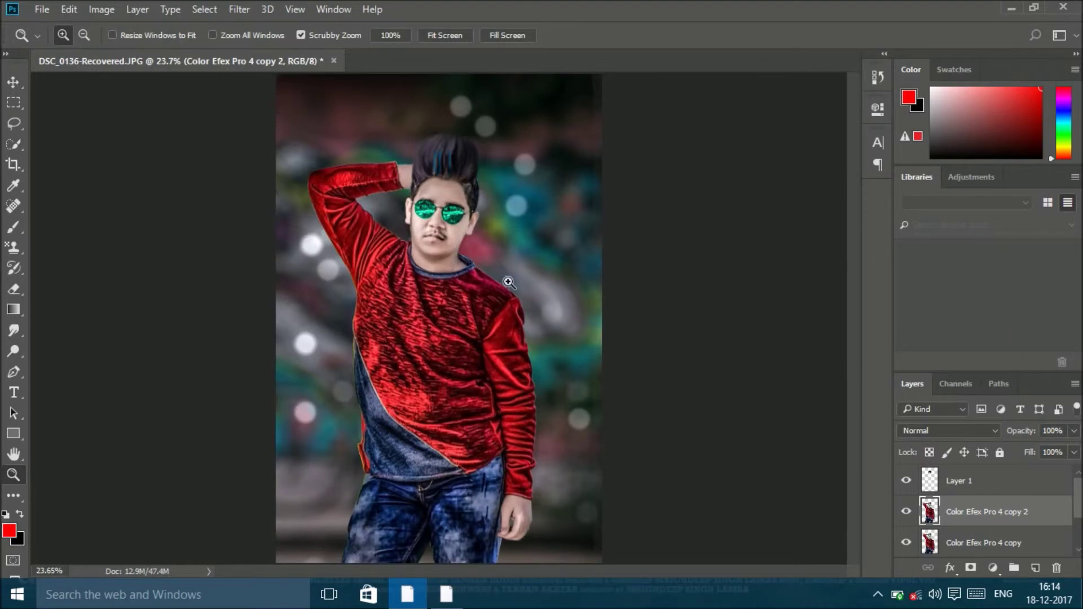
pyautogui.moveTo(508, 292); pyautogui.dragTo(529, 223)
pyautogui.hotkey('ctrl', '0')
# - Delete the unneeded extra layers from the composite
pyautogui.rightClick(982, 514)
pyautogui.click(910, 518)
pyautogui.moveTo(988, 550); pyautogui.dragTo(1057, 568)
pyautogui.rightClick(967, 482)
pyautogui.click(702, 537)
pyautogui.click(906, 480)
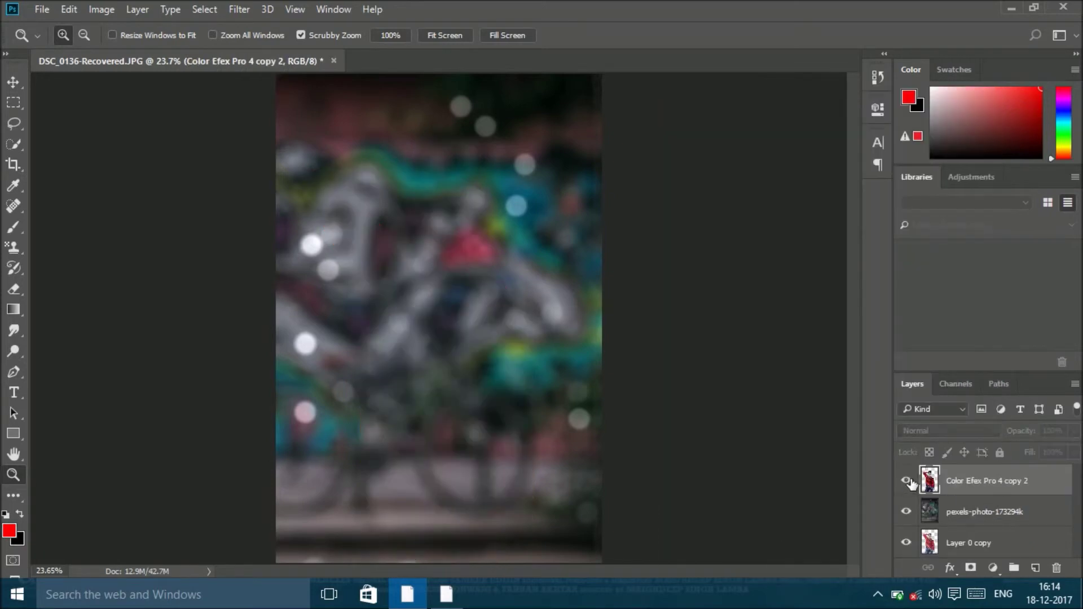
# - Merge the retouched Color Efex copy down and delete the leftover cut-out copy layer
pyautogui.hotkey('ctrl', '-')
pyautogui.rightClick(970, 484)
pyautogui.click(671, 536)
pyautogui.click(907, 481)
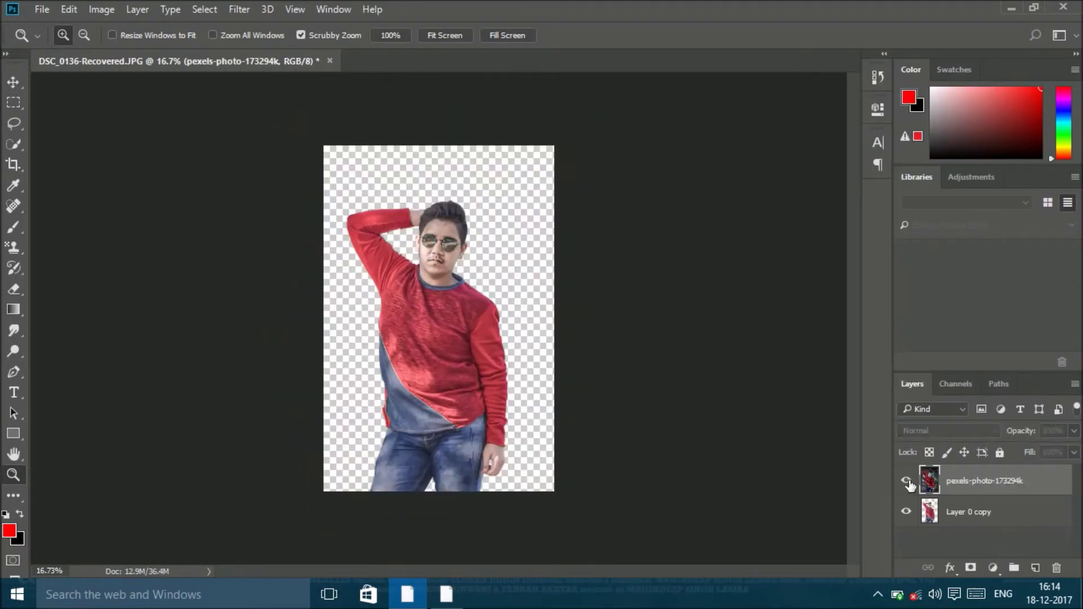
pyautogui.moveTo(971, 512); pyautogui.dragTo(1057, 568)
pyautogui.rightClick(494, 319)
pyautogui.click(520, 327)
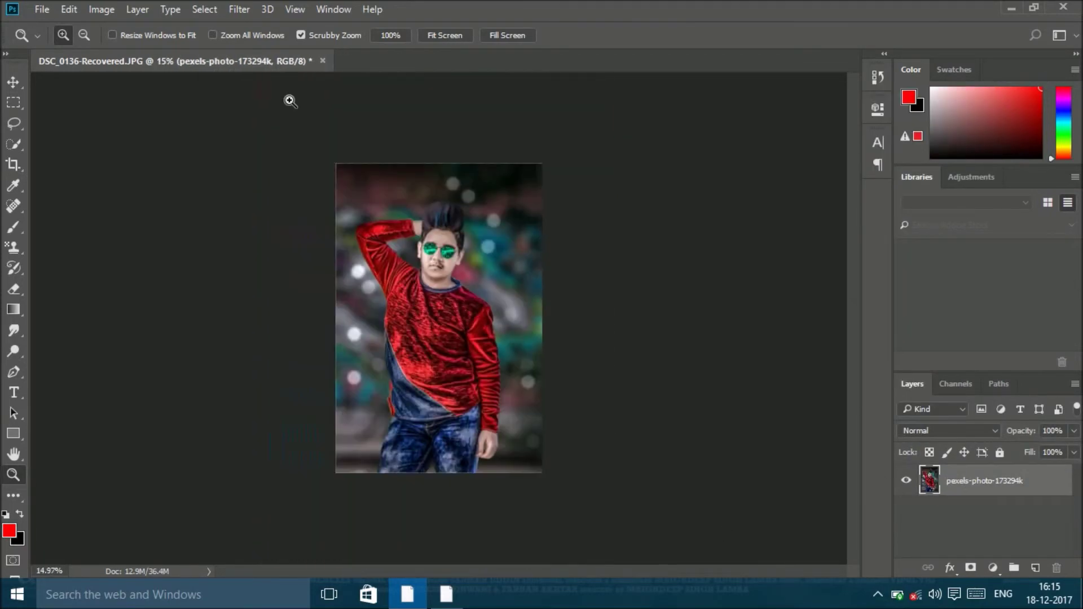
# - Apply Reduce Noise at strength 10 with adjusted detail preservation to the photo
pyautogui.hotkey('alt', 't')
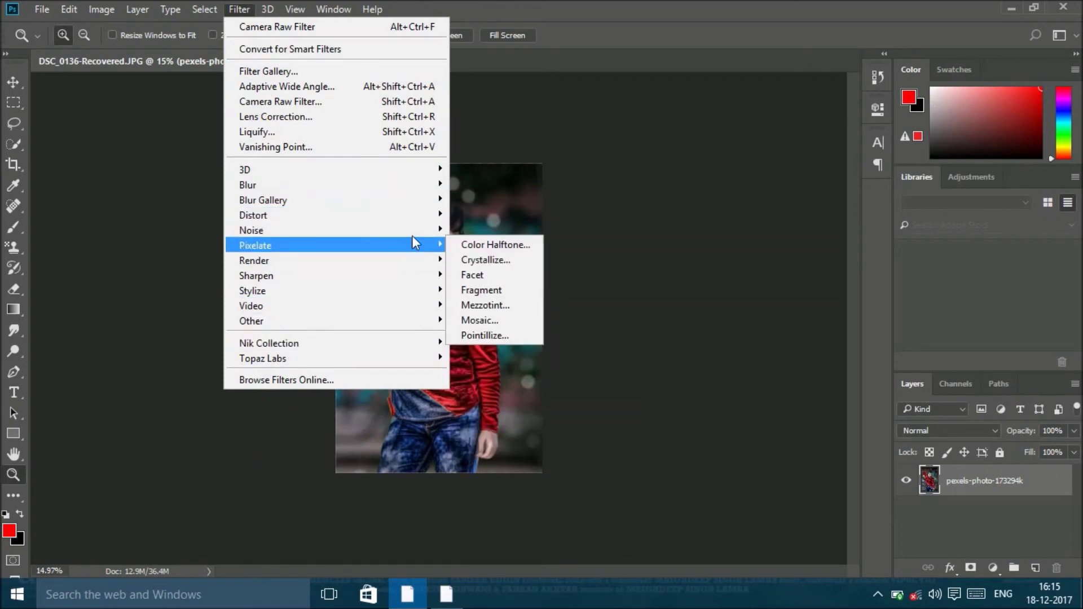
pyautogui.click(488, 275)
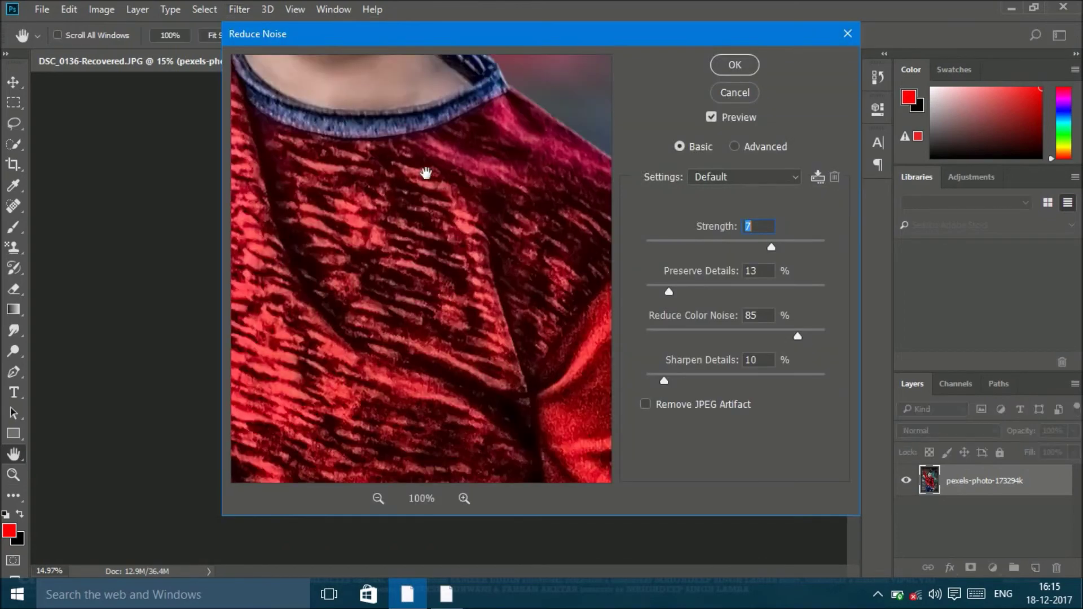
pyautogui.moveTo(425, 174); pyautogui.dragTo(520, 222)
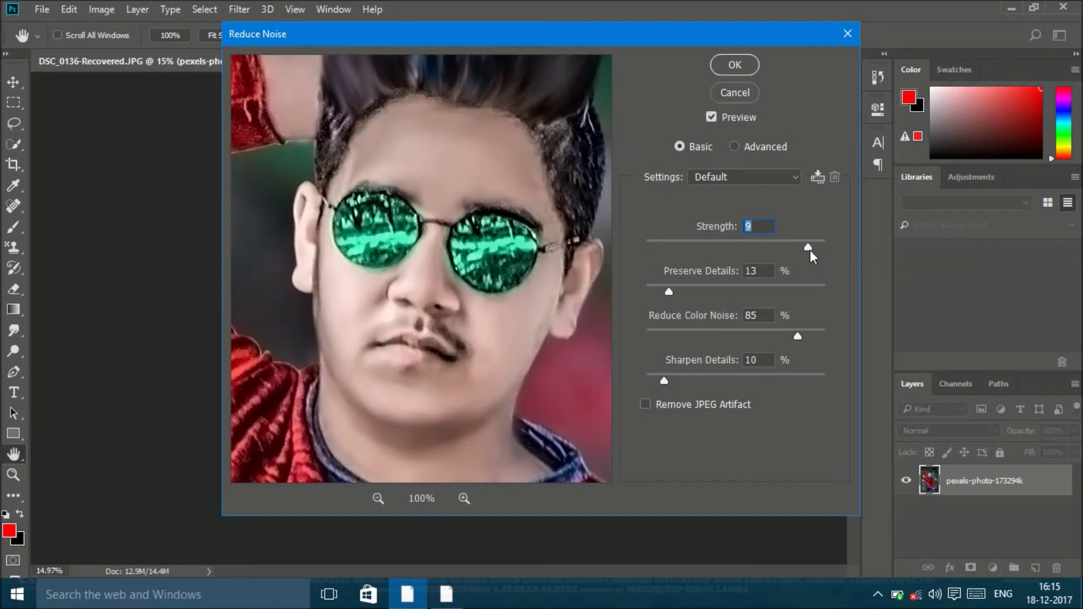
pyautogui.moveTo(669, 292); pyautogui.dragTo(658, 289)
pyautogui.press('Up')
pyautogui.press('Tab')
pyautogui.press('Up')
pyautogui.press('z')
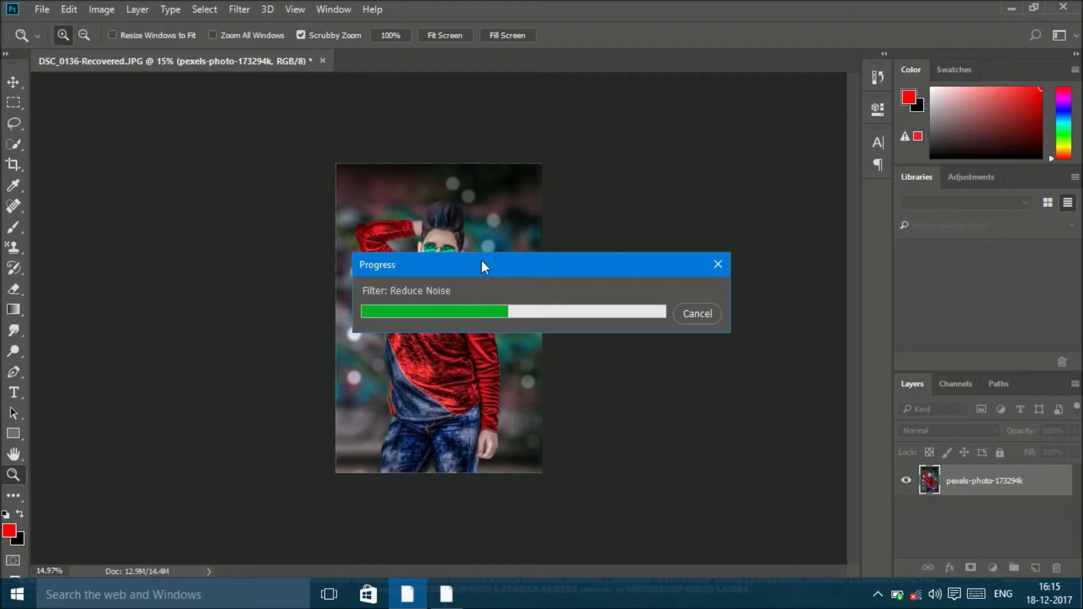
pyautogui.moveTo(482, 260)
pyautogui.mouseDown()
pyautogui.moveTo(519, 259)
pyautogui.moveTo(496, 253)
pyautogui.mouseUp()
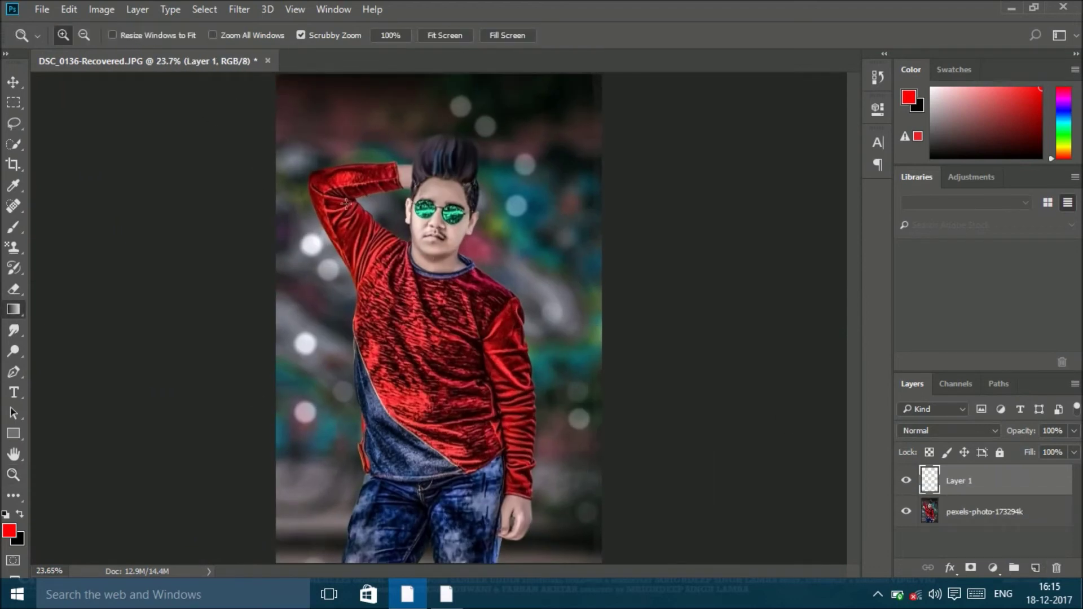
# - Draw a red radial gradient glow and scale it over the man's hair
pyautogui.press('g')
pyautogui.moveTo(493, 295); pyautogui.dragTo(493, 295)
pyautogui.hotkey('ctrl', 't')
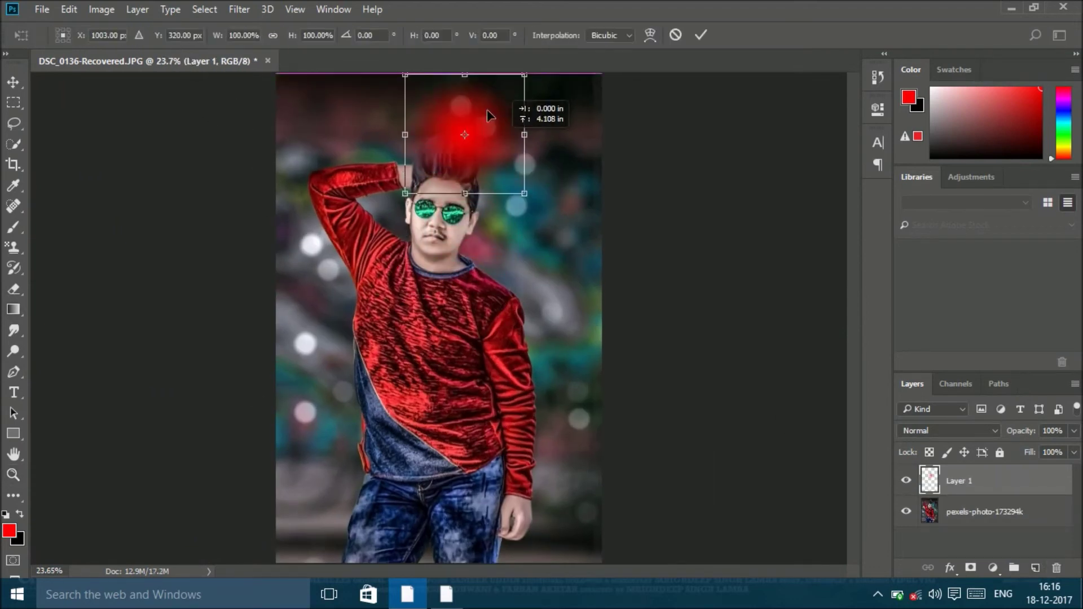
pyautogui.moveTo(464, 215); pyautogui.dragTo(514, 170)
pyautogui.click(701, 35)
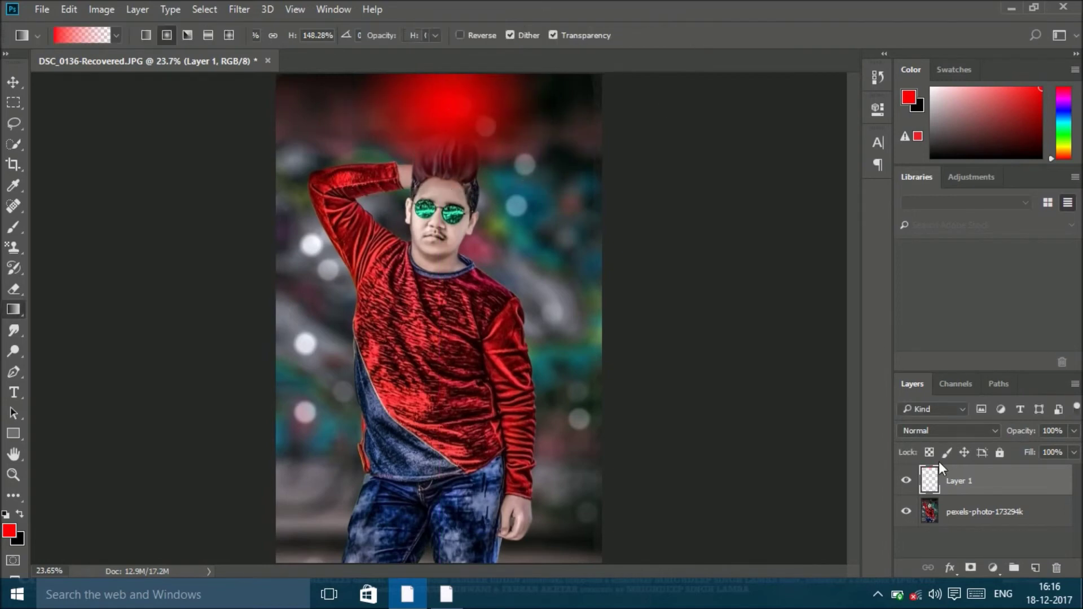
# - Blend the glow with Screen, after trying Color Dodge, and shift its hue slightly
pyautogui.click(948, 431)
pyautogui.click(908, 227)
pyautogui.click(919, 431)
pyautogui.click(908, 217)
pyautogui.press('i')
pyautogui.hotkey('ctrl', 'u')
pyautogui.moveTo(774, 244)
pyautogui.mouseDown()
pyautogui.moveTo(692, 246)
pyautogui.moveTo(789, 248)
pyautogui.moveTo(765, 255)
pyautogui.mouseUp()
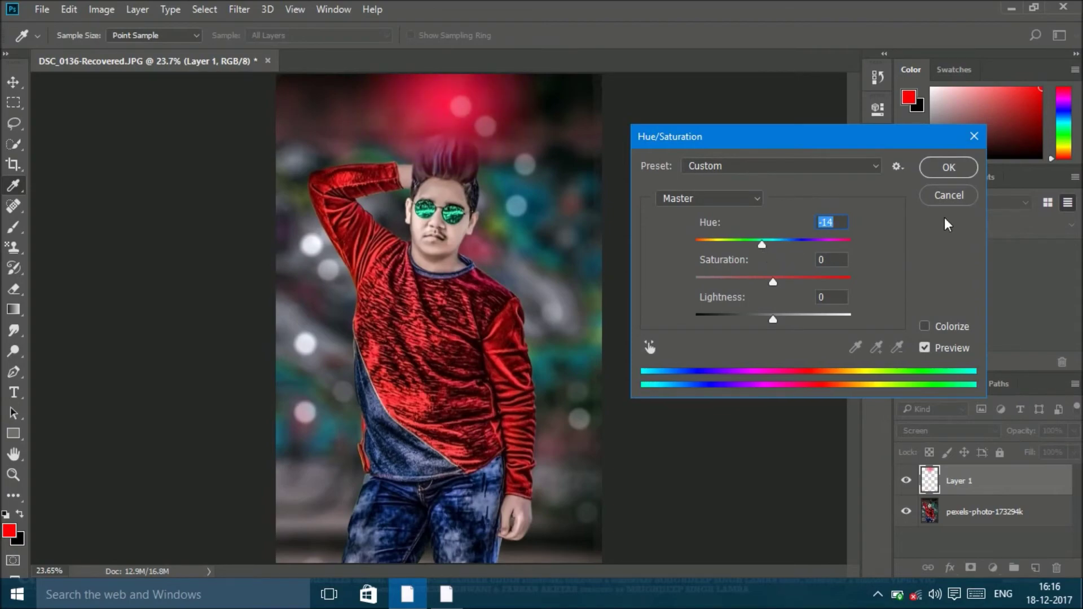
pyautogui.press('Return')
# - Merge the glow into the photo and sample the skin tone from the cheek
pyautogui.press('g')
pyautogui.hotkey('ctrl', 'e')
pyautogui.press('z')
pyautogui.moveTo(440, 220)
pyautogui.mouseDown()
pyautogui.moveTo(496, 220)
pyautogui.moveTo(463, 220)
pyautogui.mouseUp()
pyautogui.press('i')
pyautogui.click(338, 375)
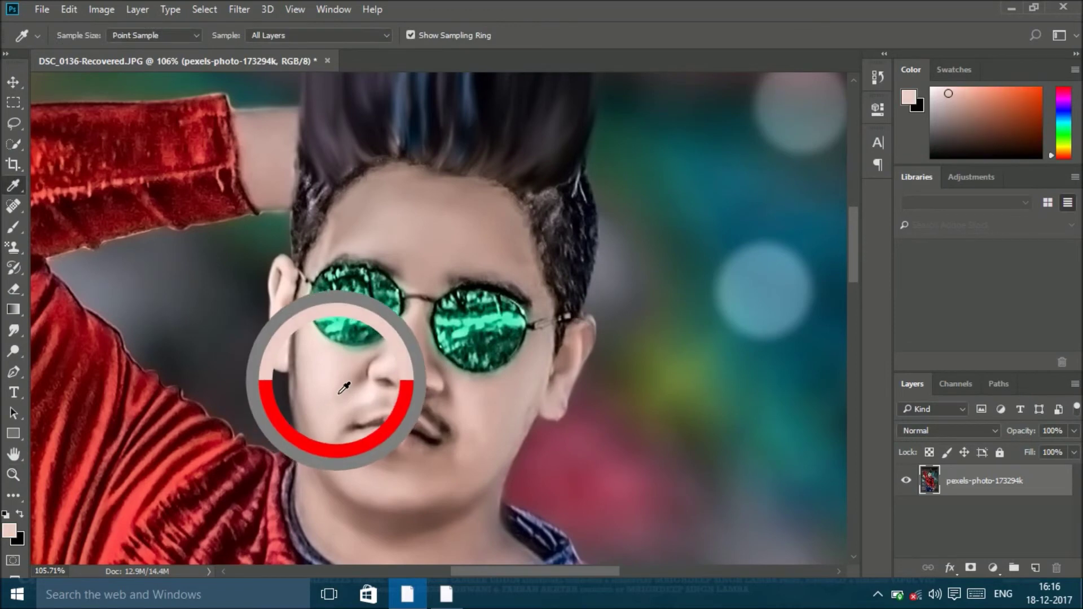
# - Brush the sampled cheek tone softly over the forehead and chin at low opacity
pyautogui.press('b')
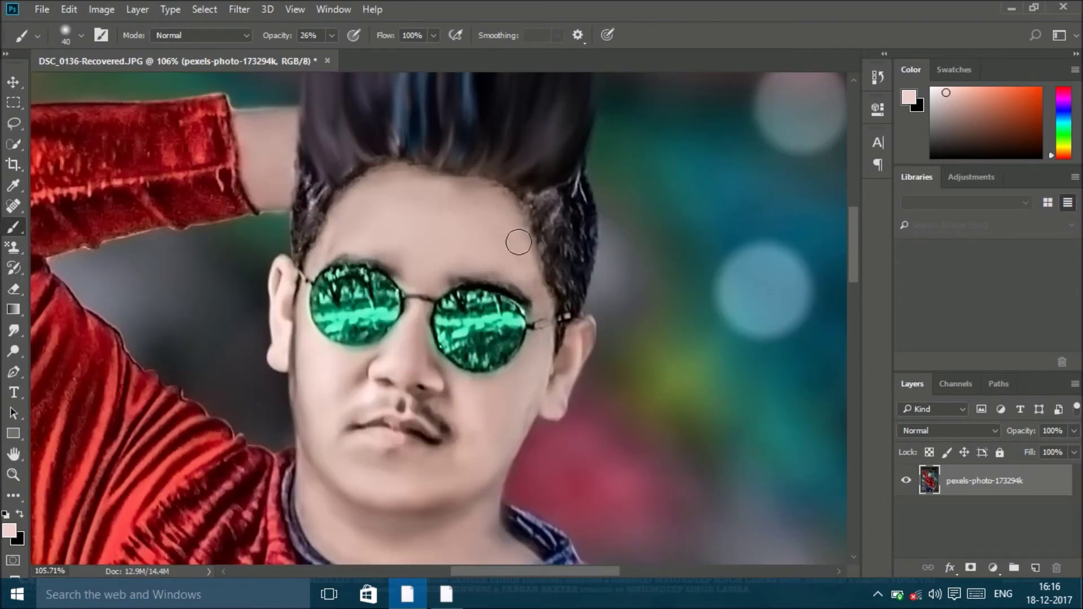
pyautogui.press('z')
pyautogui.moveTo(468, 276)
pyautogui.mouseDown()
pyautogui.moveTo(510, 167)
pyautogui.moveTo(477, 252)
pyautogui.moveTo(501, 258)
pyautogui.mouseUp()
pyautogui.rightClick(501, 258)
pyautogui.click(555, 275)
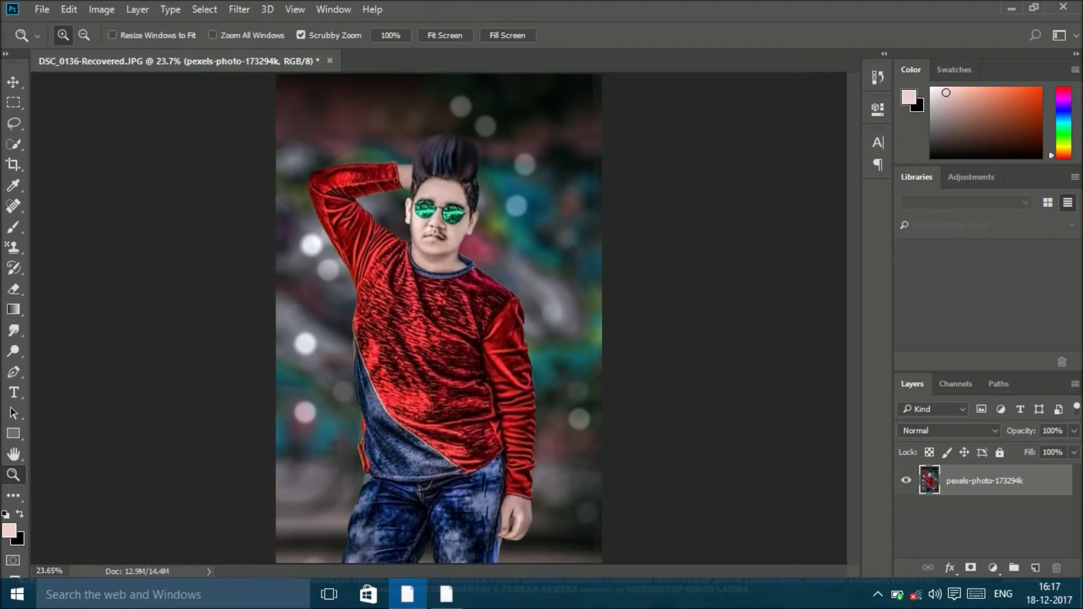
# - Cancel Place Linked and browse File Explorer to Pictures > Stock Images > Quotes new
pyautogui.click(42, 8)
pyautogui.click(68, 320)
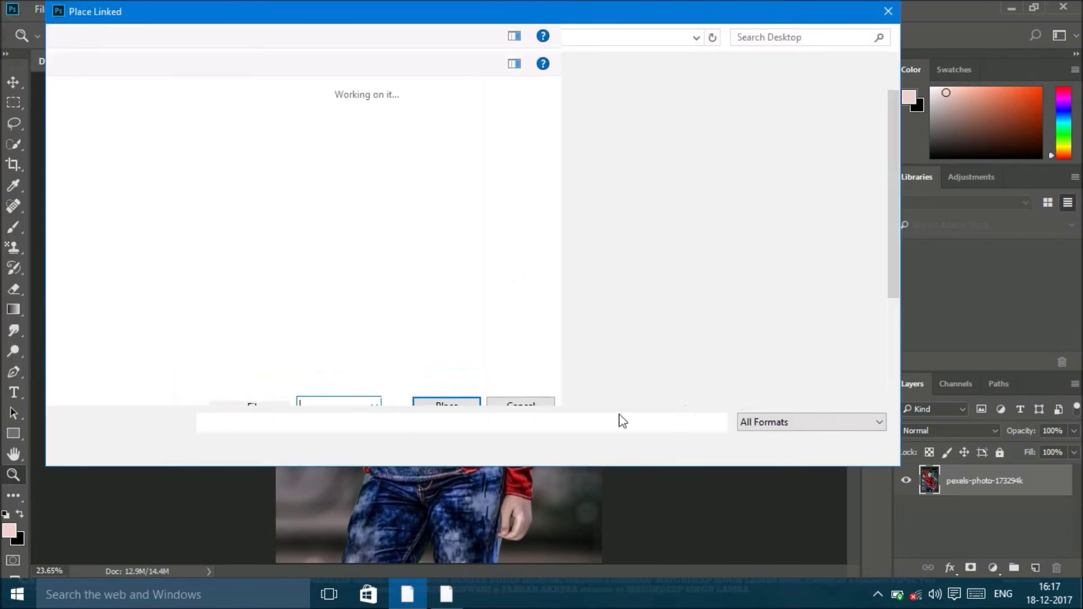
pyautogui.click(851, 445)
pyautogui.moveTo(446, 595)
pyautogui.click(453, 554)
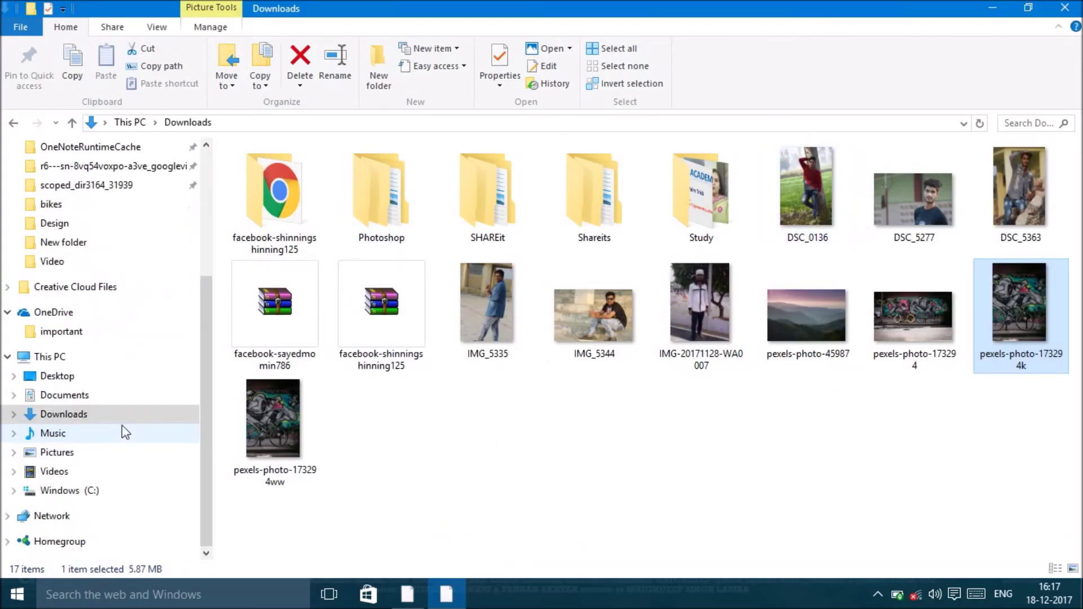
pyautogui.click(79, 420)
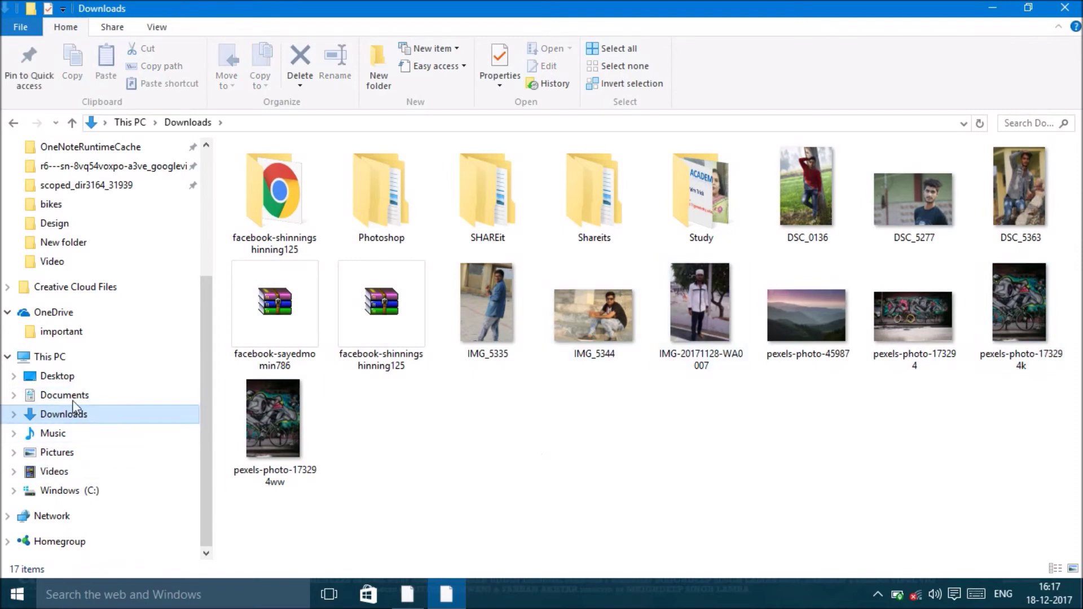
pyautogui.click(63, 458)
pyautogui.doubleClick(349, 309)
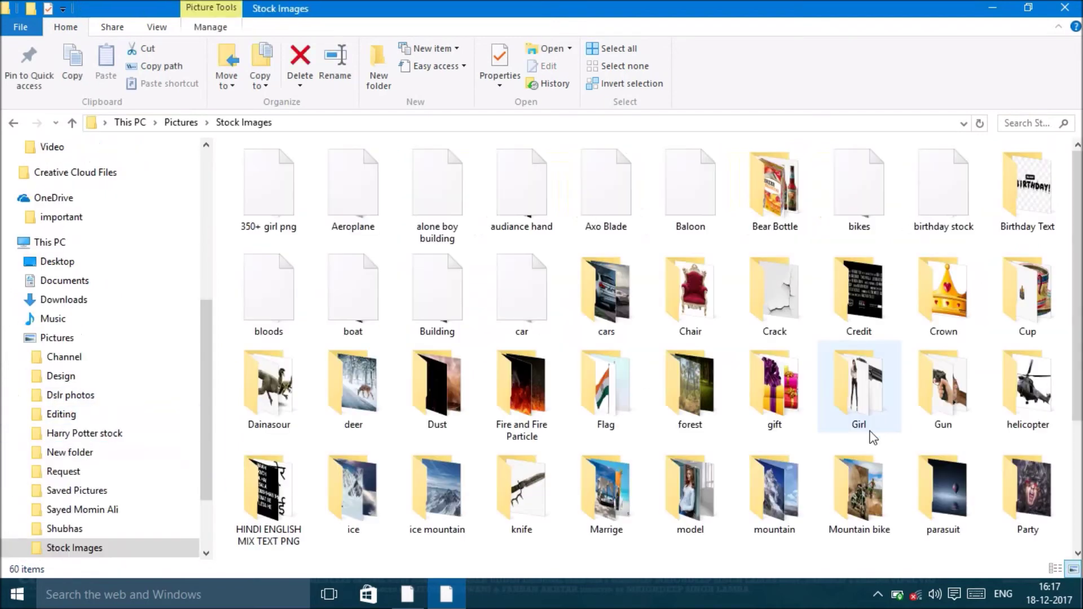
pyautogui.scroll(-2, 865, 432)
pyautogui.doubleClick(777, 432)
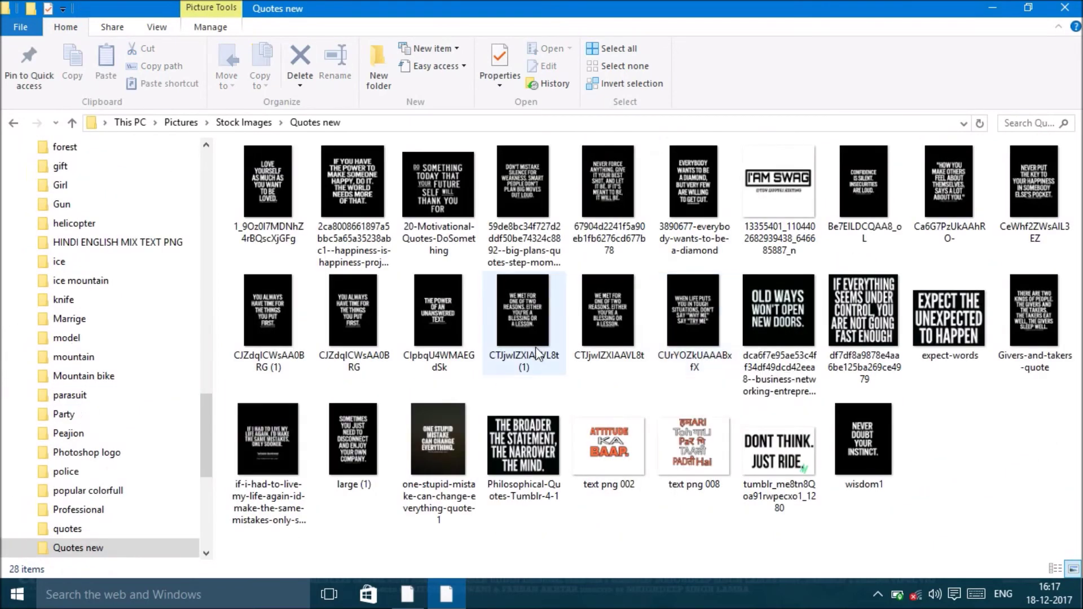
# - Drag the wisdom1 quote into the poster, Screen-blend it, then resize, rotate and commit
pyautogui.moveTo(609, 172); pyautogui.dragTo(409, 597)
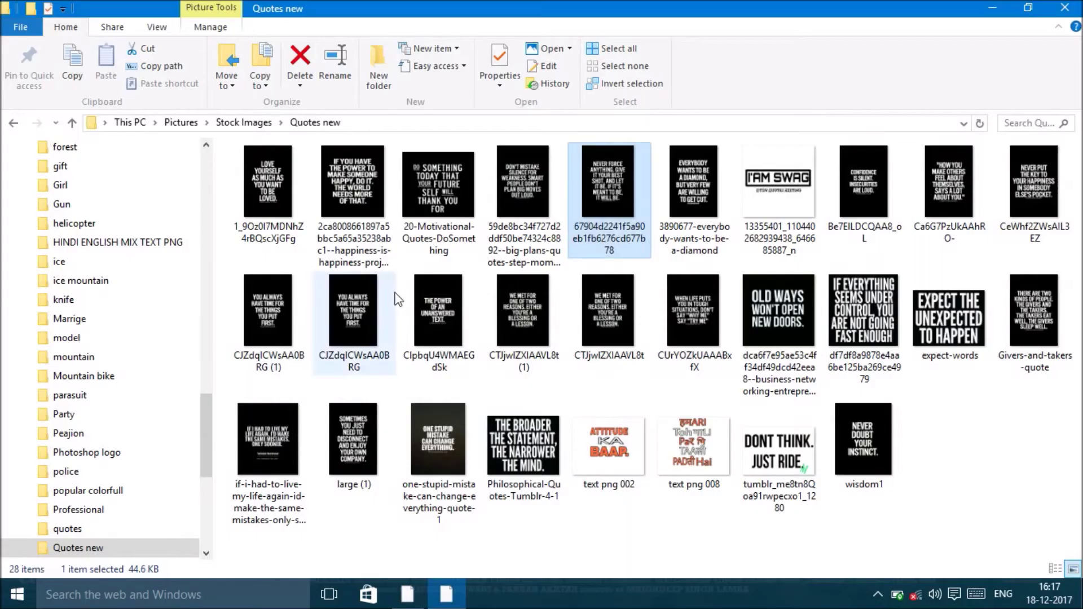
pyautogui.moveTo(882, 434)
pyautogui.mouseDown()
pyautogui.moveTo(407, 594)
pyautogui.moveTo(504, 261)
pyautogui.mouseUp()
pyautogui.click(936, 430)
pyautogui.click(948, 222)
pyautogui.moveTo(601, 162); pyautogui.dragTo(671, 107)
pyautogui.moveTo(657, 223)
pyautogui.mouseDown()
pyautogui.moveTo(647, 185)
pyautogui.moveTo(584, 191)
pyautogui.mouseUp()
pyautogui.click(542, 35)
pyautogui.press('z')
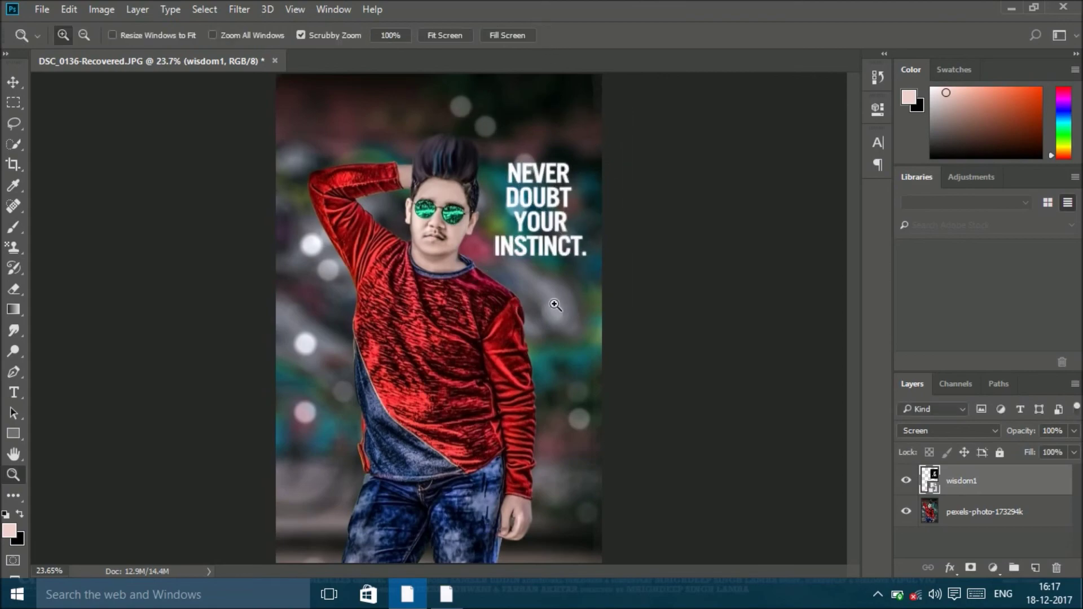
pyautogui.moveTo(556, 305); pyautogui.dragTo(496, 324)
# - In File Explorer, open the Design folder under Pictures to find the Designed by image
pyautogui.click(445, 594)
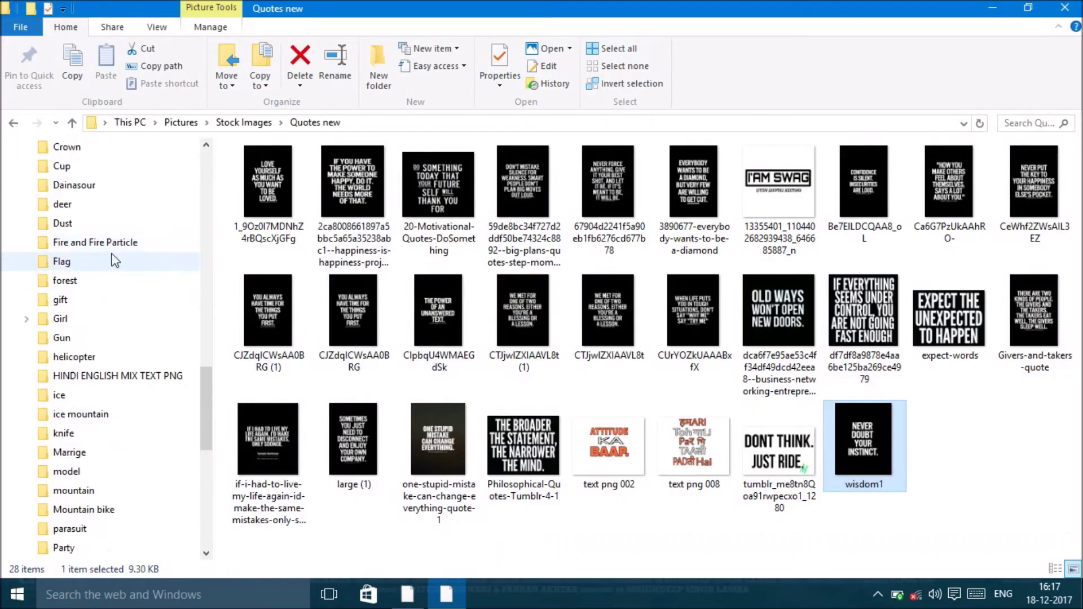
pyautogui.scroll(-6, 118, 293)
pyautogui.scroll(-2, 102, 395)
pyautogui.scroll(6, 76, 465)
pyautogui.scroll(12, 140, 330)
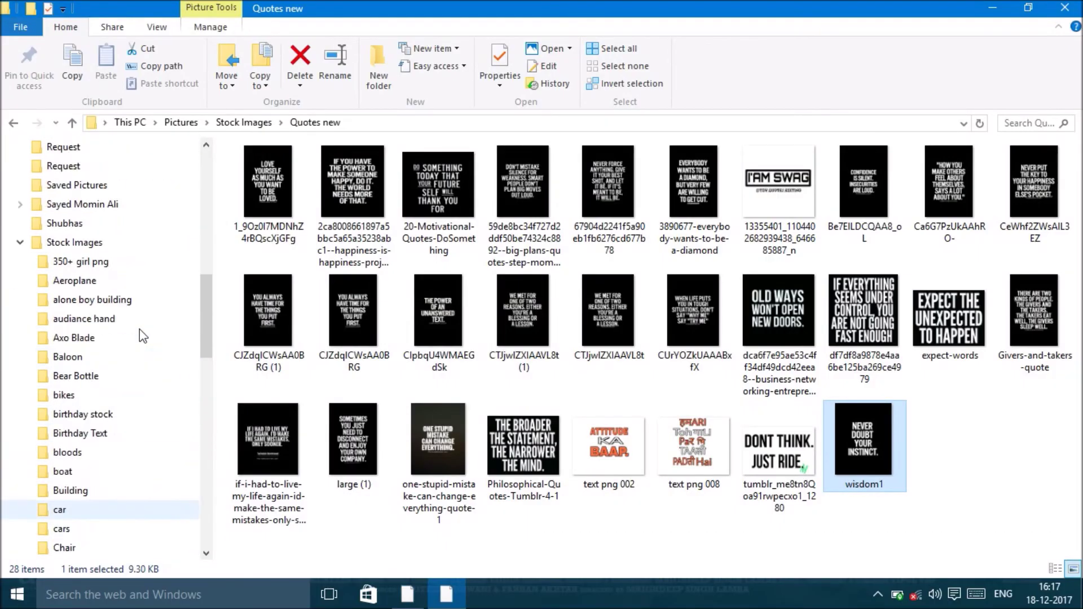
pyautogui.scroll(3, 140, 329)
pyautogui.click(57, 204)
pyautogui.doubleClick(362, 181)
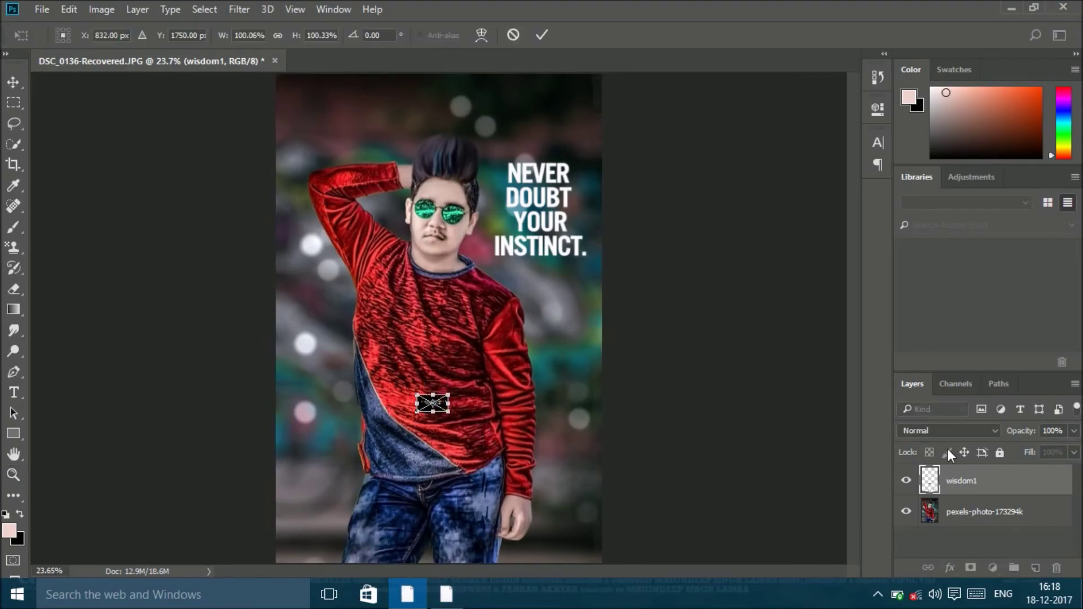
# - Set the Designed by signature to Screen blend and size it small beneath the quote
pyautogui.click(948, 430)
pyautogui.click(909, 217)
pyautogui.moveTo(449, 395); pyautogui.dragTo(564, 339)
pyautogui.moveTo(515, 365); pyautogui.dragTo(567, 274)
pyautogui.moveTo(601, 308); pyautogui.dragTo(598, 314)
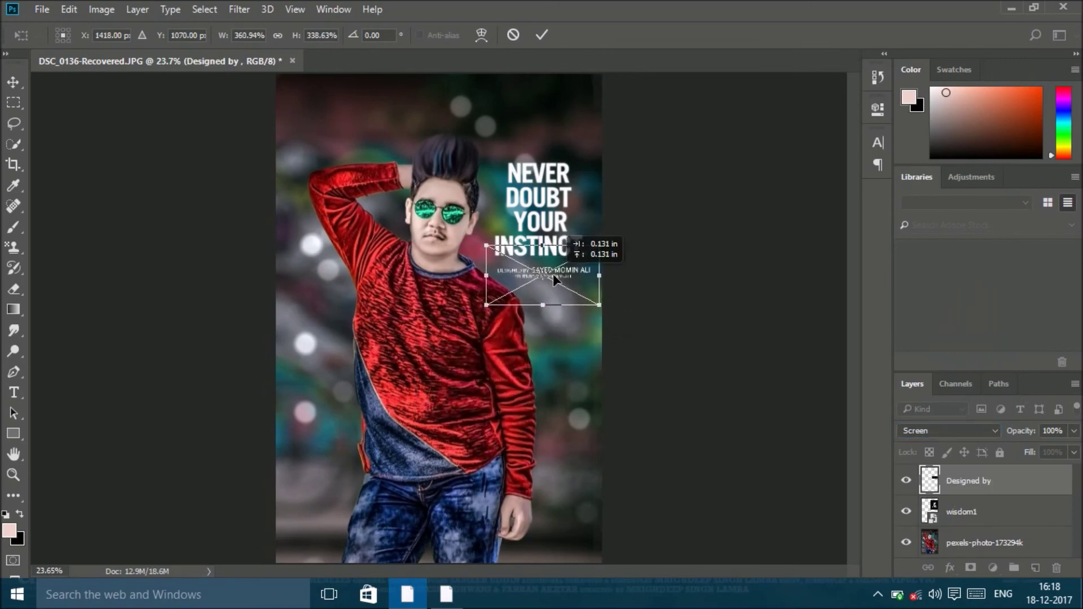
pyautogui.moveTo(563, 278); pyautogui.dragTo(550, 277)
pyautogui.click(542, 34)
pyautogui.press('z')
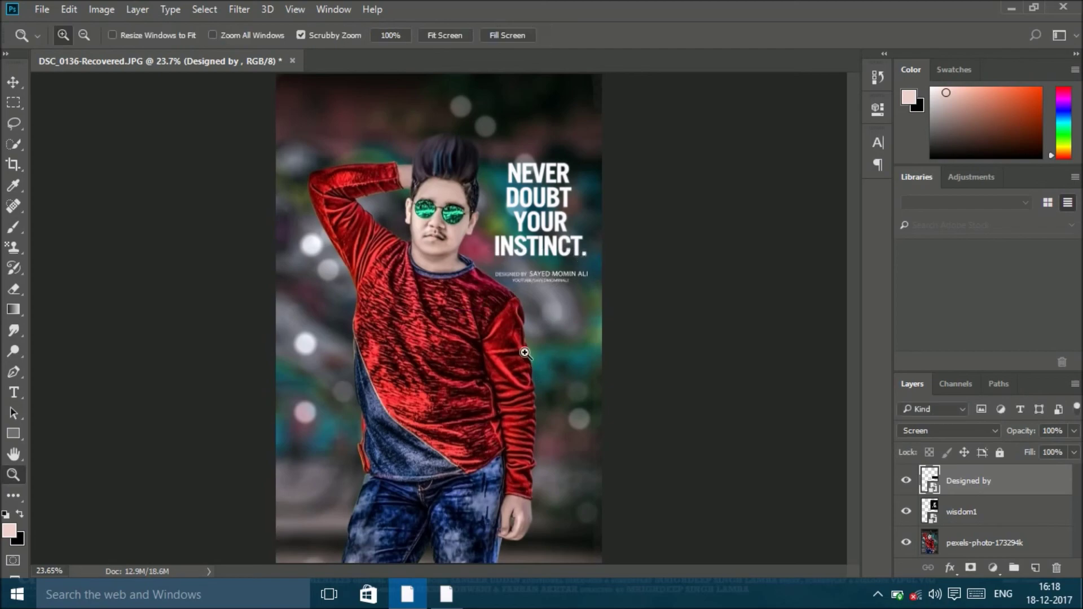
pyautogui.moveTo(508, 316); pyautogui.dragTo(481, 314)
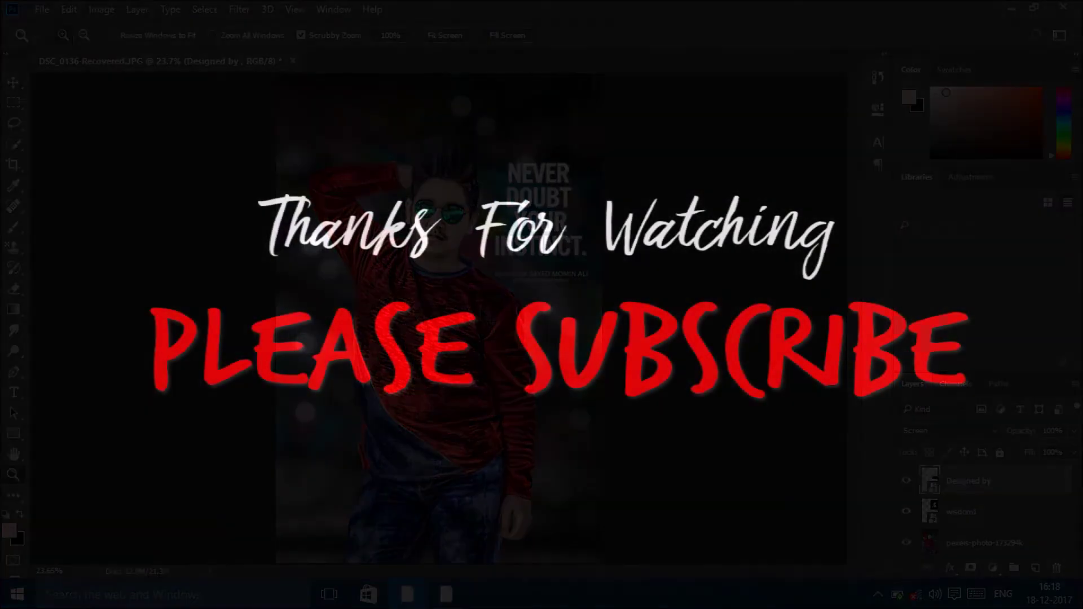